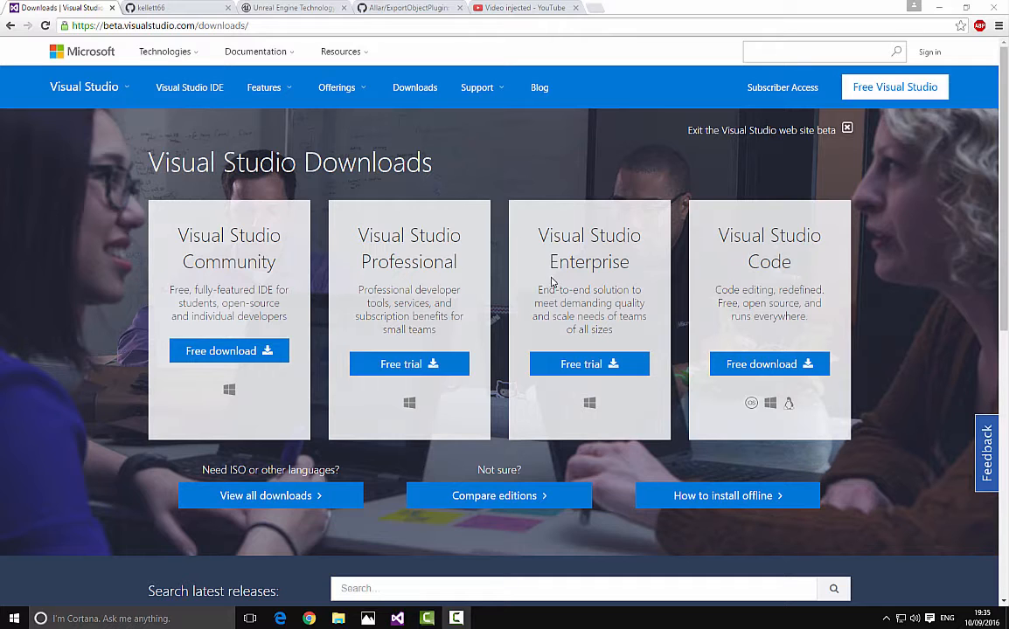
- Show the "Video injected" video on YouTube and look around its 360-degree scene in several directions
click(506, 7)
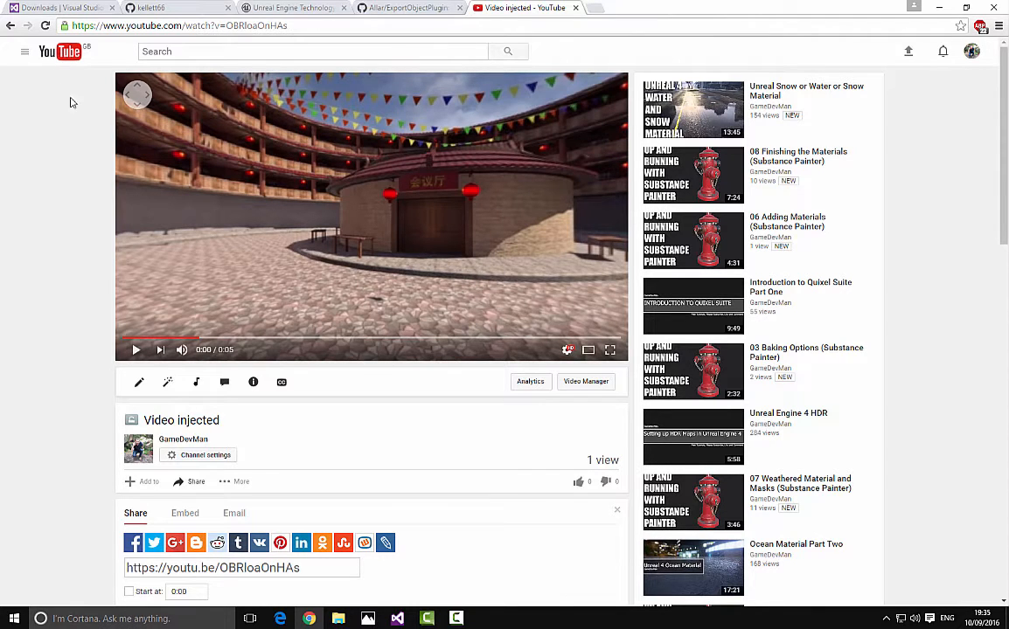
drag(435, 157, 436, 213)
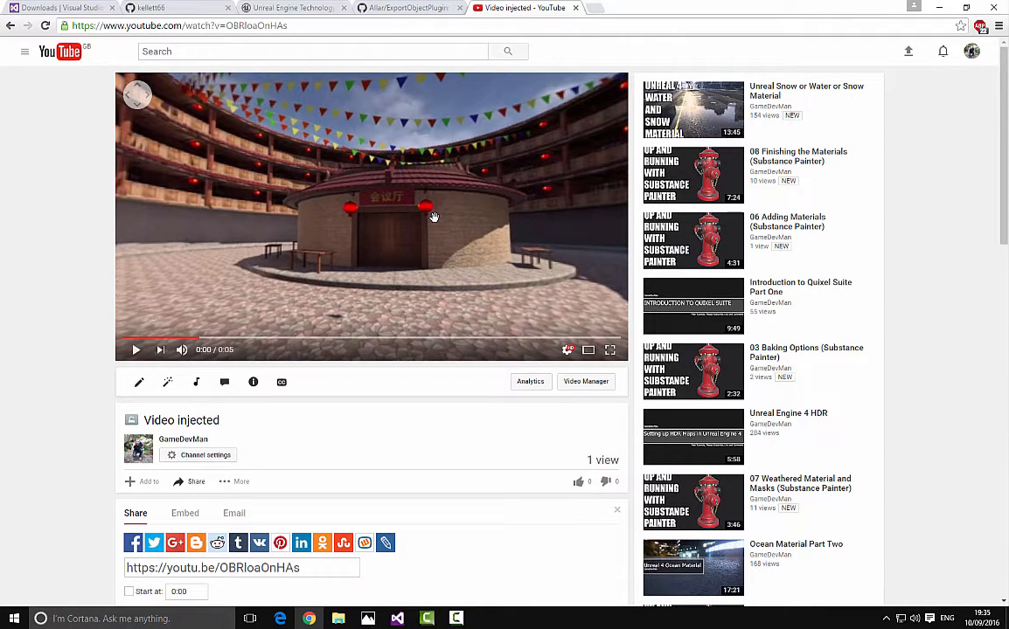
drag(399, 227, 371, 259)
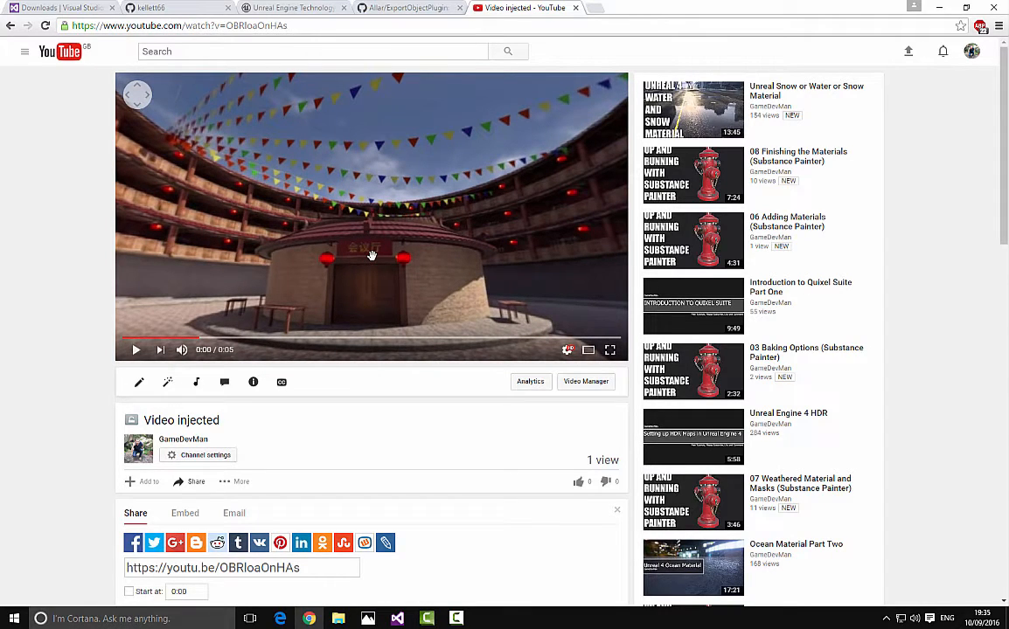
drag(349, 295, 393, 251)
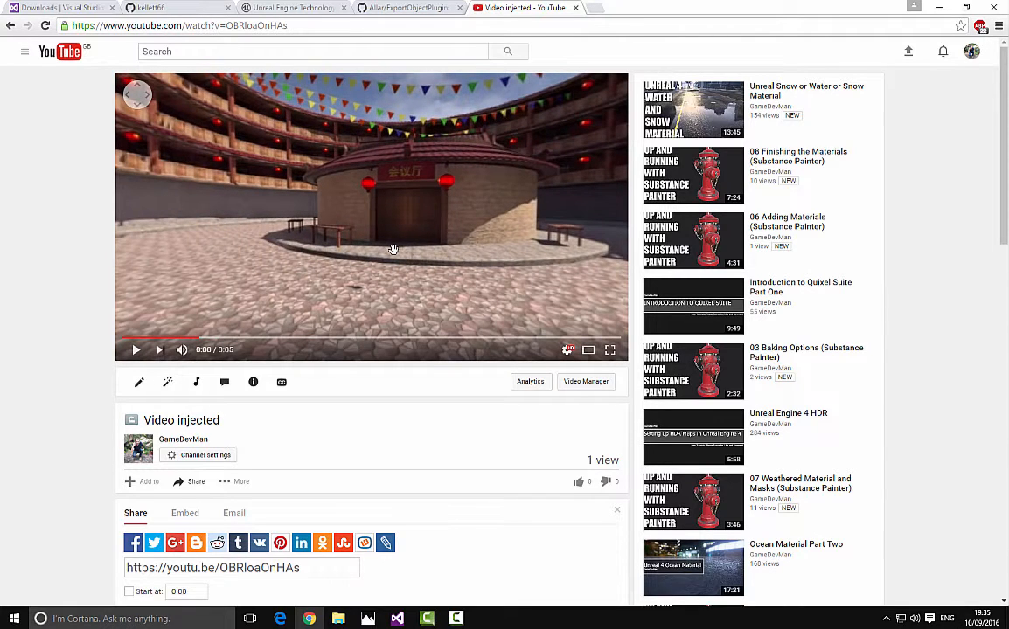
- Review the Visual Studio features marked for installation in the desktop's InstallNotes image, using a narrower viewer window, and close the image
click(42, 8)
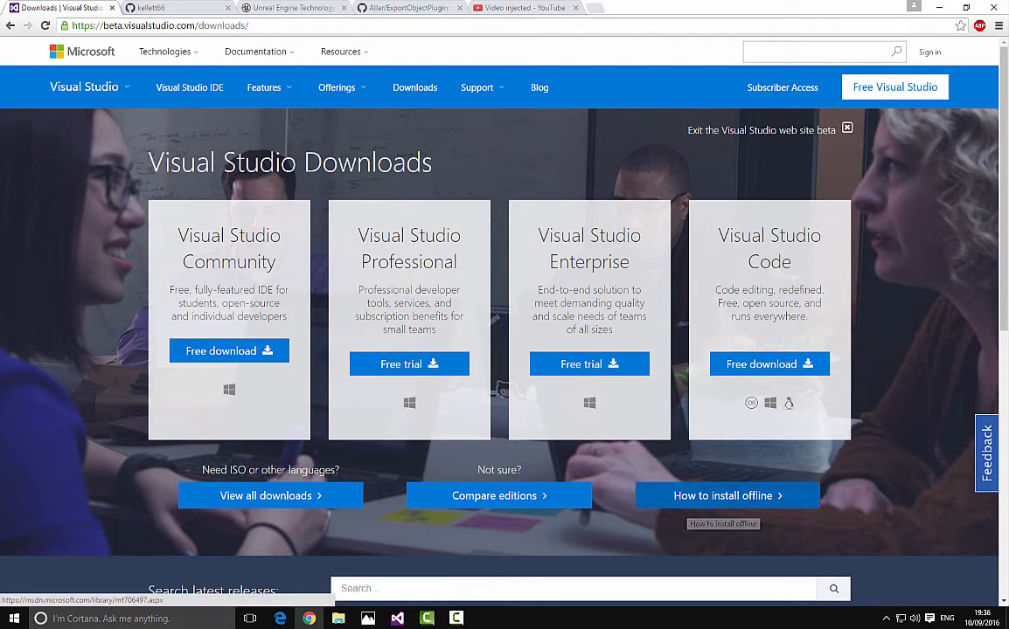
click(913, 8)
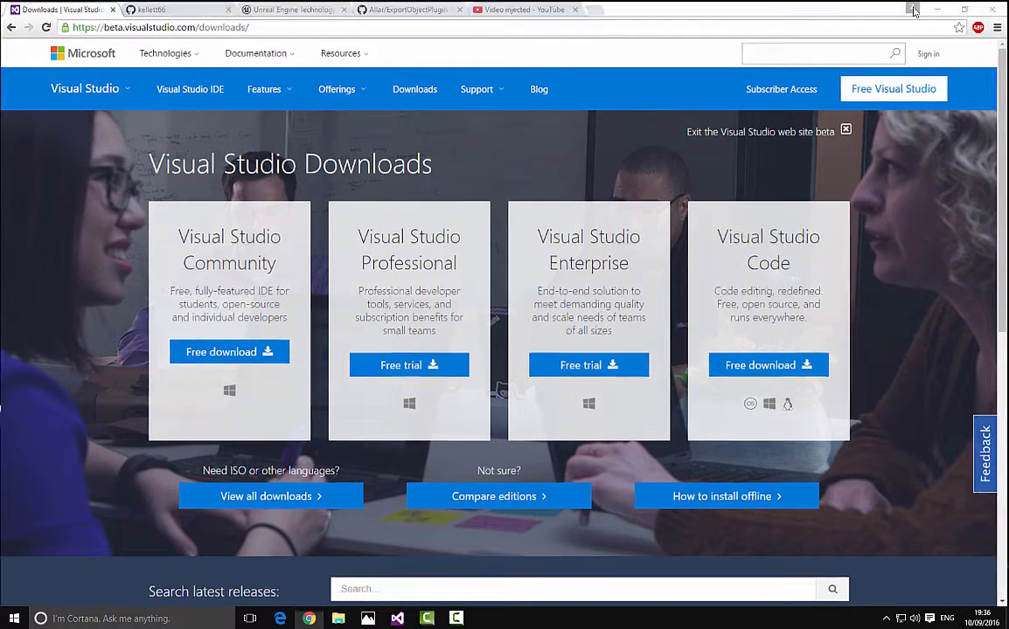
double_click(171, 19)
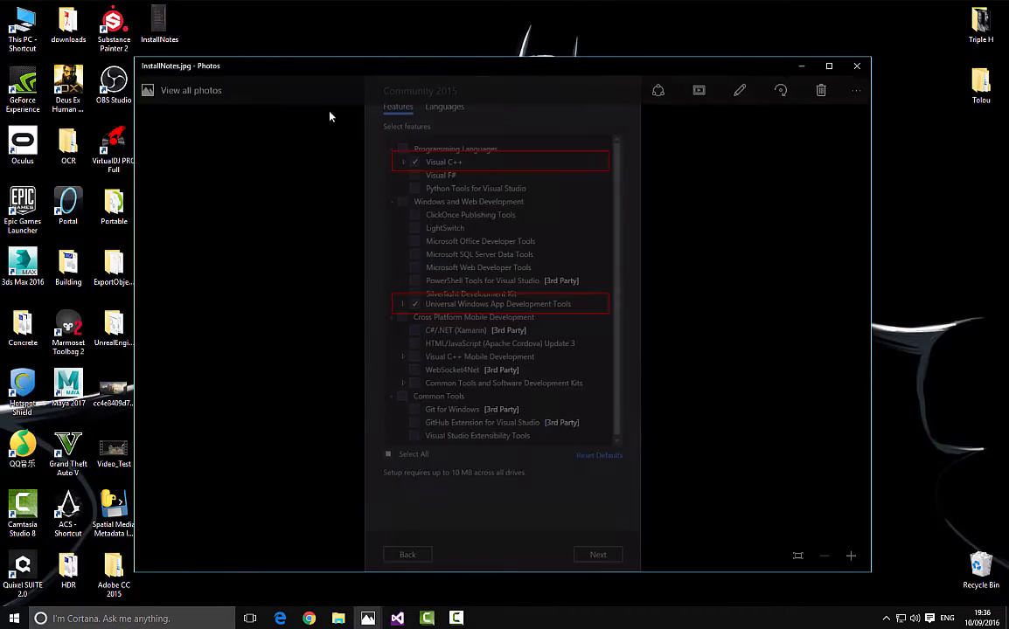
drag(871, 255, 467, 254)
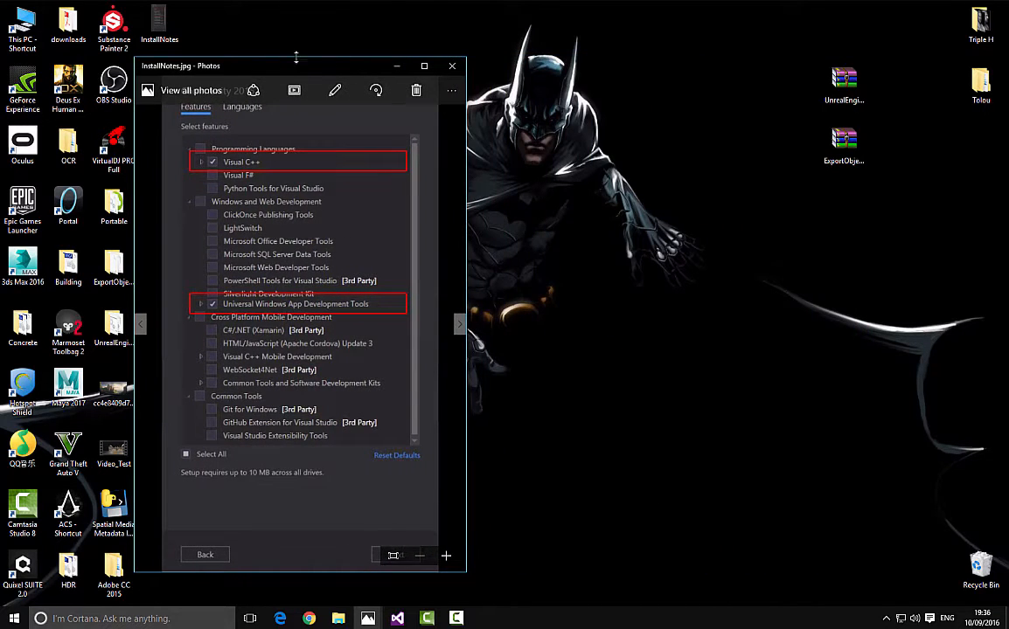
drag(267, 63, 528, 42)
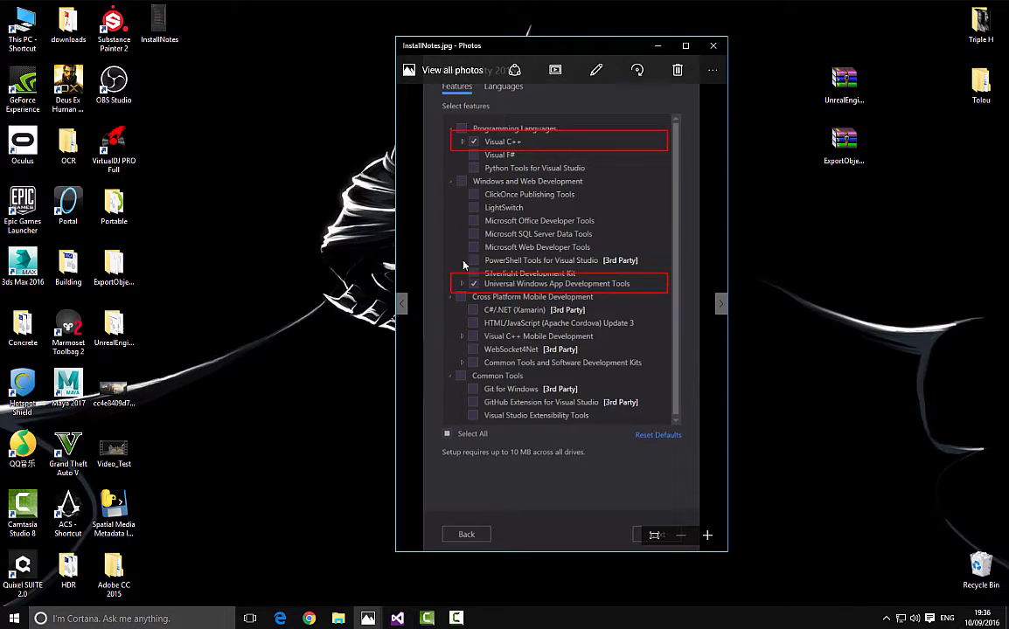
drag(727, 248, 693, 248)
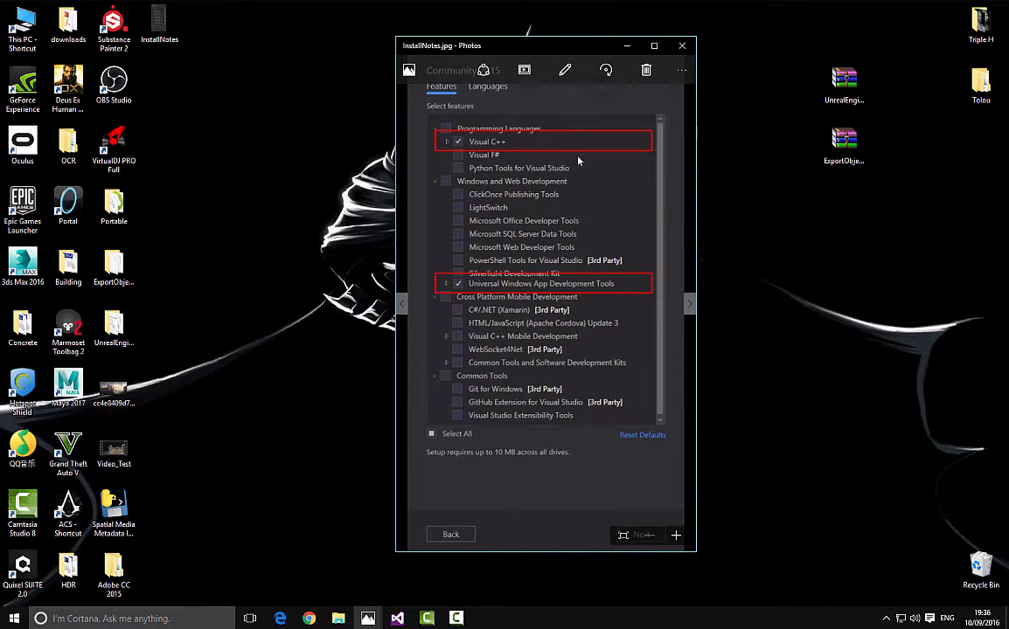
drag(498, 44, 401, 43)
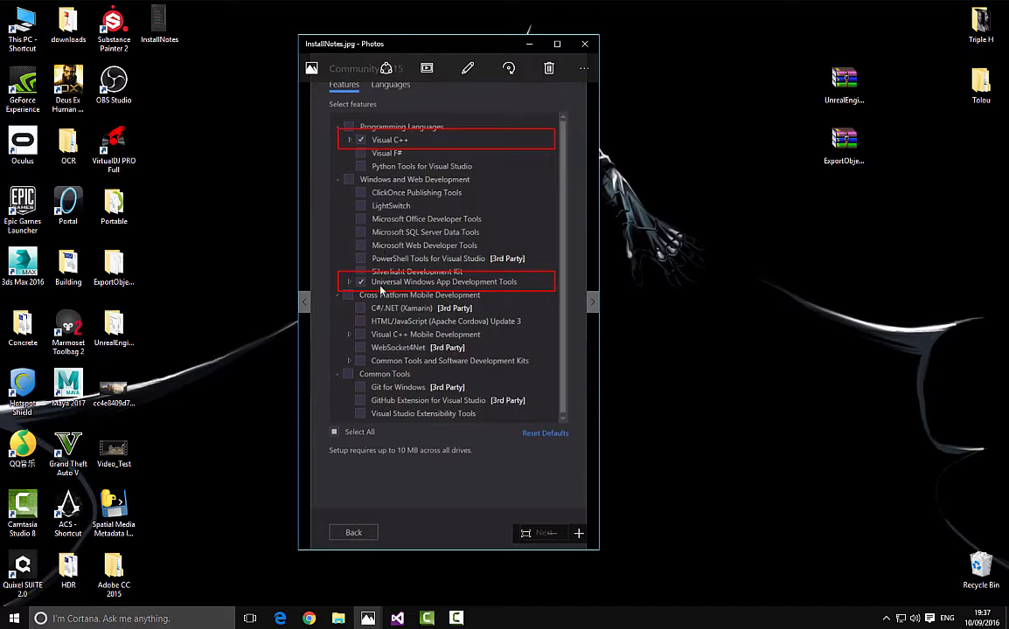
click(586, 45)
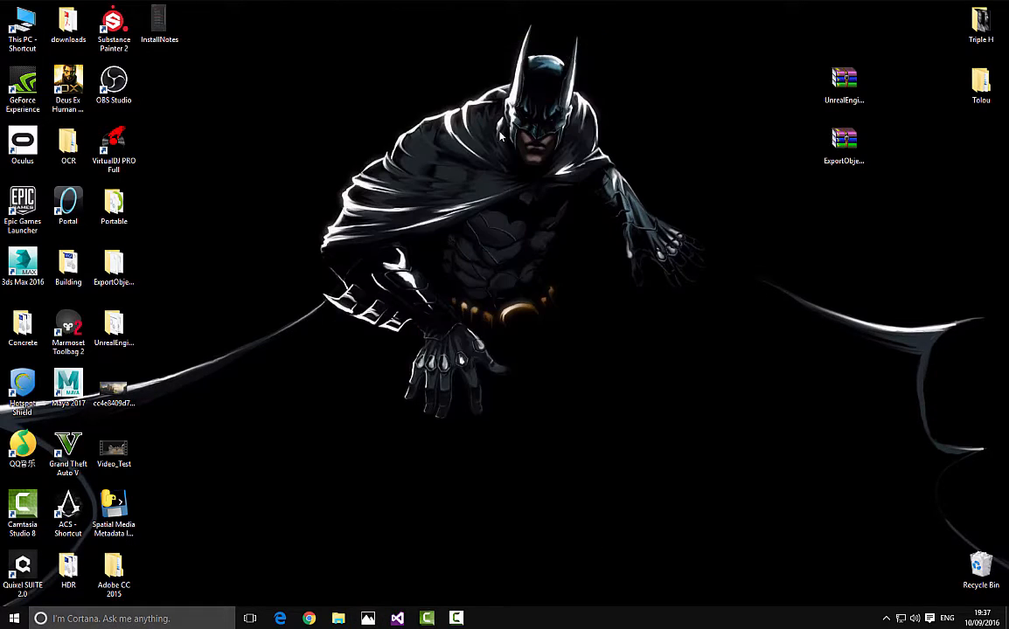
- Return to the browser, open the personal Unreal Engine dashboard and bring up the instructions for accessing the source code via GitHub
click(318, 621)
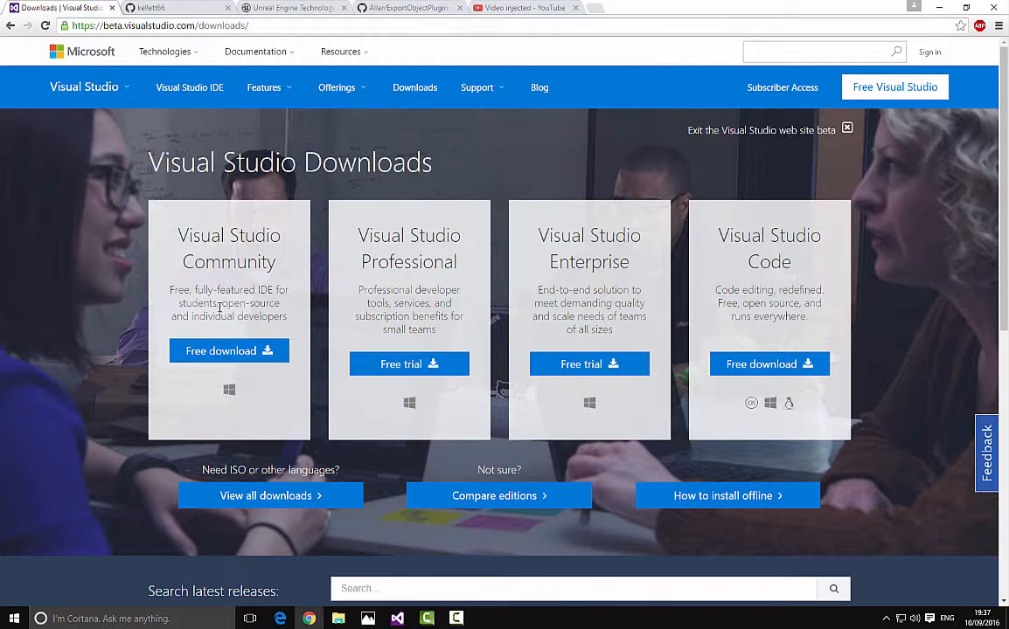
click(166, 8)
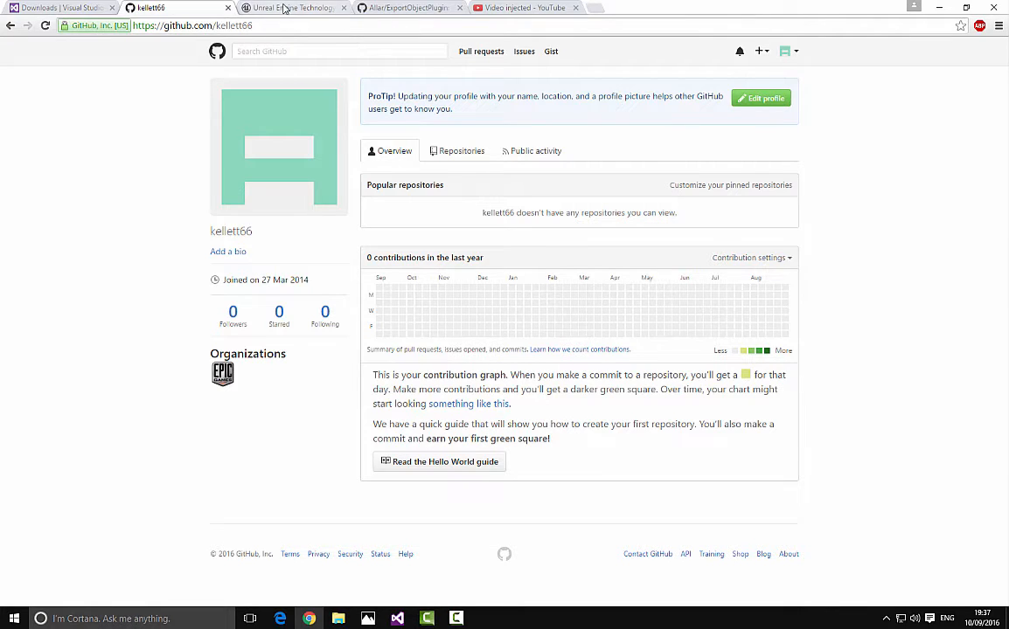
click(278, 8)
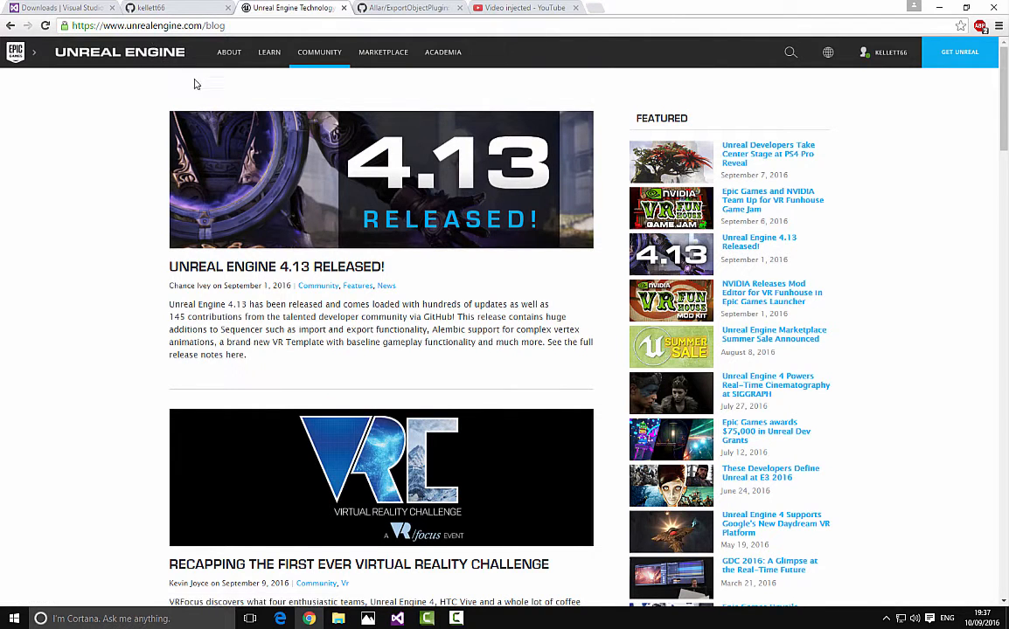
mouse_move(883, 55)
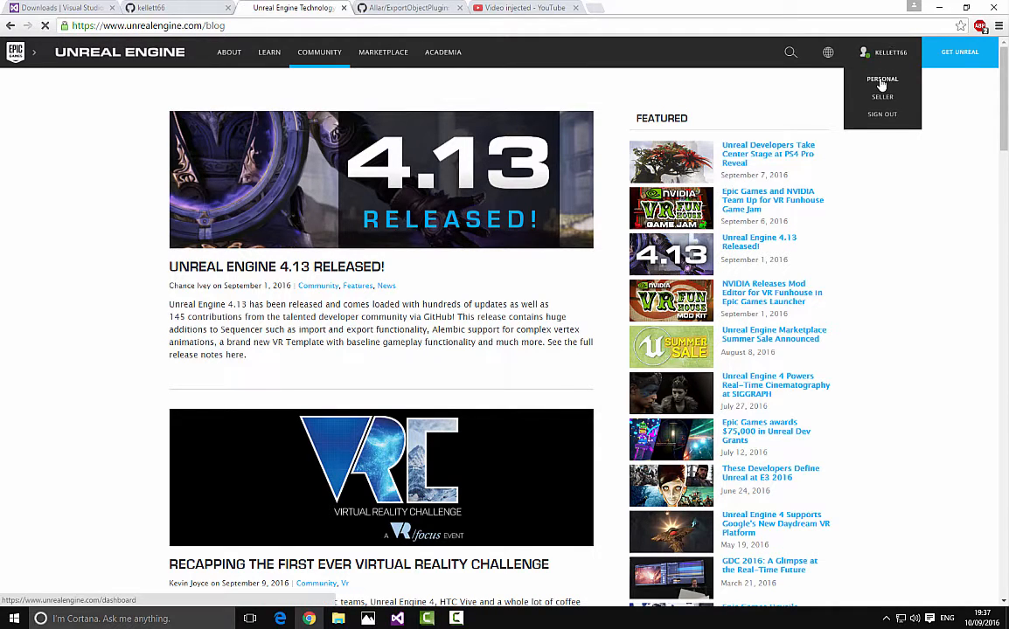
click(883, 88)
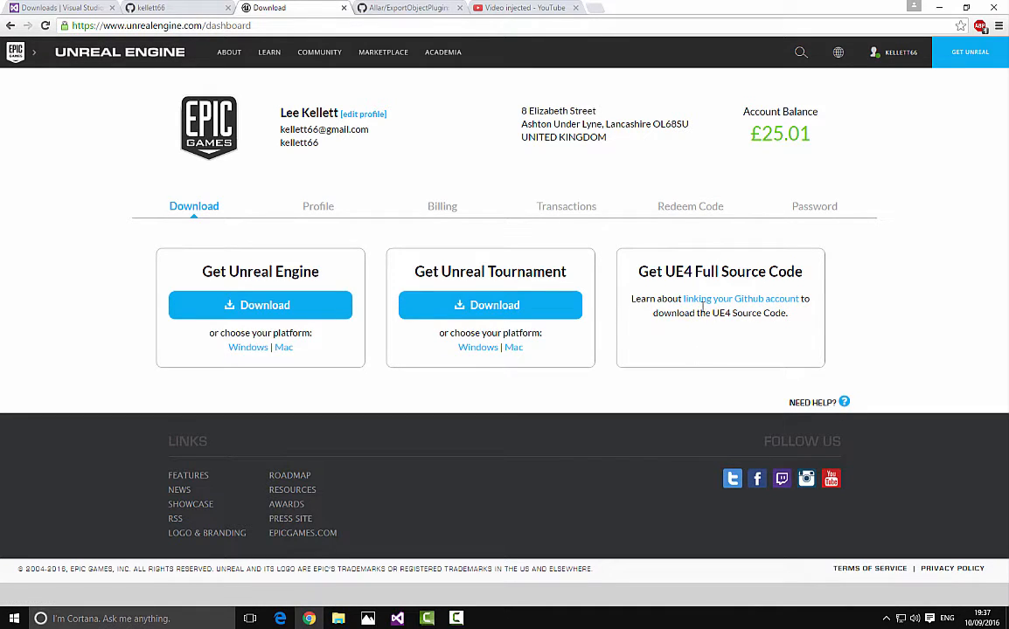
click(740, 300)
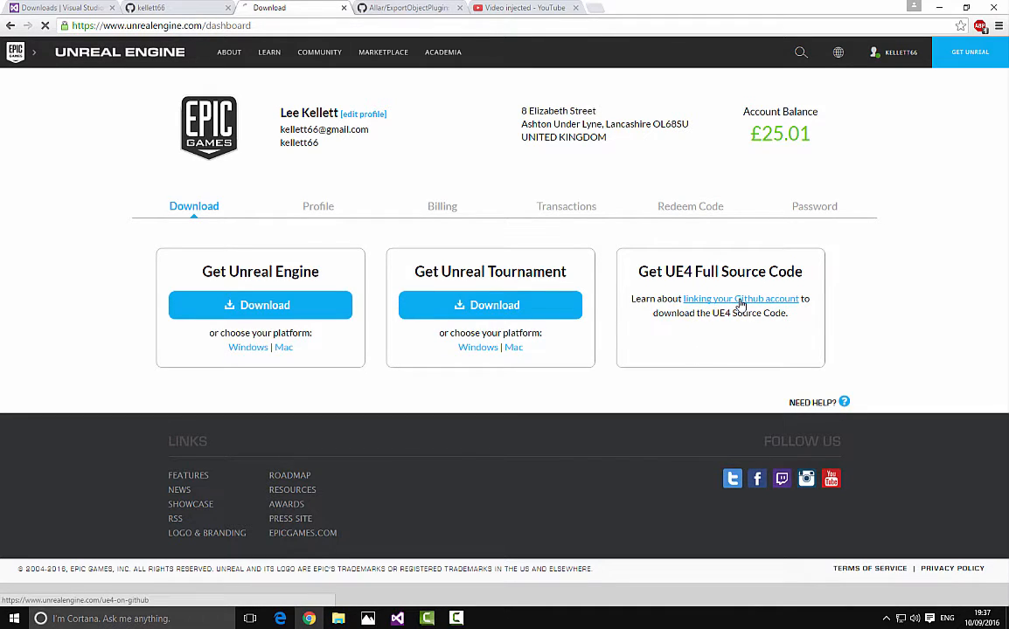
scroll(411, 277, down, 2)
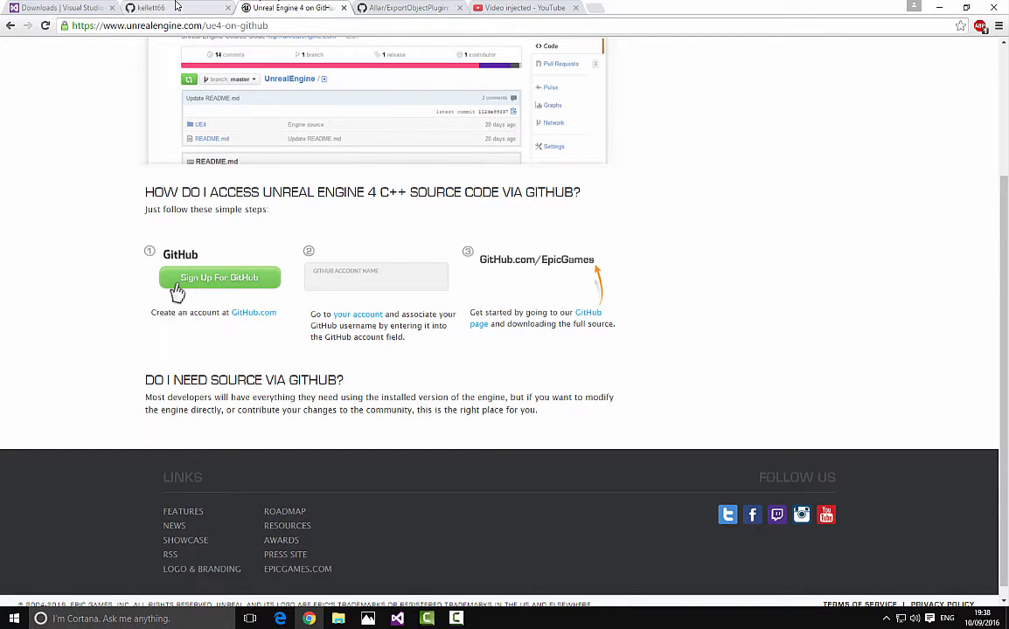
- From the GitHub profile, open the Epic Games UnrealEngine repository and inspect its clone and ZIP download options
click(175, 7)
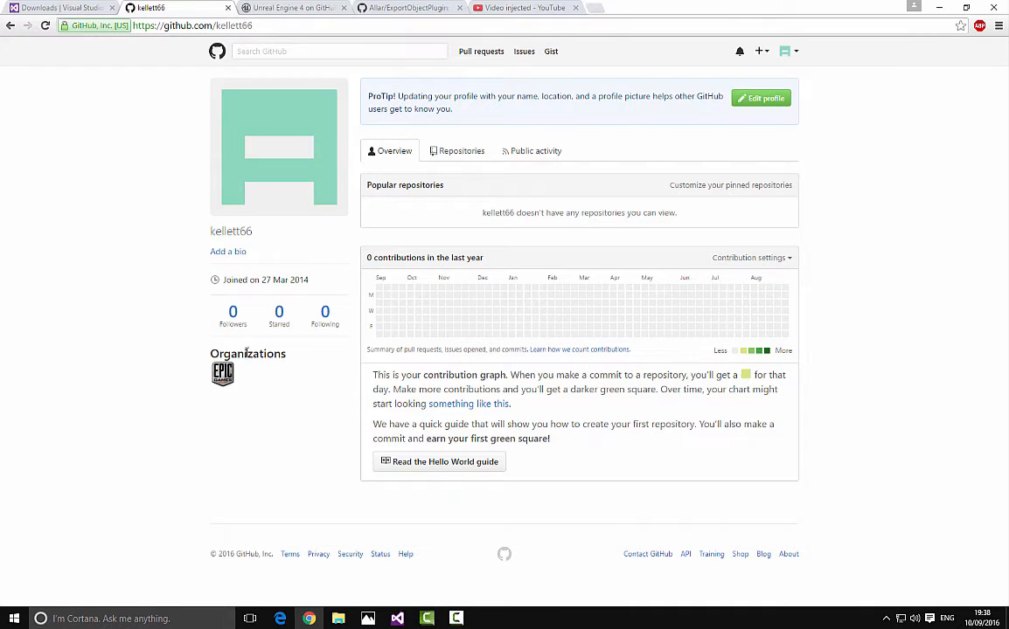
drag(245, 353, 251, 372)
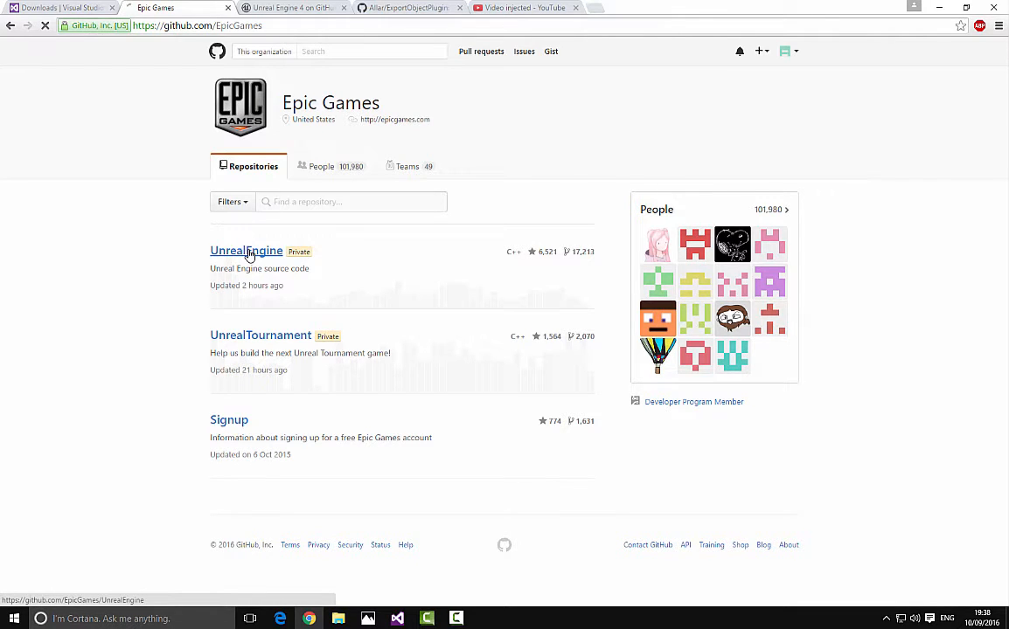
scroll(388, 215, down, 3)
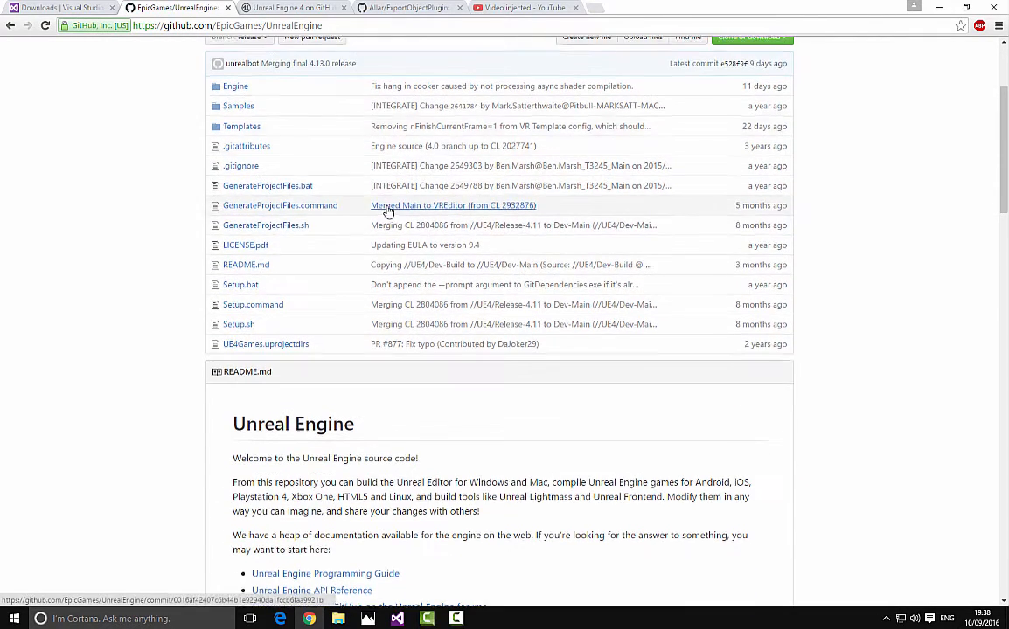
scroll(388, 214, up, 1)
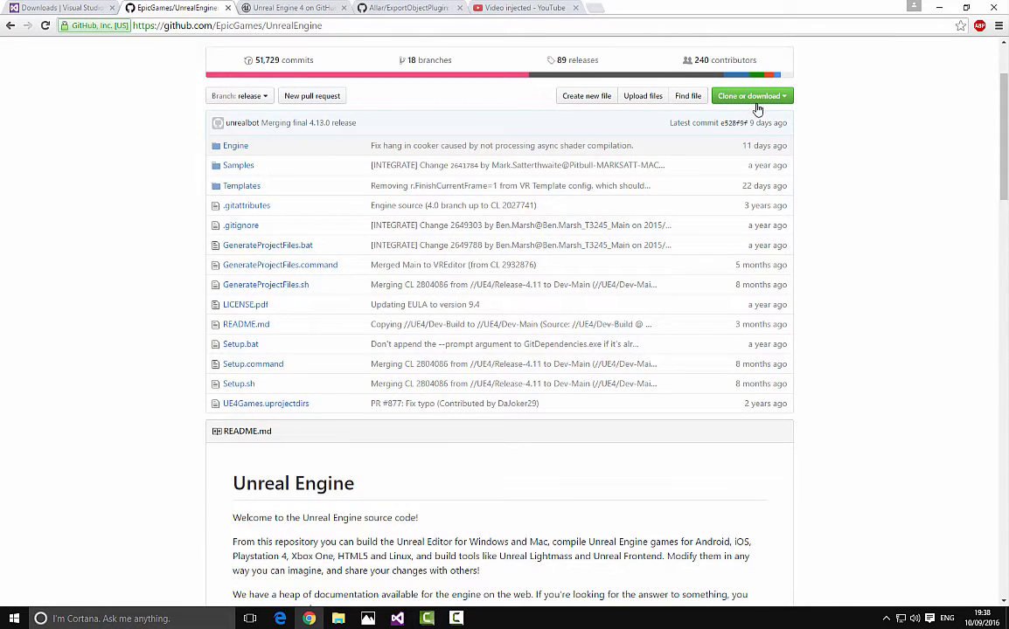
click(786, 97)
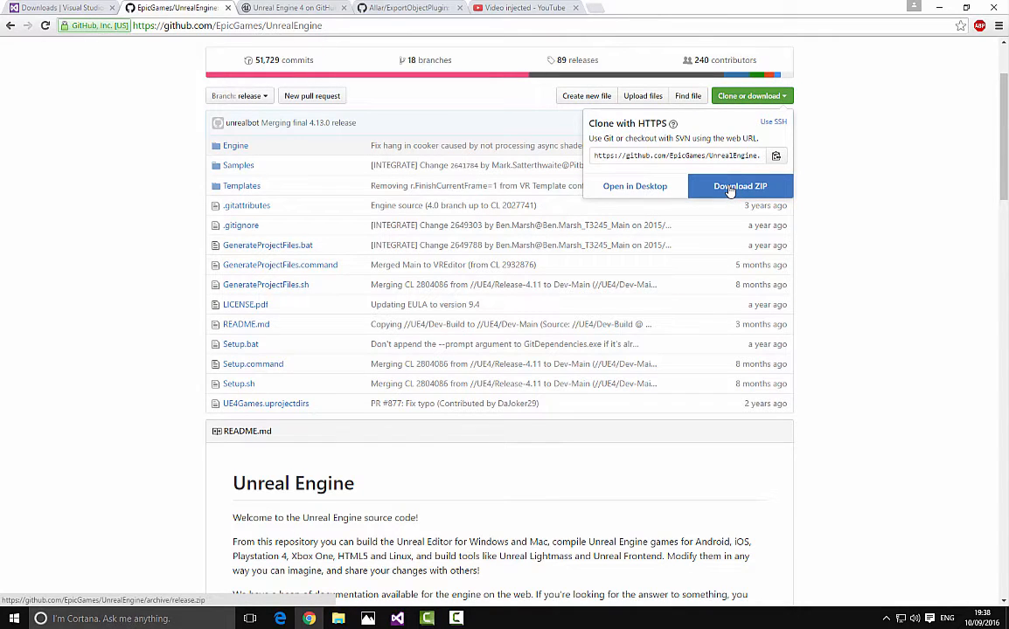
click(826, 117)
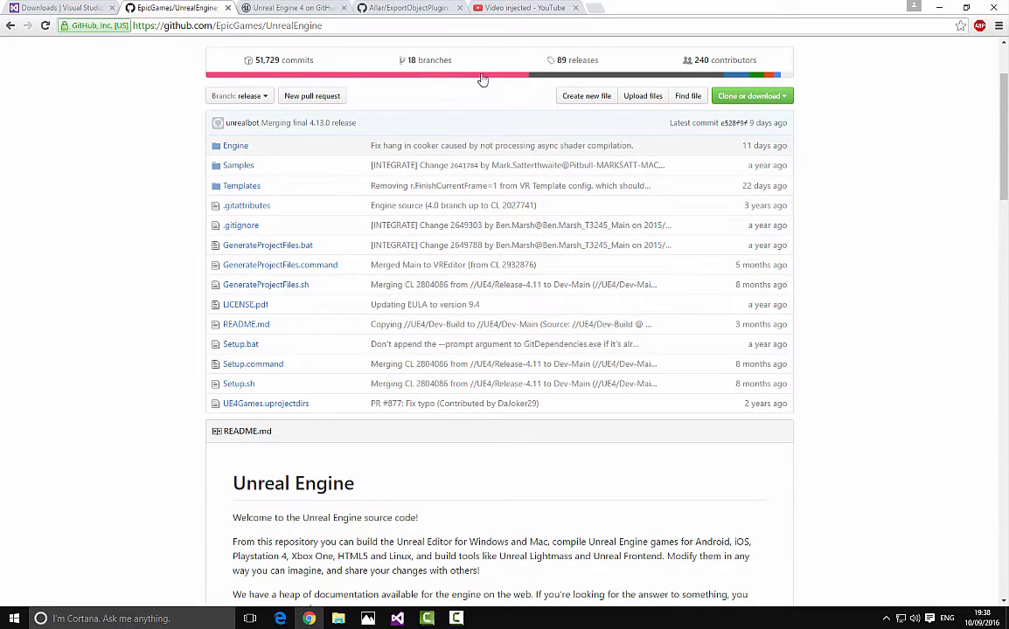
- Switch to the ExportObjectPlugin repository on GitHub and bring up its ZIP download option
click(404, 6)
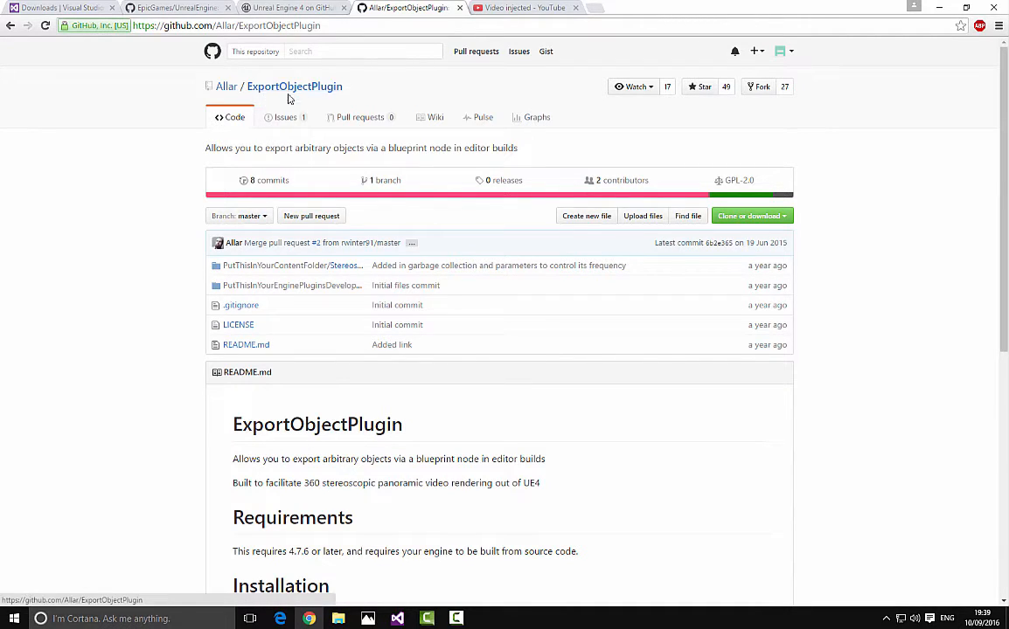
click(787, 217)
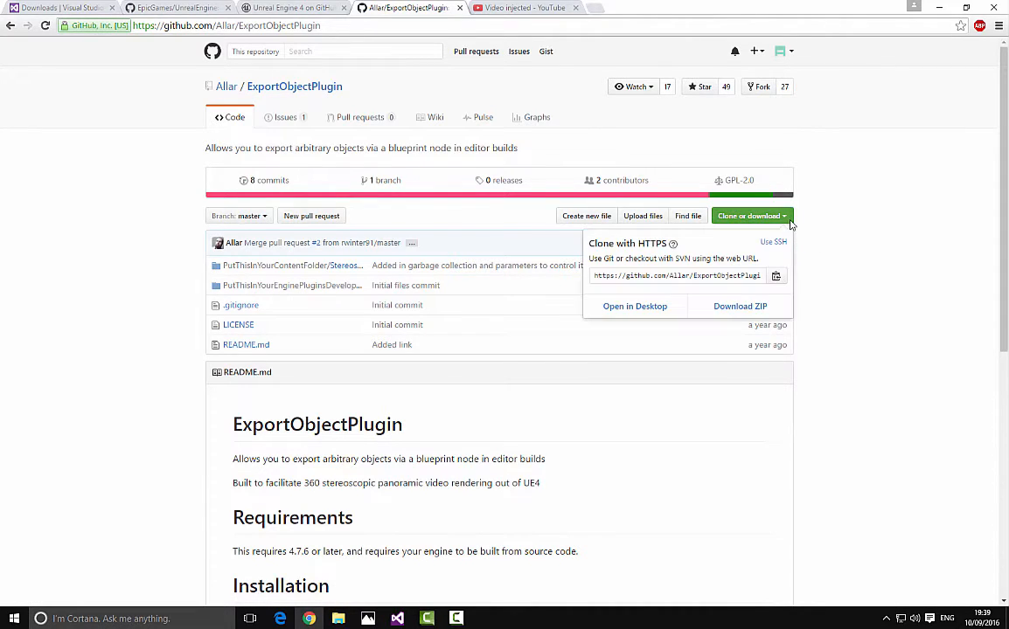
click(741, 306)
- Go back to the desktop and move the UnrealEngine-release and ExportObjectPlugin-master archives together into a clear area
click(93, 7)
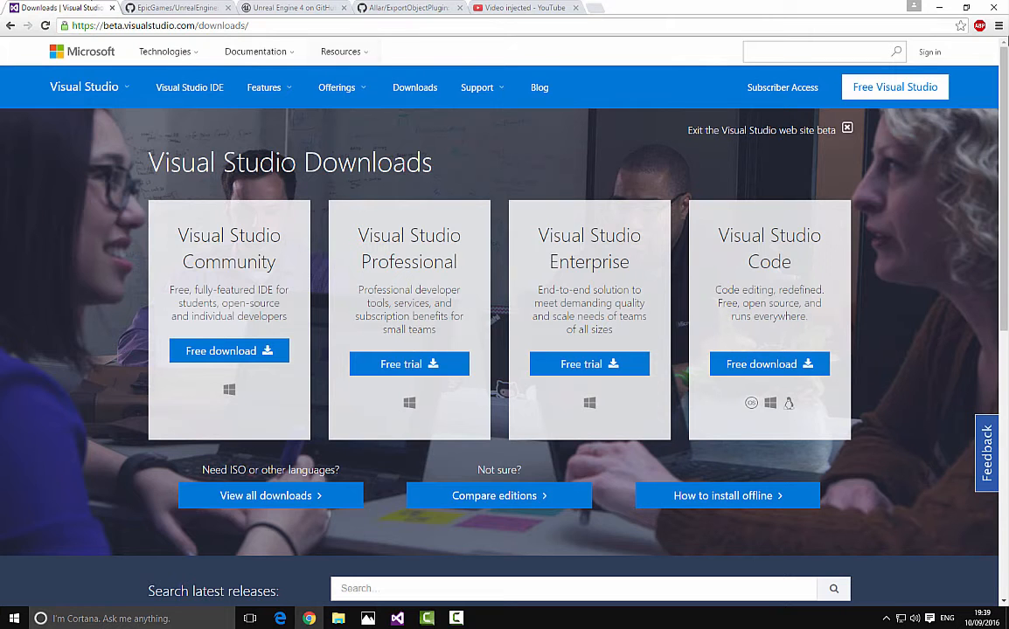
click(940, 8)
drag(777, 42, 871, 187)
drag(844, 84, 753, 83)
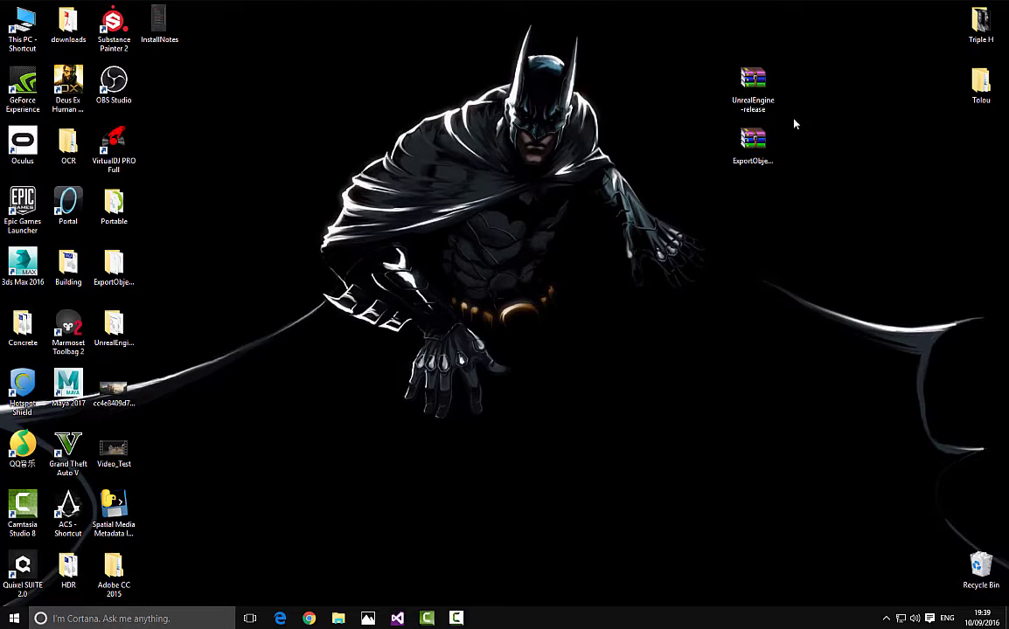
- Inspect the UnrealEngine-release and ExportObjectPlugin-master archives one after the other in WinRAR, closing each one
double_click(751, 81)
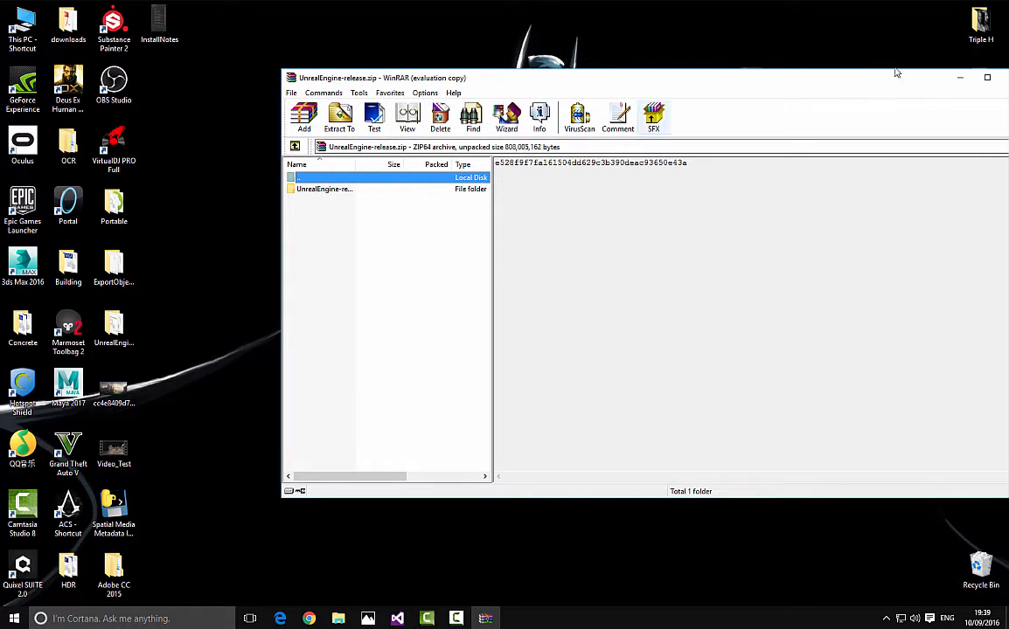
click(984, 81)
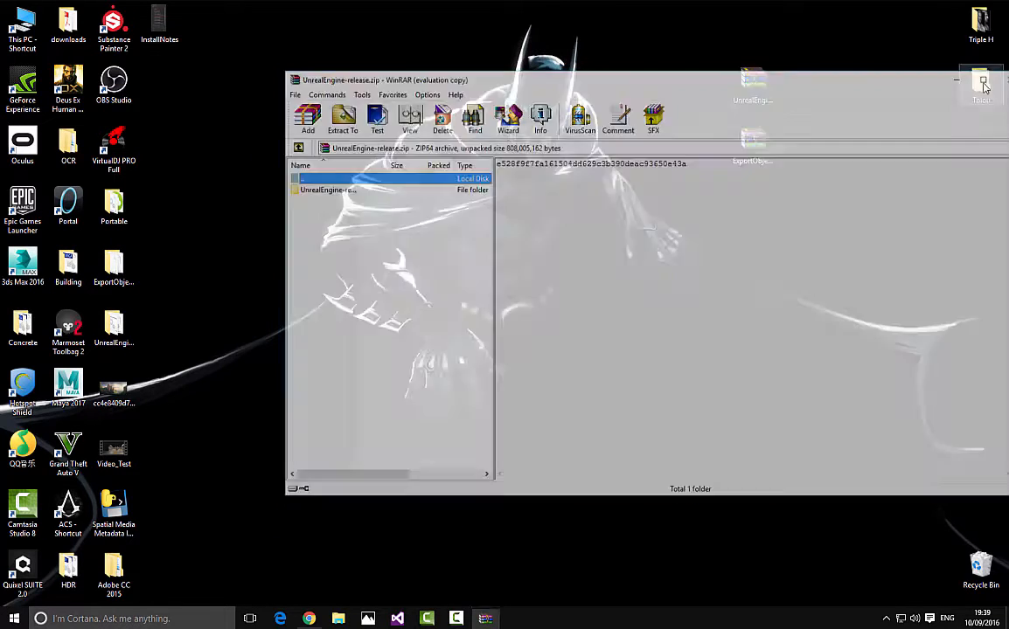
double_click(753, 145)
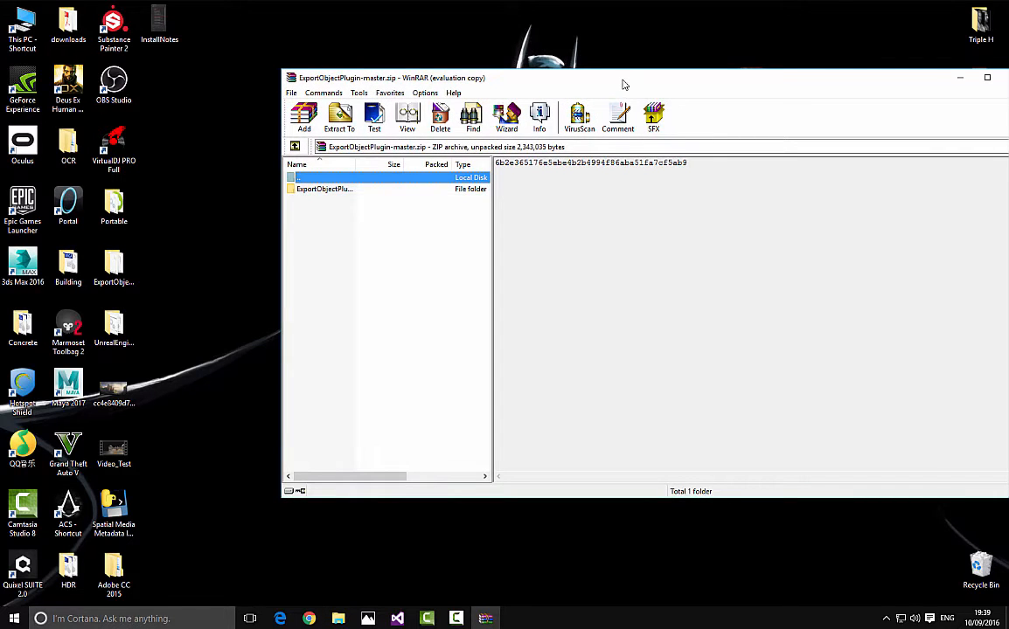
drag(624, 84, 548, 70)
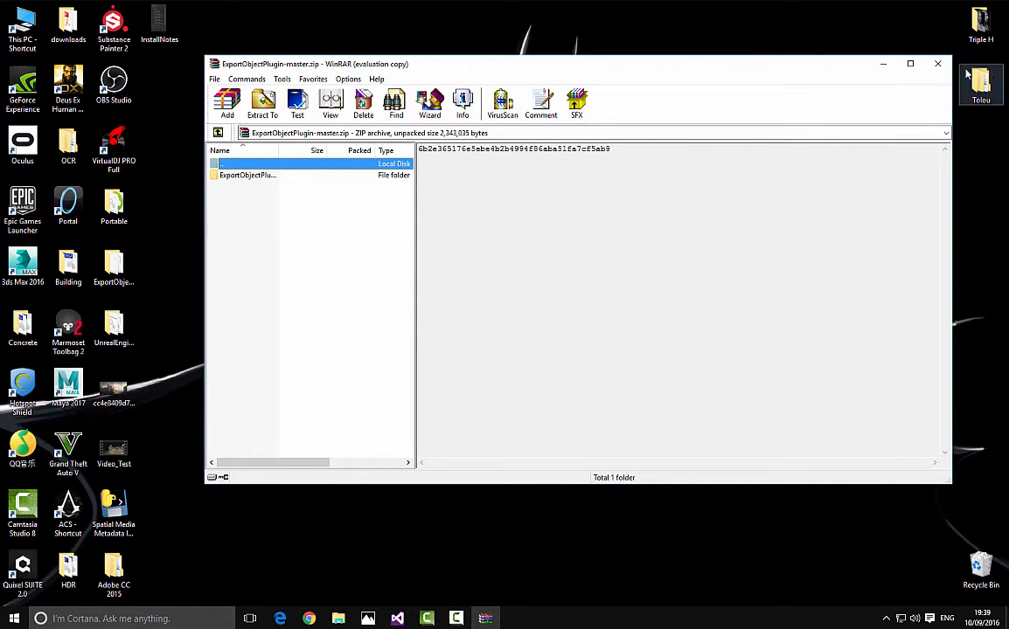
click(937, 63)
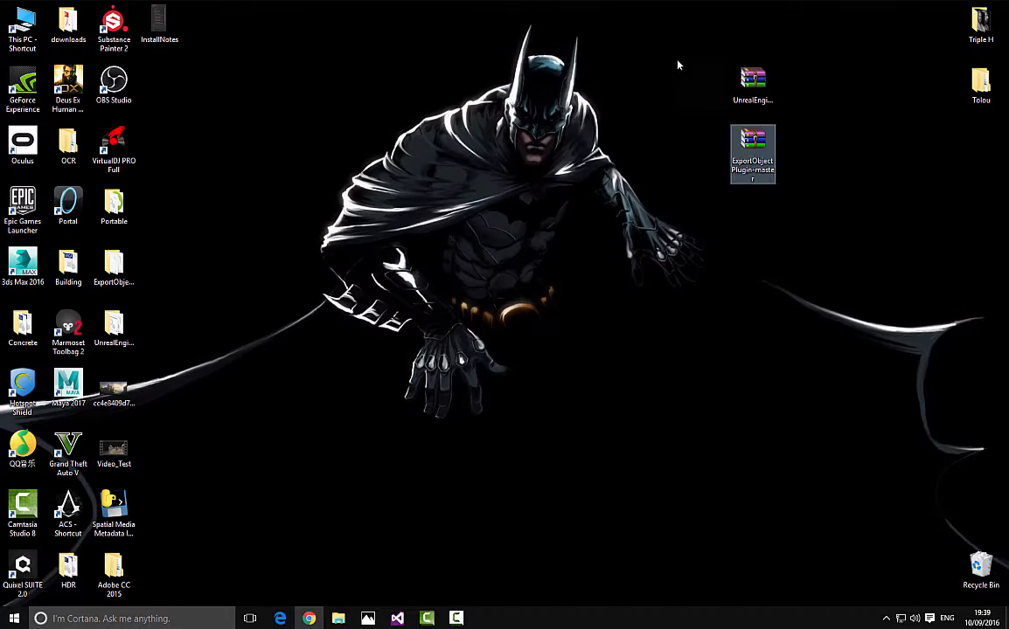
- Move both zip archives together on the desktop so they line up beneath the two standalone folders
drag(671, 53, 776, 170)
drag(762, 77, 980, 134)
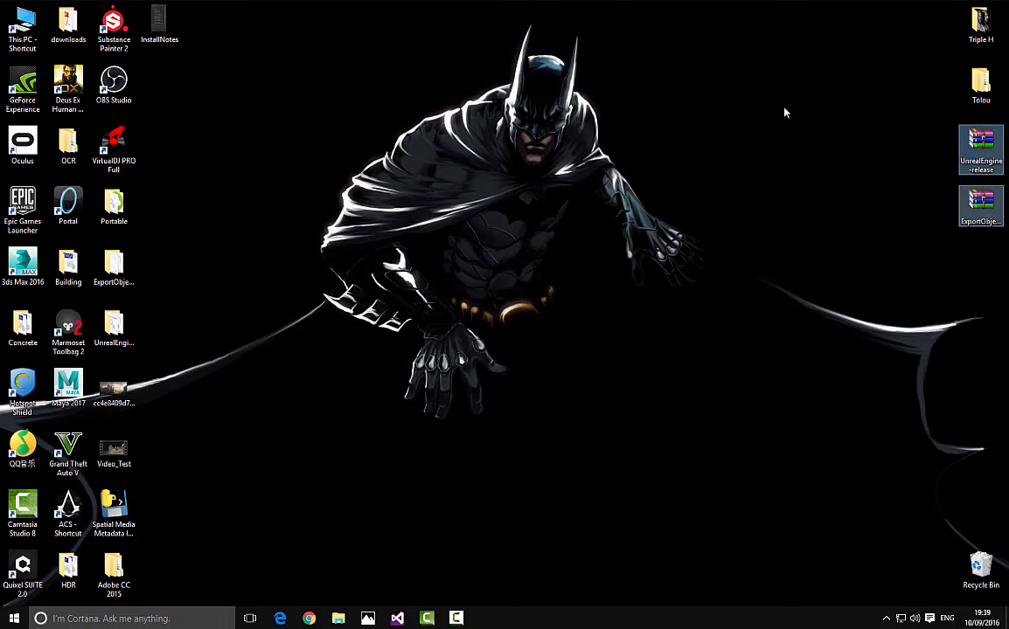
- Open the ExportObjectPlugin-master and UnrealEngine-release folders from the desktop and arrange their windows side by side
click(781, 109)
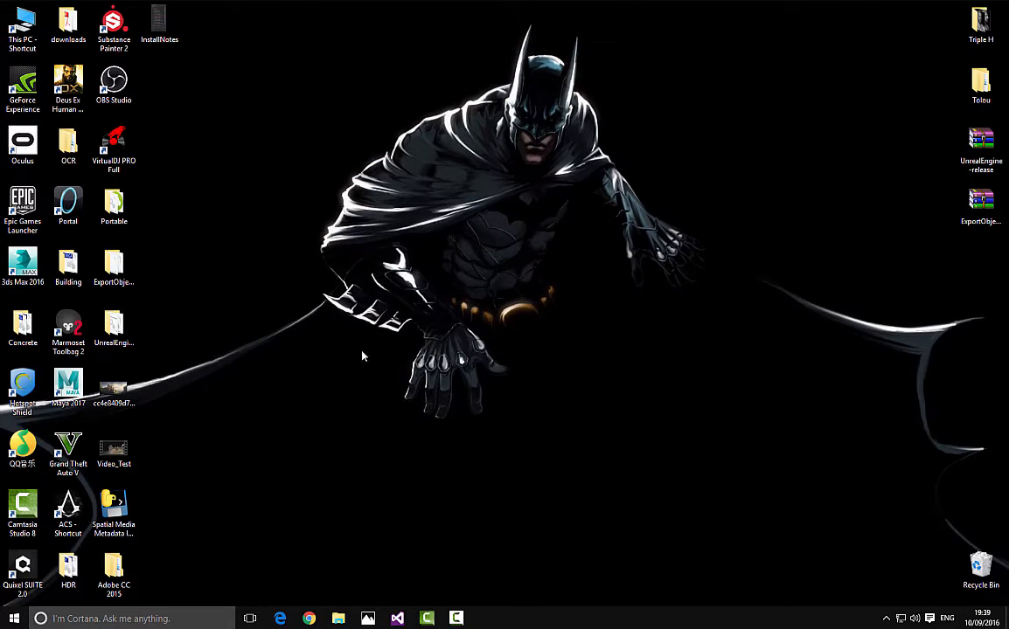
double_click(113, 262)
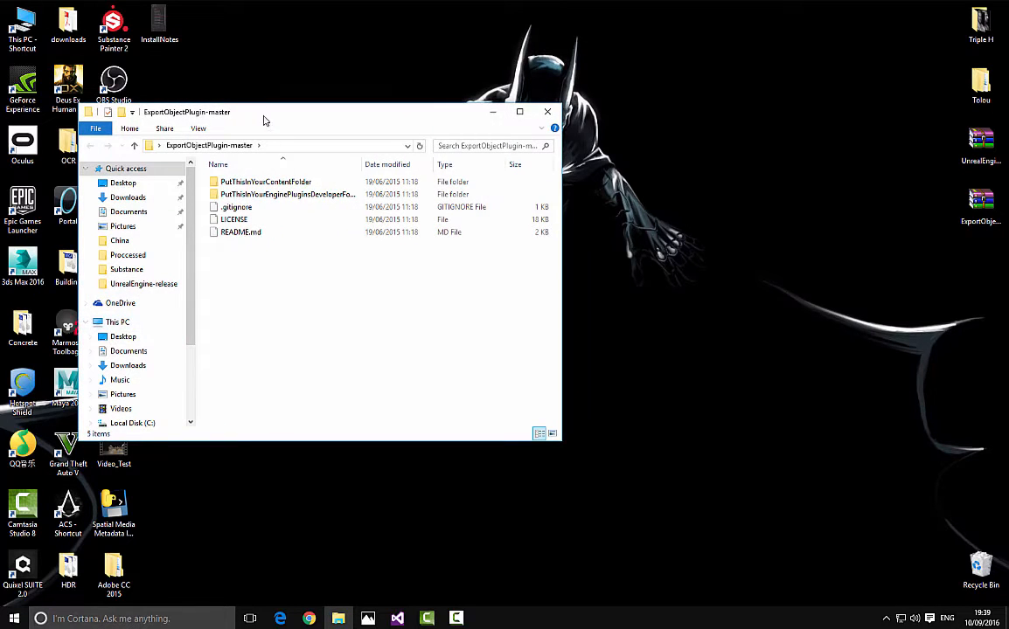
drag(264, 120, 383, 107)
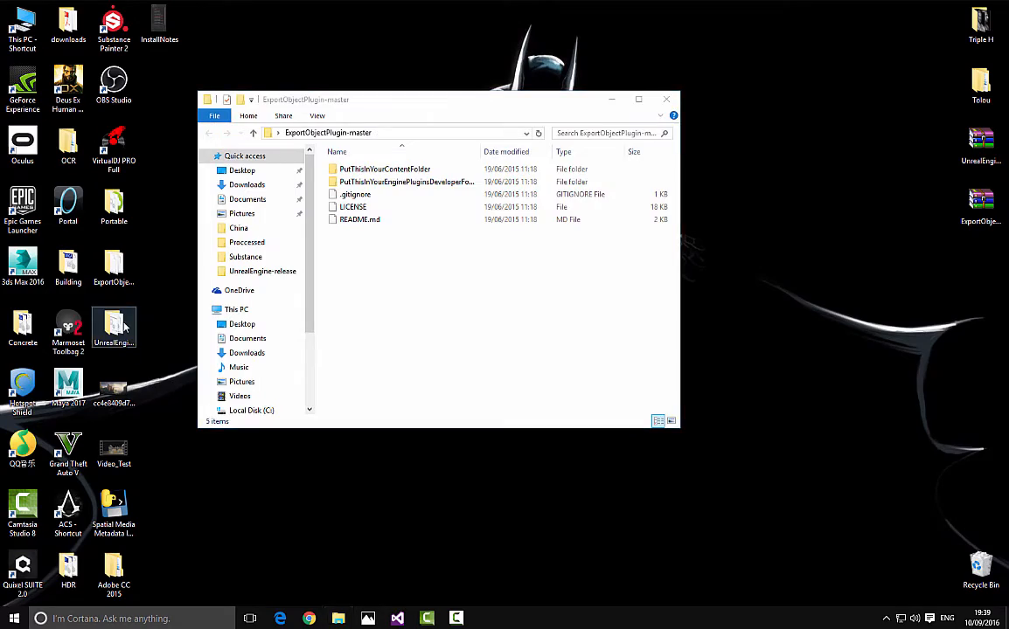
double_click(124, 326)
drag(365, 124, 608, 103)
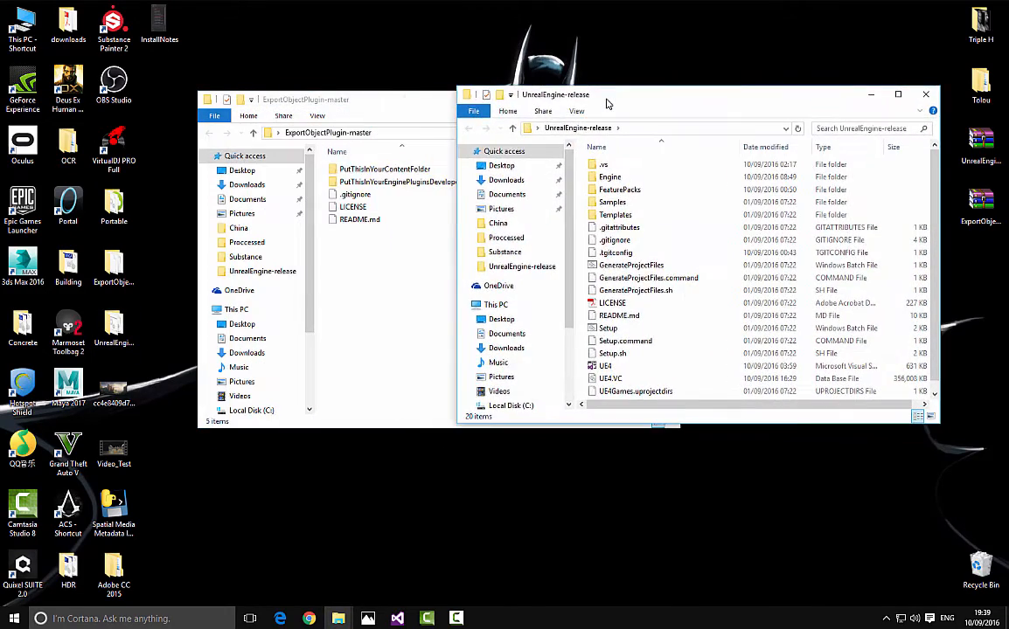
drag(388, 106, 254, 105)
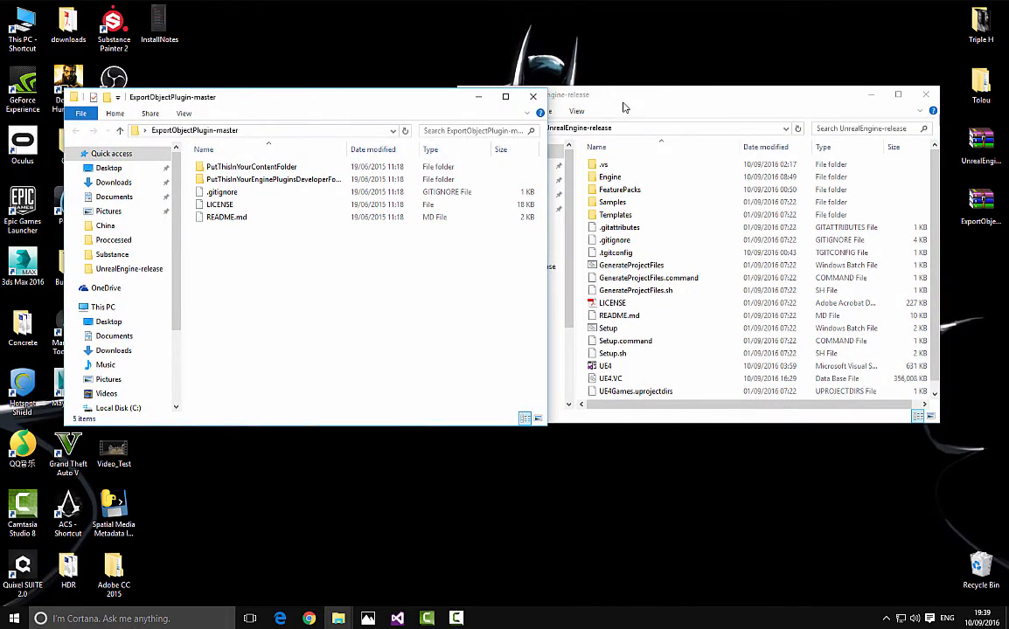
drag(624, 106, 713, 106)
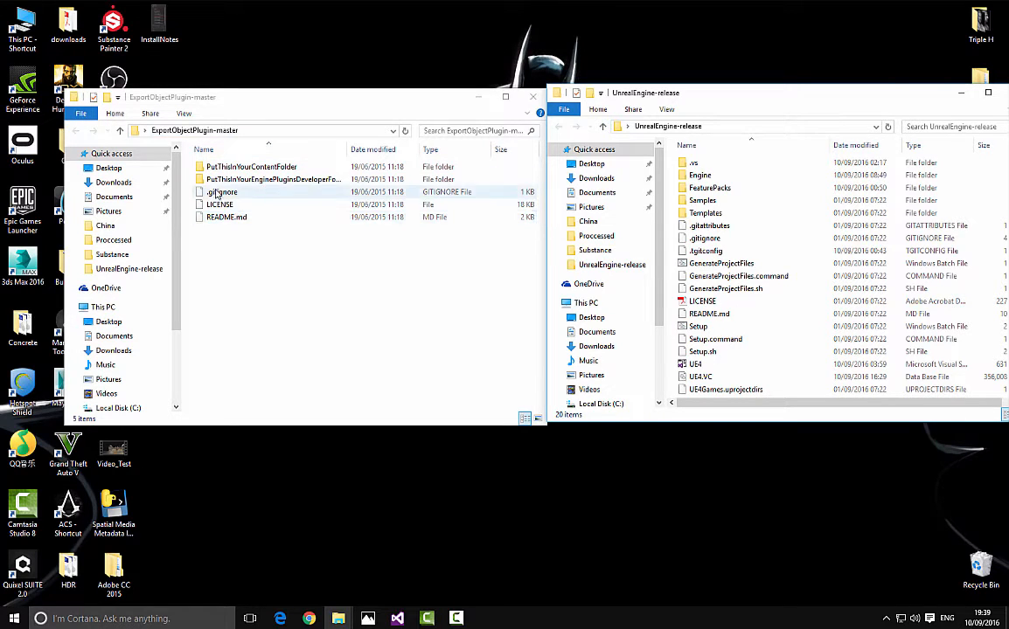
- Show PutThisInYourEnginePluginsDeveloperFolder beside the engine's Engine > Plugins > Developer folder and select the ExportObjectPlugin folder in Developer
double_click(306, 181)
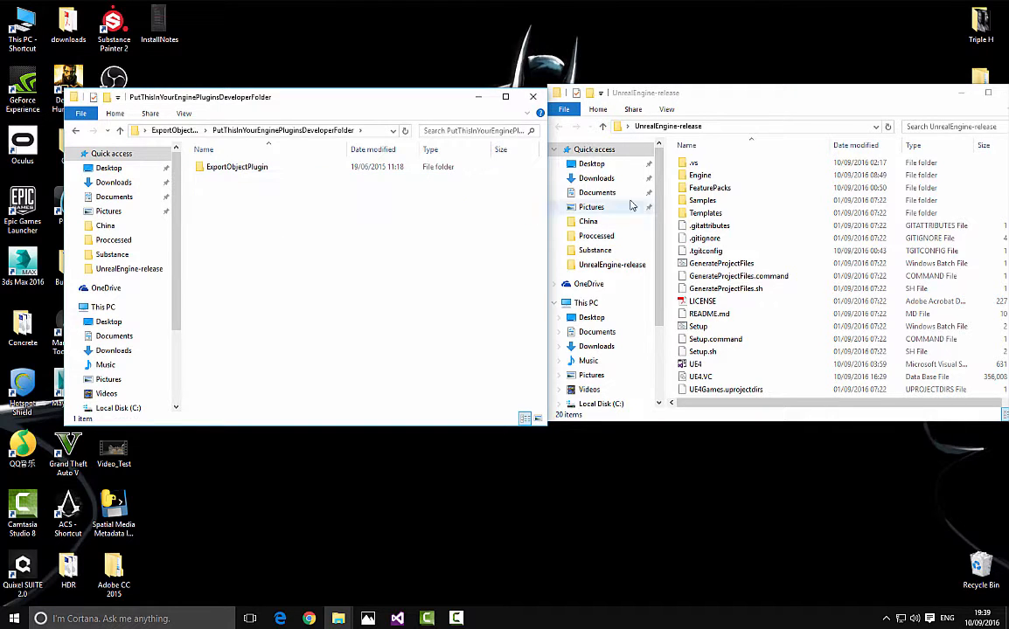
double_click(719, 177)
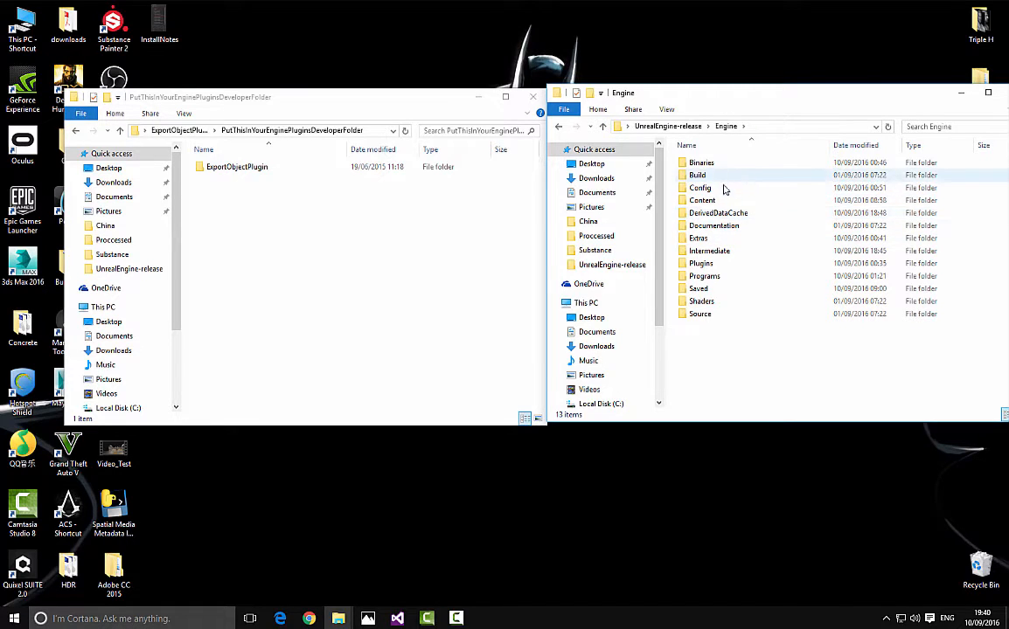
double_click(713, 263)
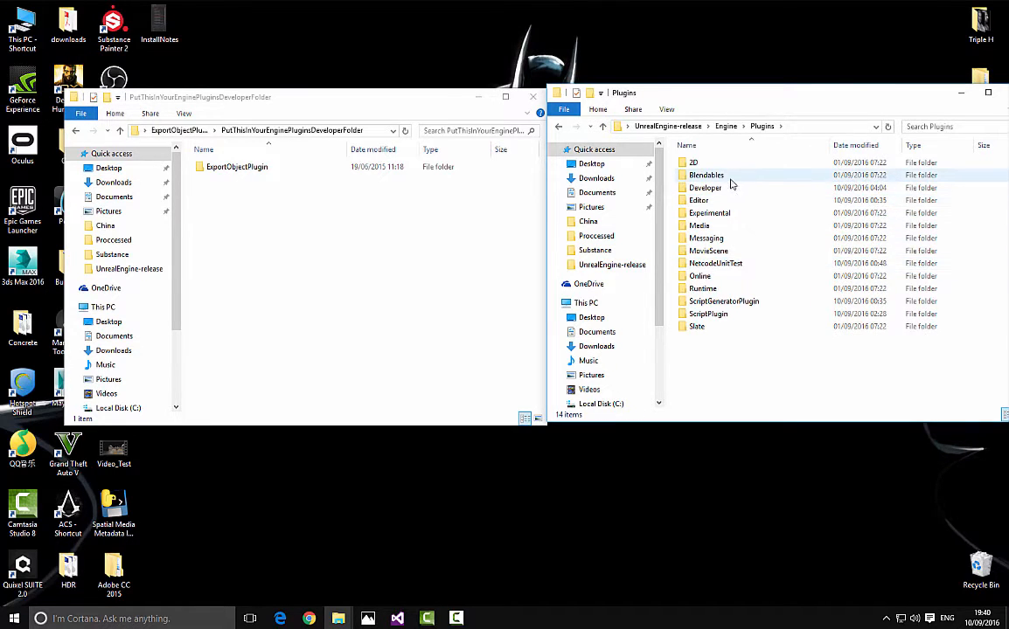
double_click(715, 188)
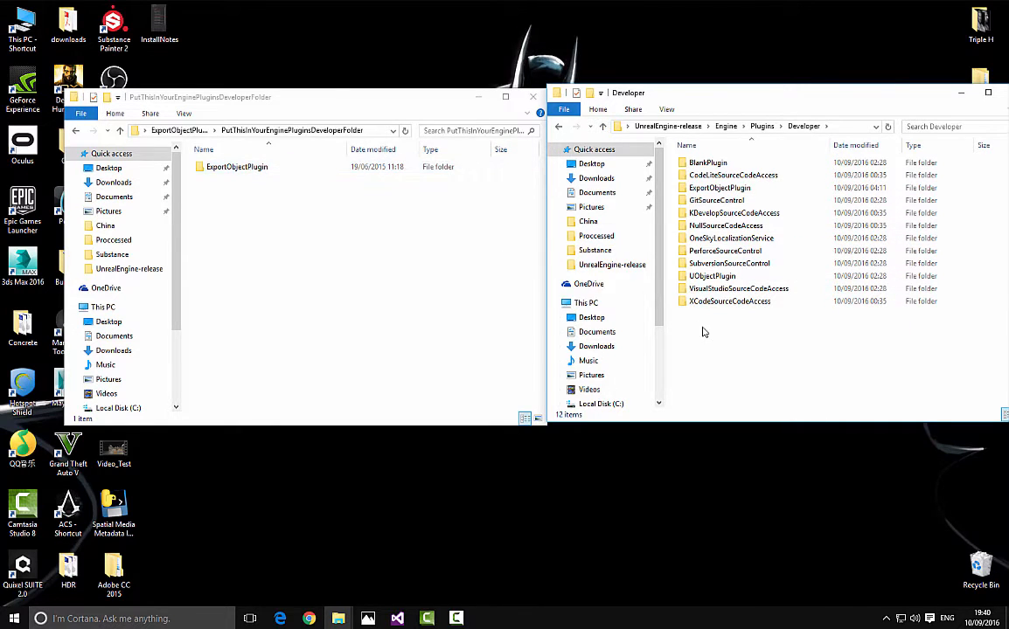
click(700, 190)
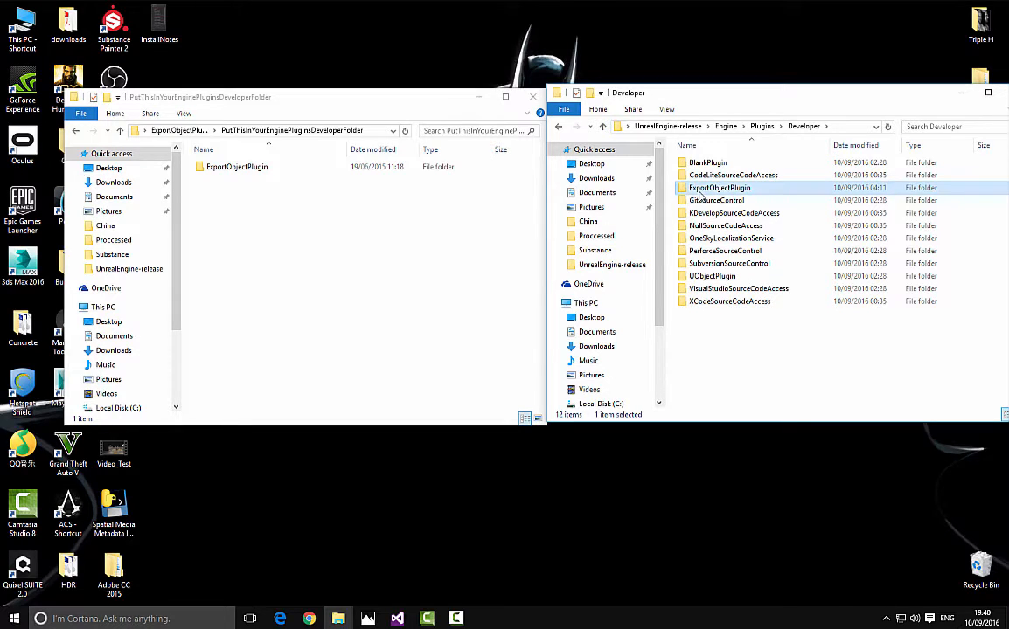
- Close the plugin's folder window and return the engine's window to the UnrealEngine-release root folder
click(419, 96)
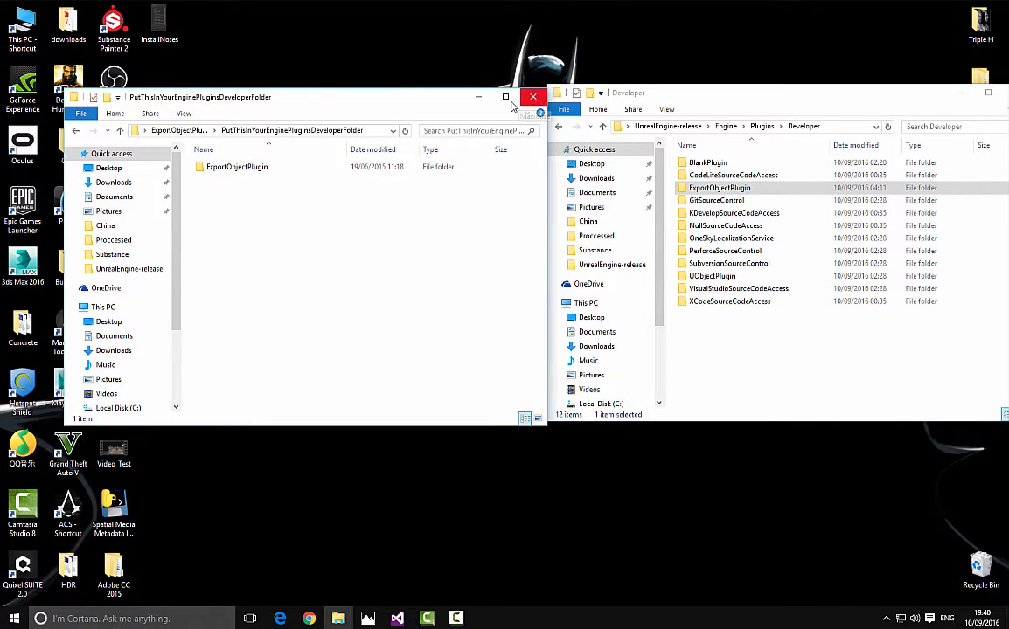
click(533, 97)
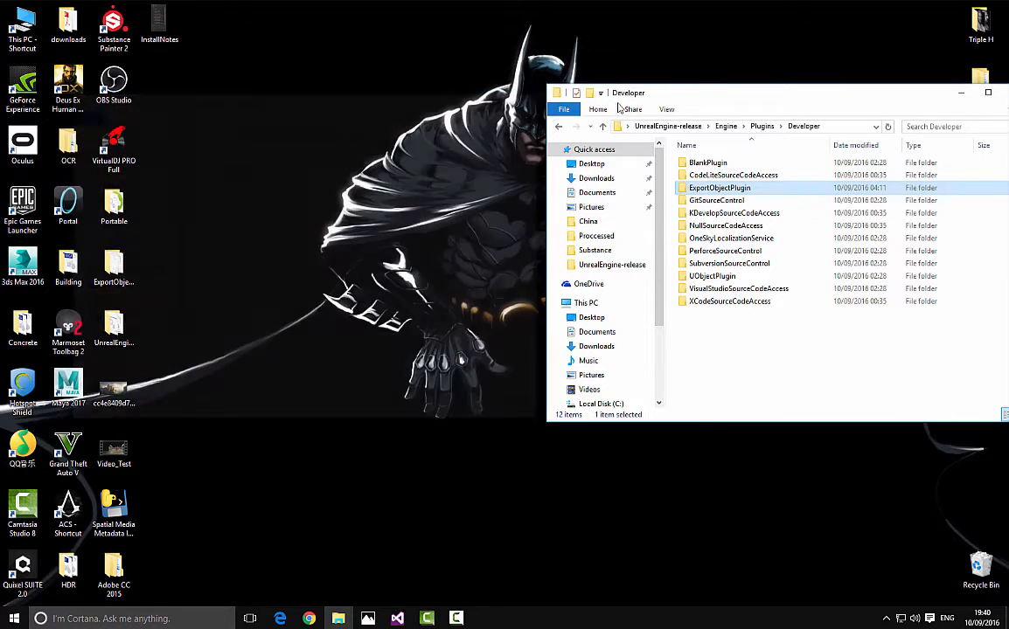
drag(712, 104, 388, 90)
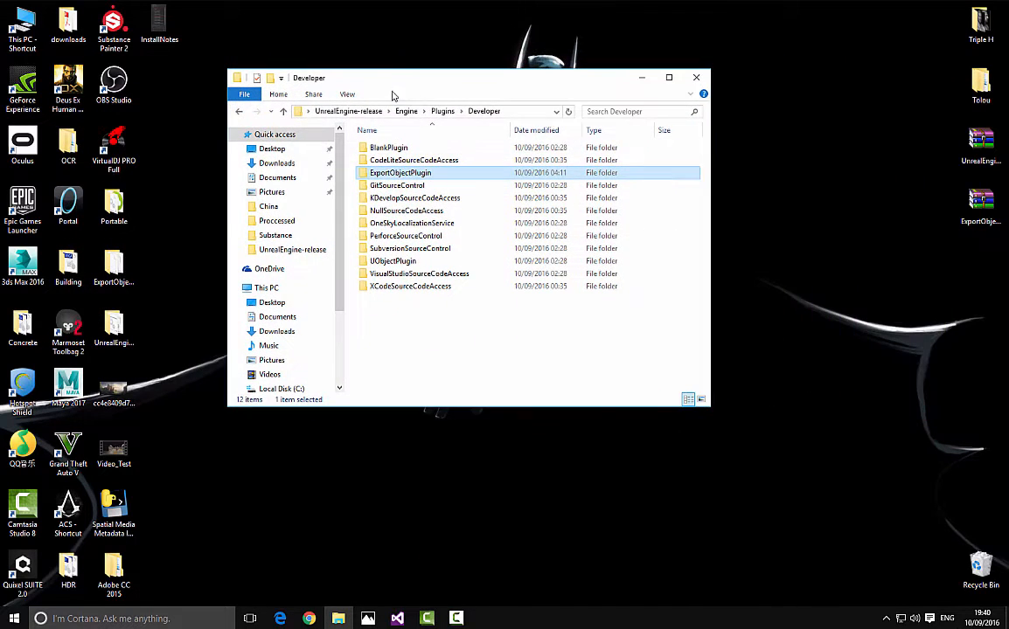
click(405, 112)
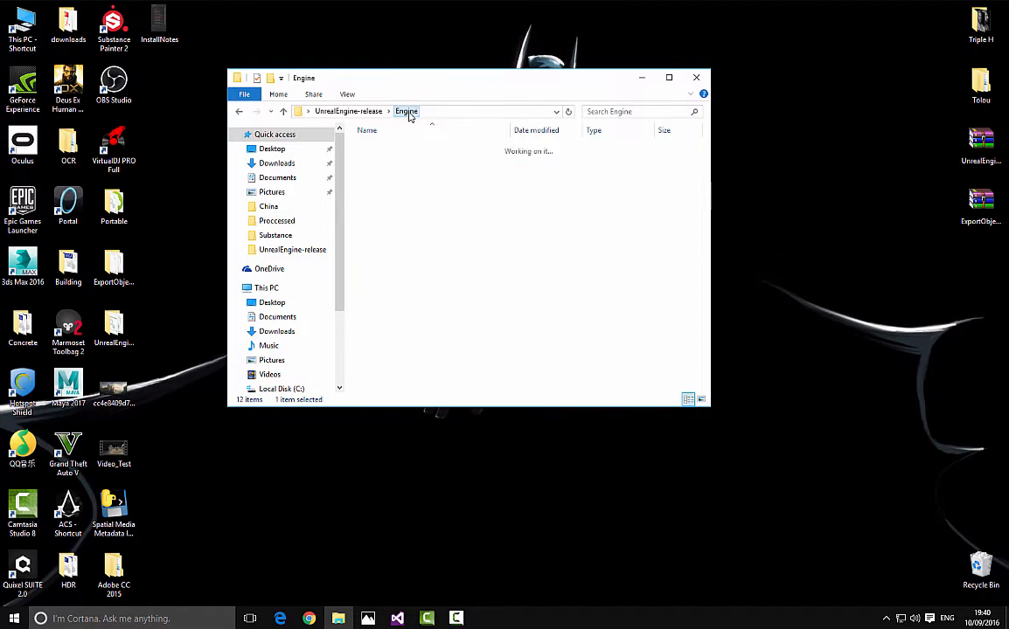
click(367, 112)
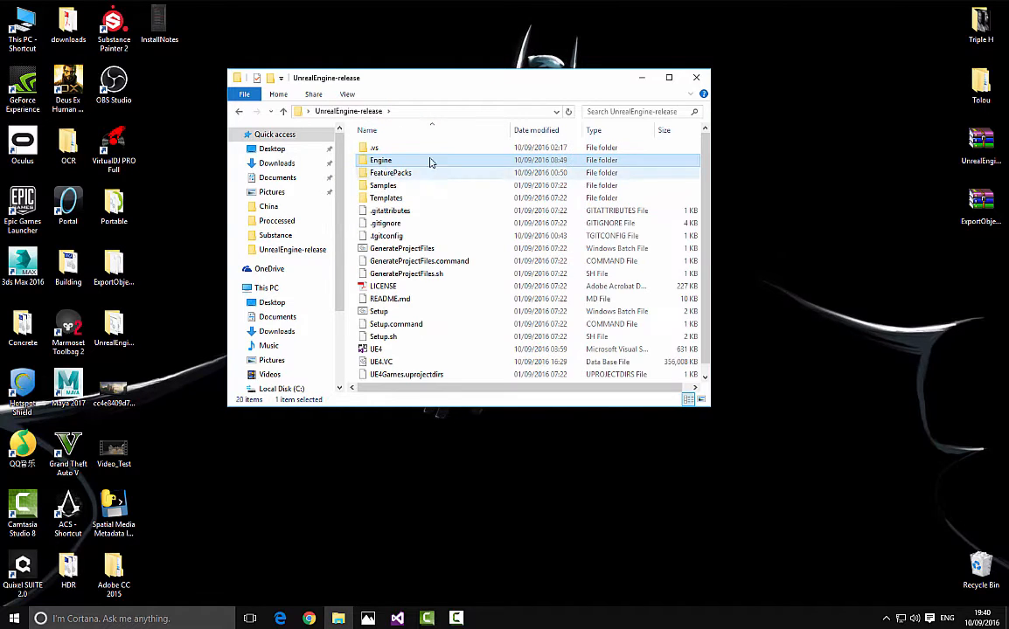
- Look over the loose files in UnrealEngine-release and single out the GenerateProjectFiles batch file
scroll(430, 175, down, 1)
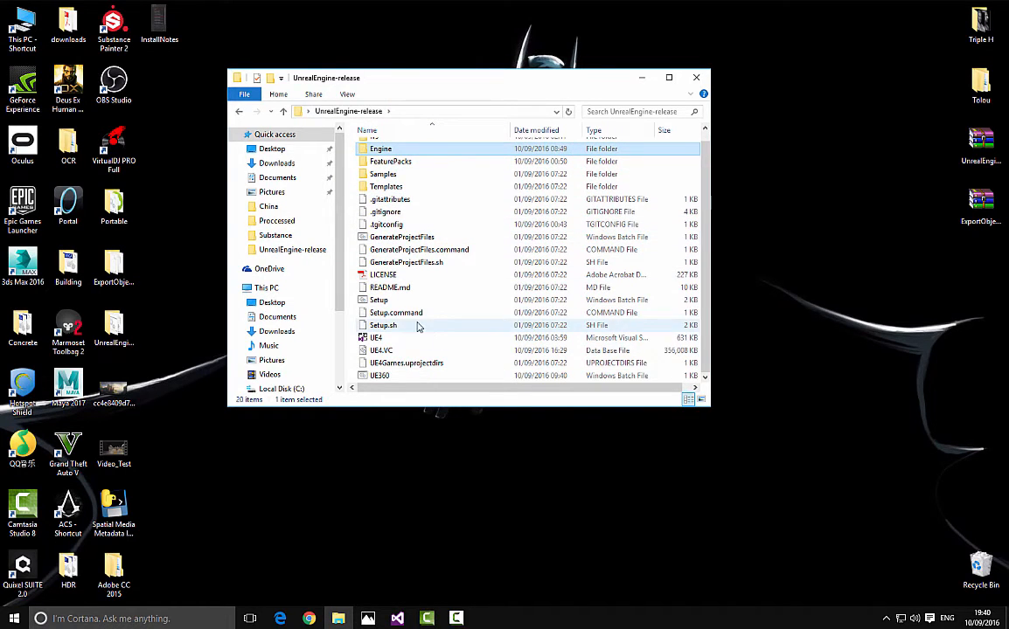
click(415, 238)
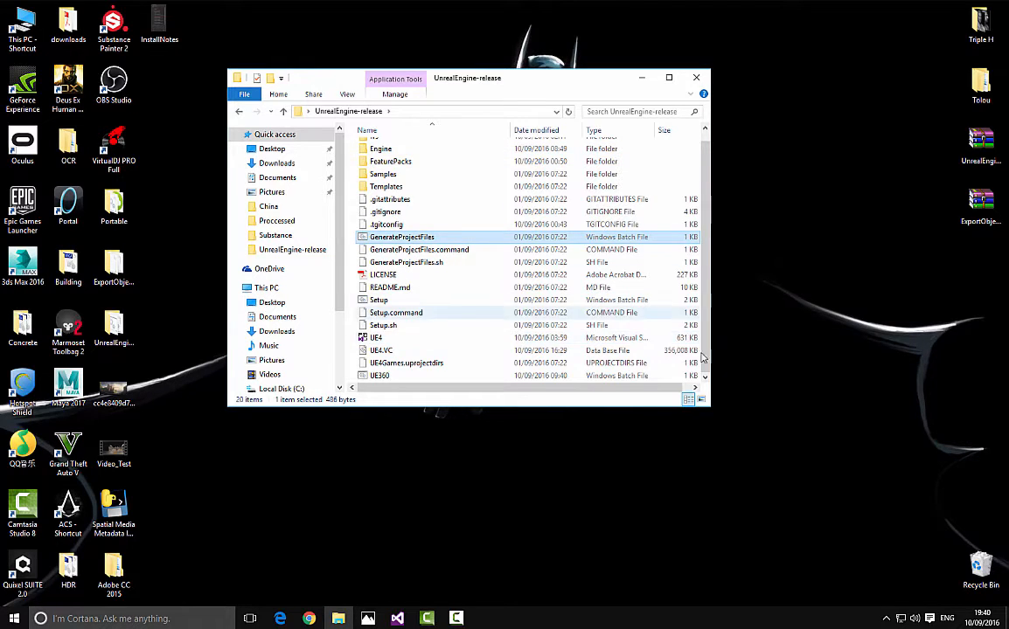
click(447, 376)
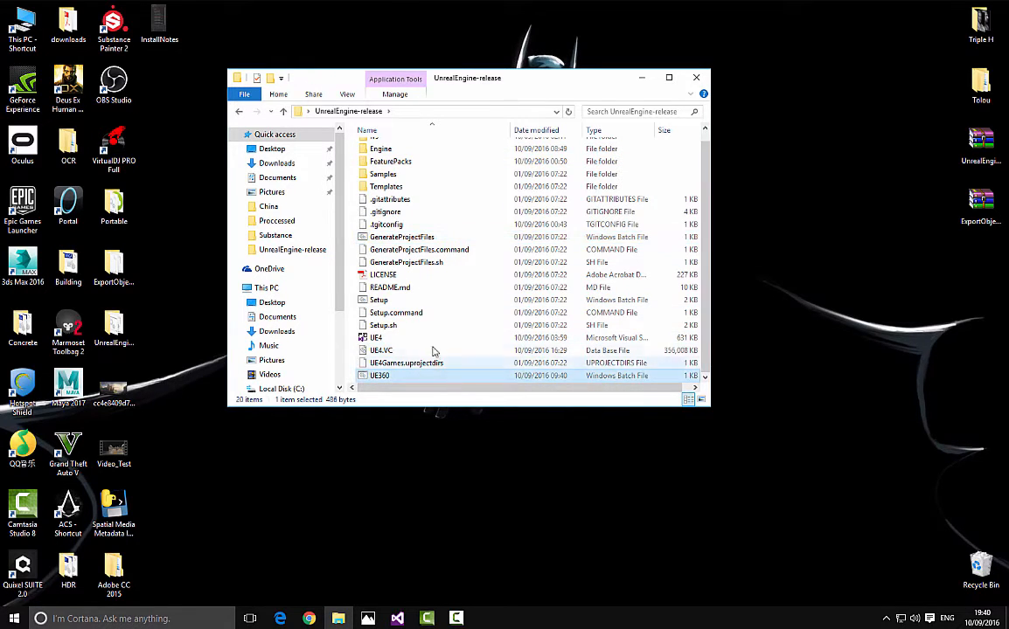
shift+click(409, 201)
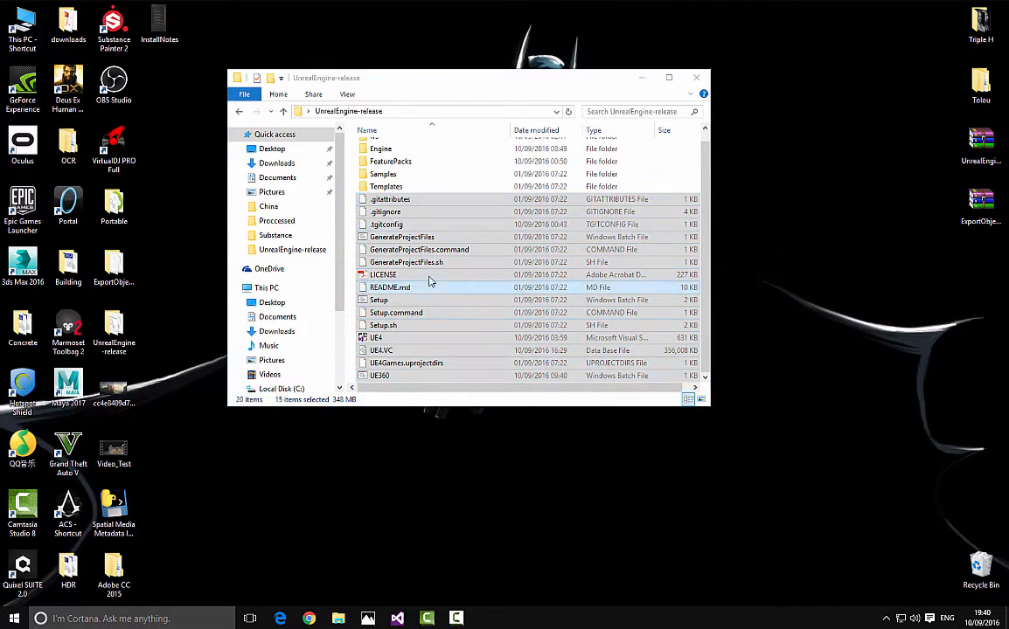
click(431, 237)
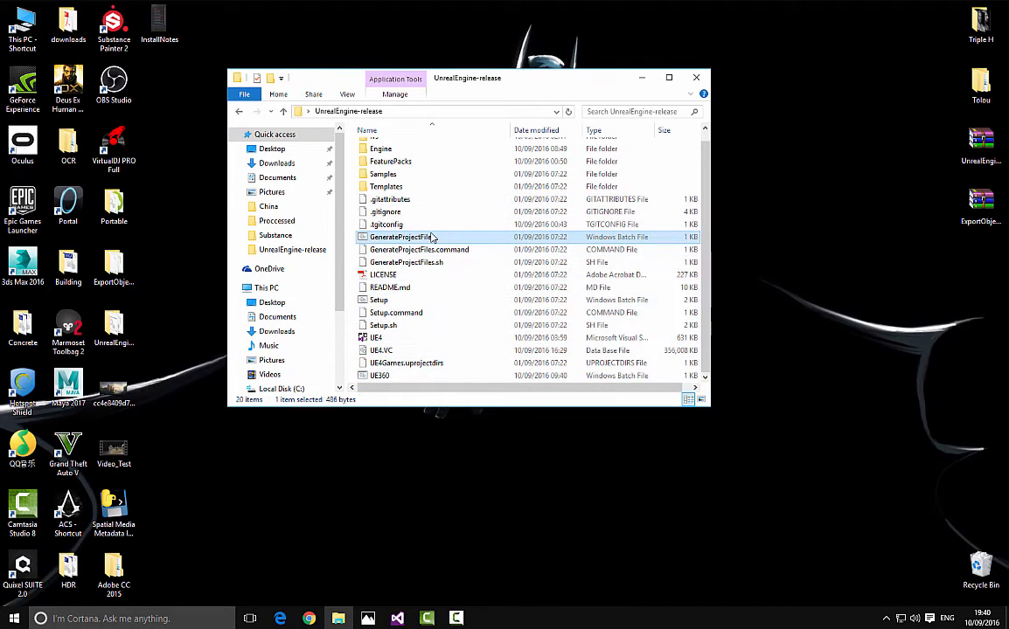
- Go from the UE4 solution file to Visual Studio and bring up the dialog for opening a project or solution
click(378, 339)
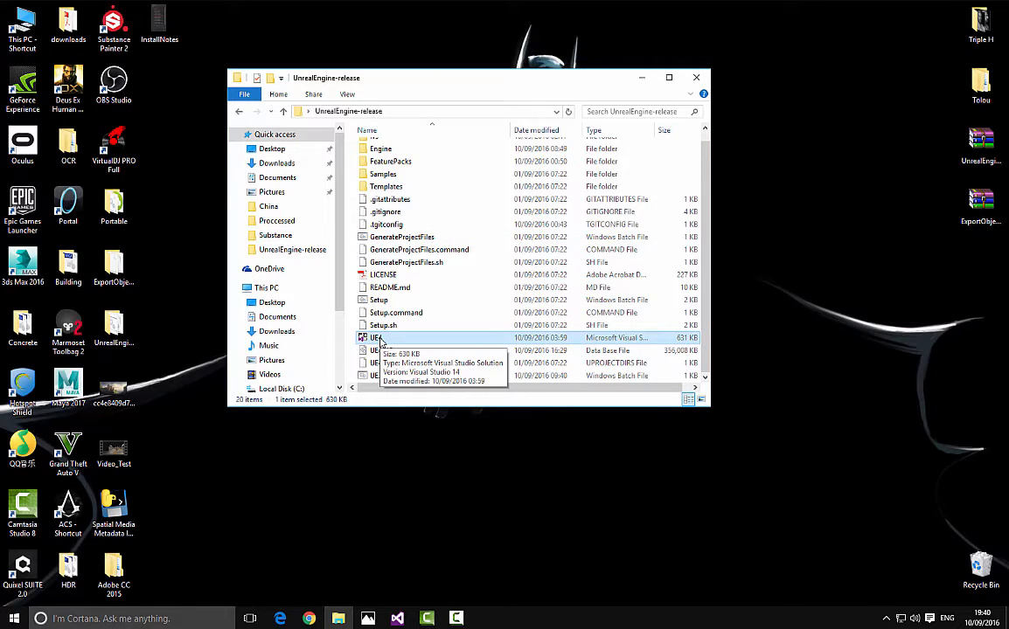
double_click(377, 339)
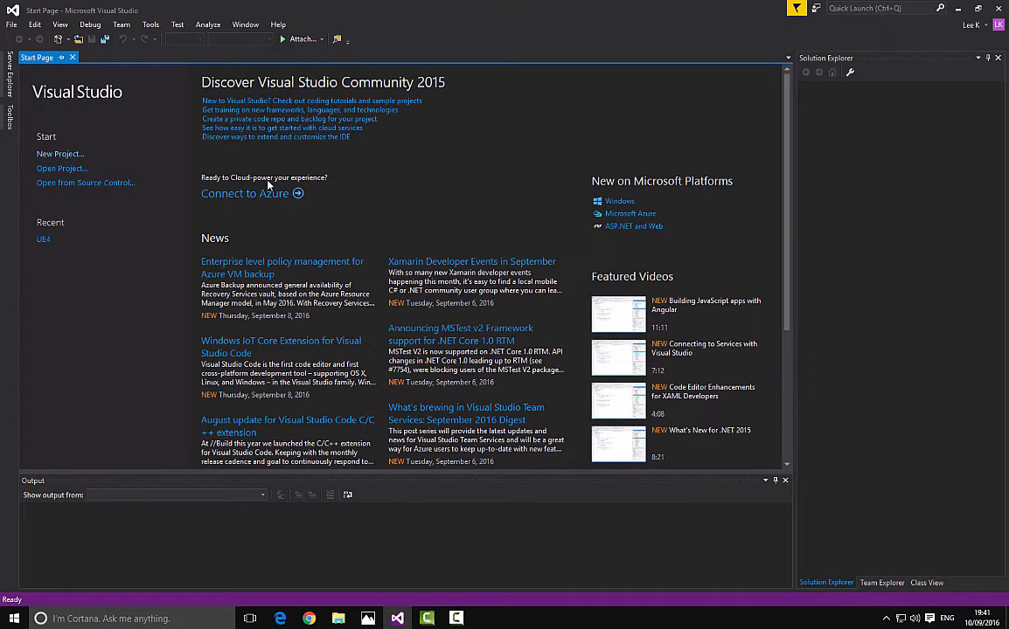
click(11, 24)
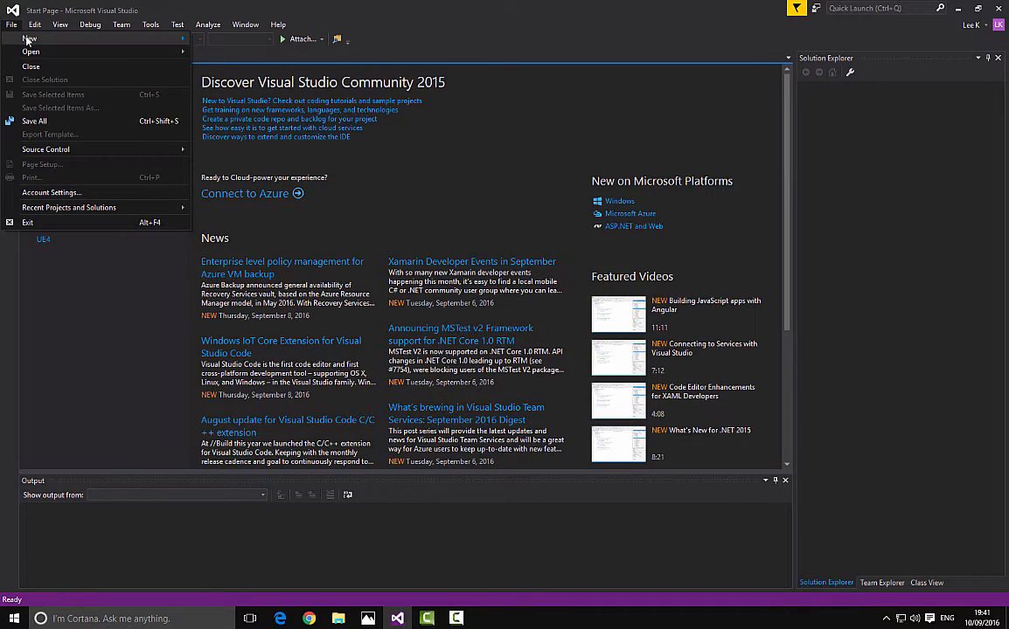
mouse_move(29, 41)
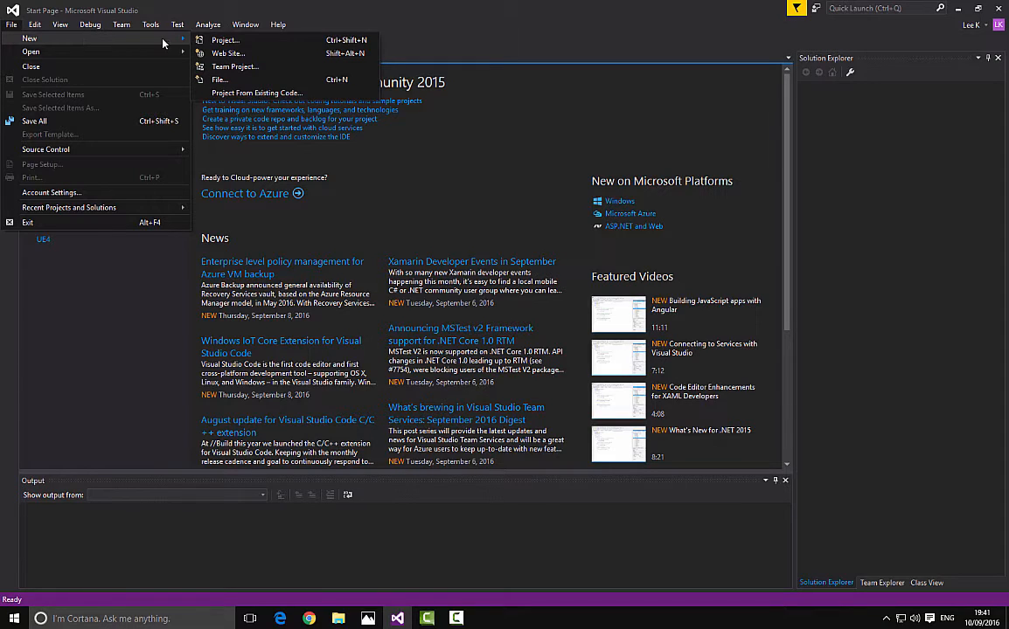
mouse_move(105, 51)
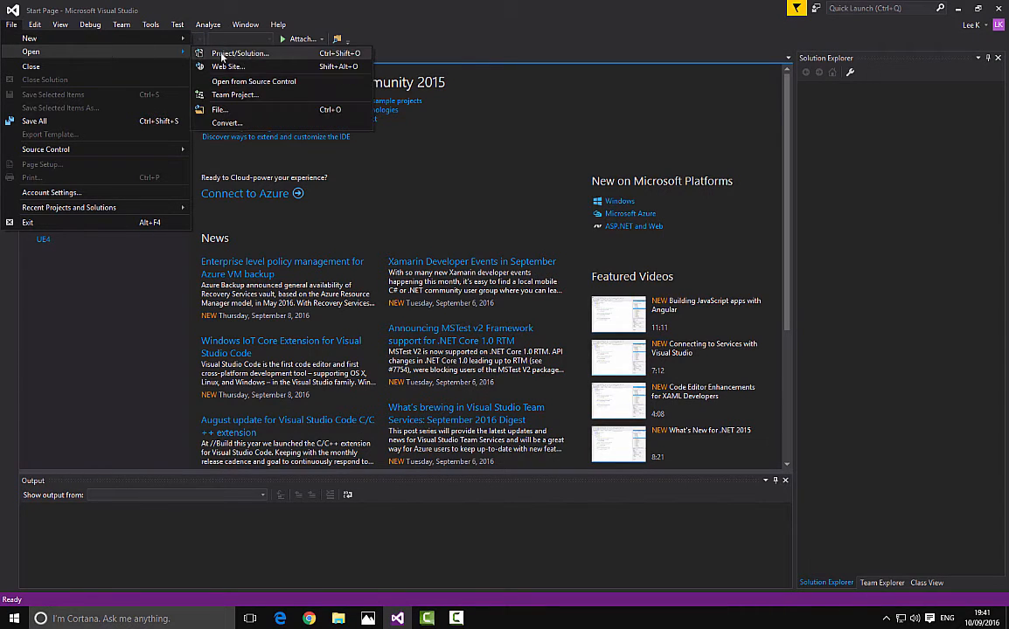
click(260, 54)
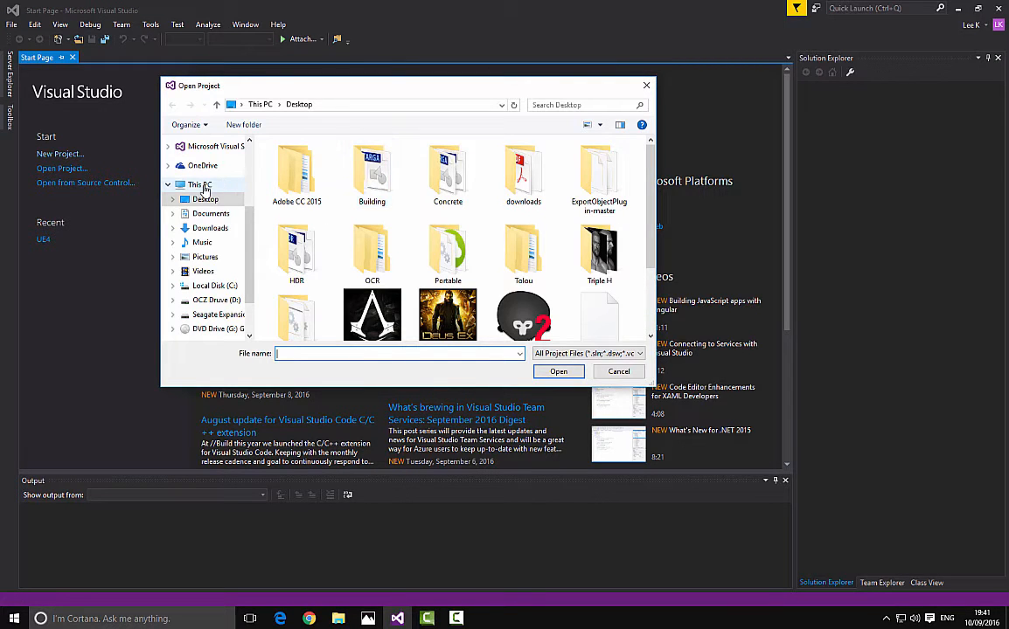
- Open the UE4 solution from the UnrealEngine-release folder on the desktop and select the UE4 project under Engine
click(200, 184)
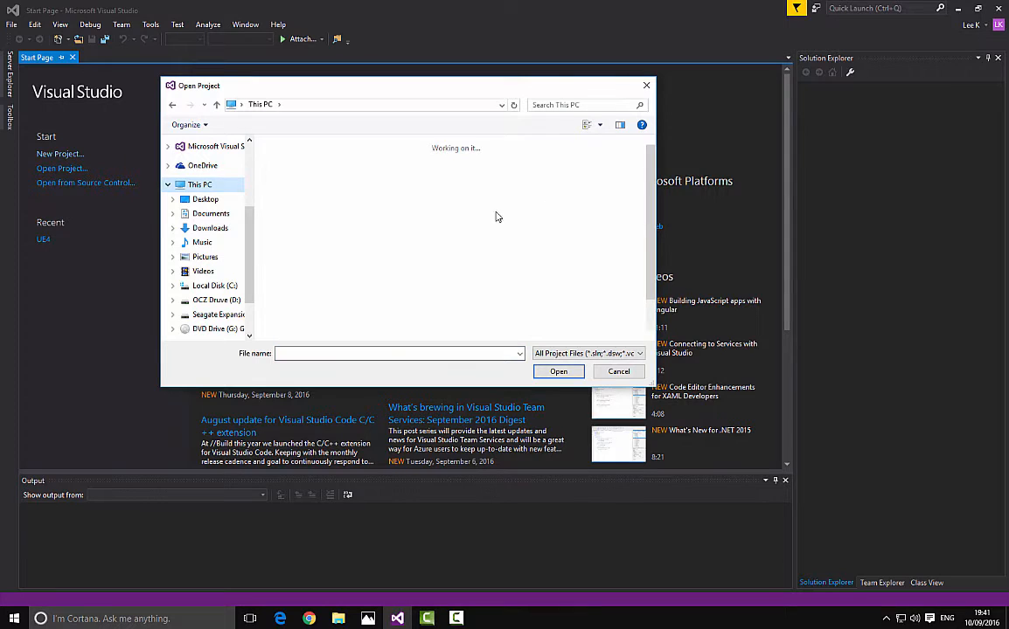
scroll(283, 232, down, 1)
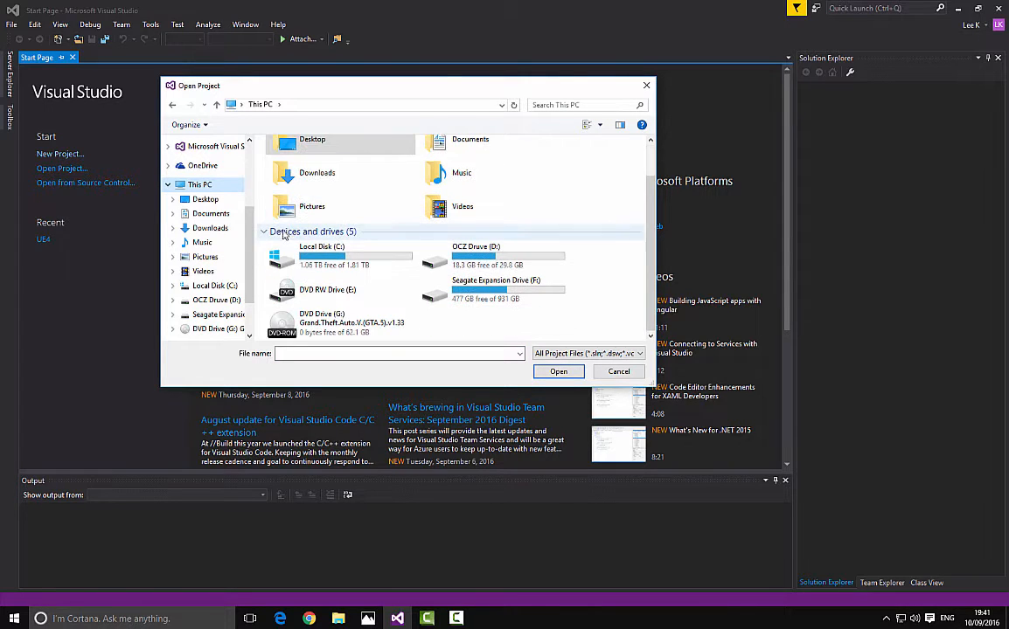
click(200, 200)
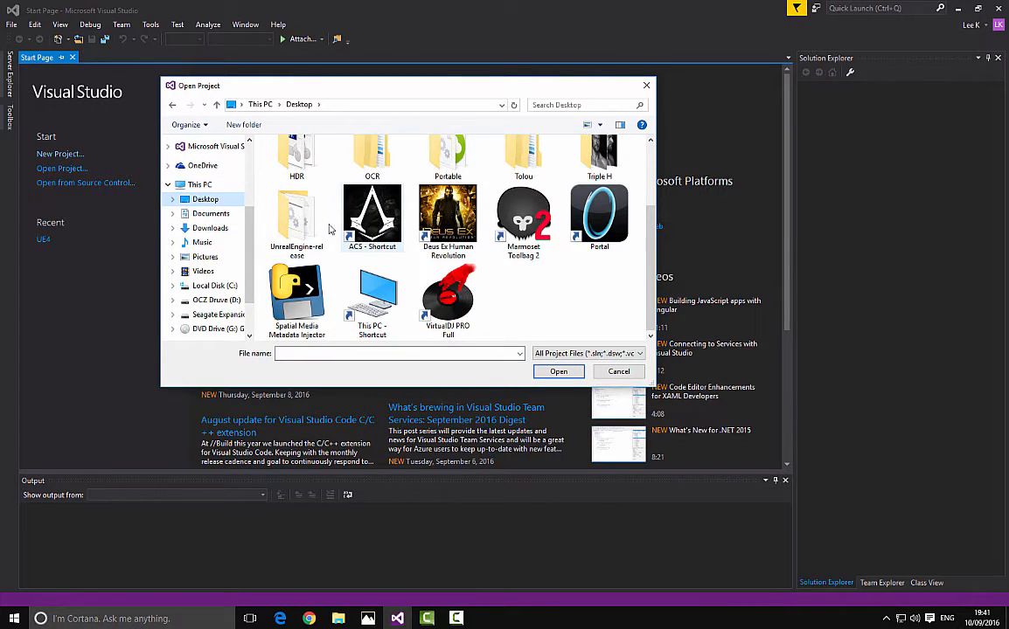
scroll(330, 229, up, 1)
scroll(348, 221, up, 3)
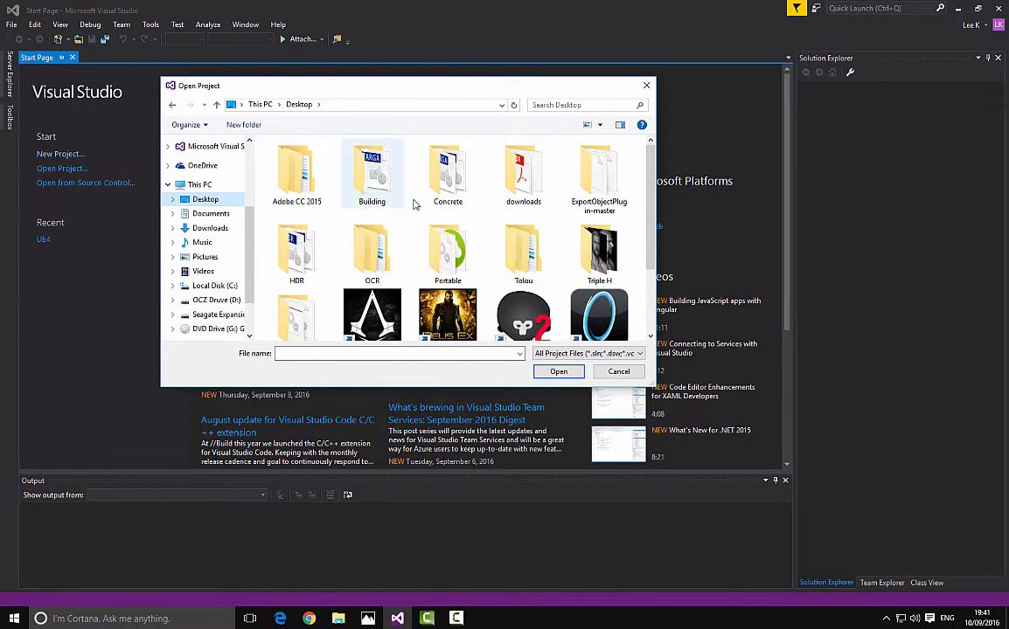
scroll(376, 210, down, 3)
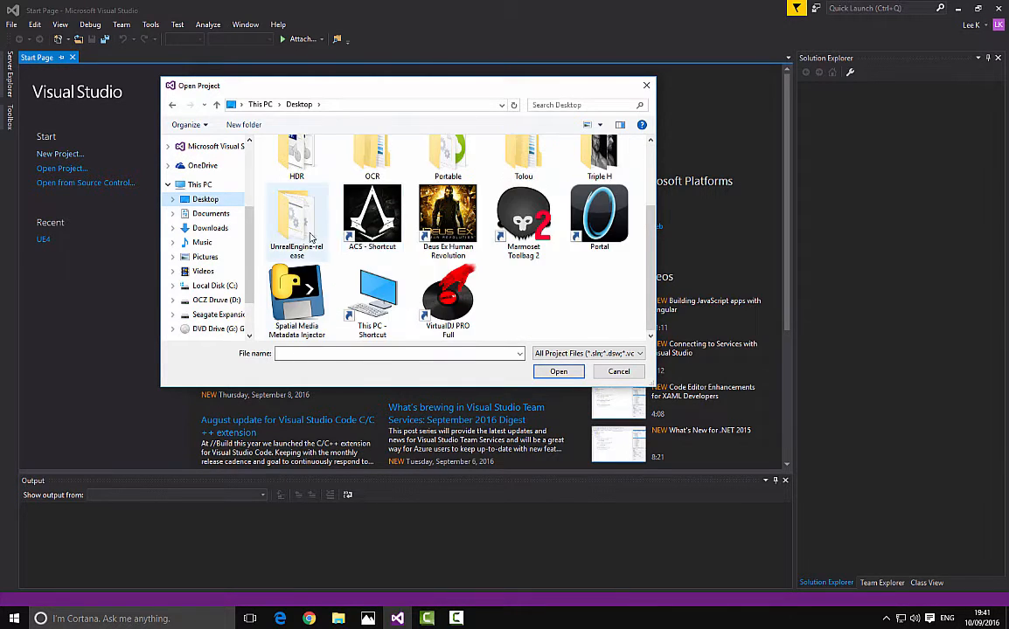
double_click(316, 215)
click(291, 225)
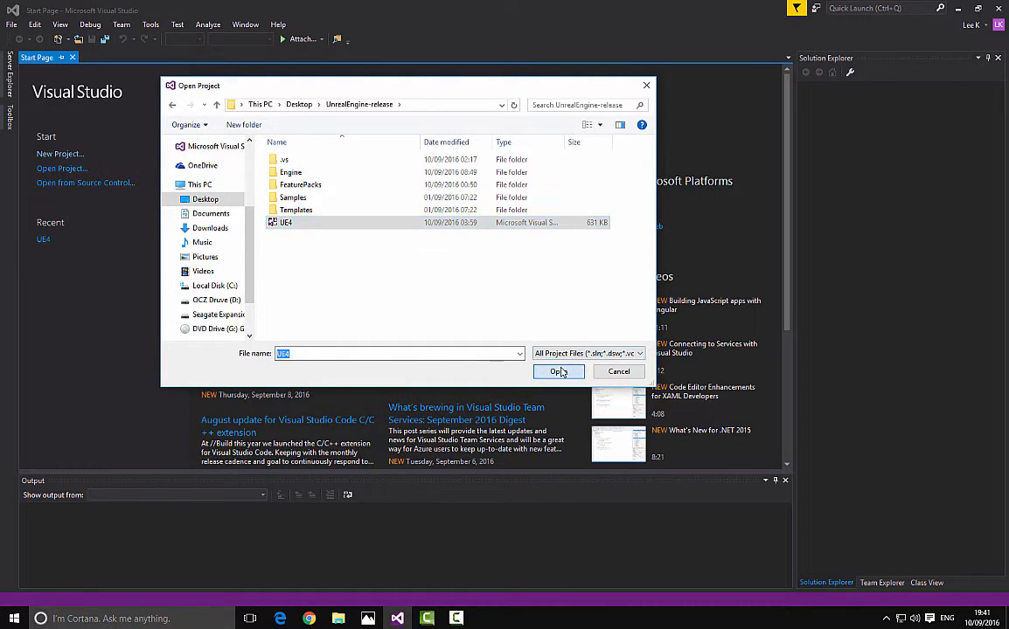
key(Return)
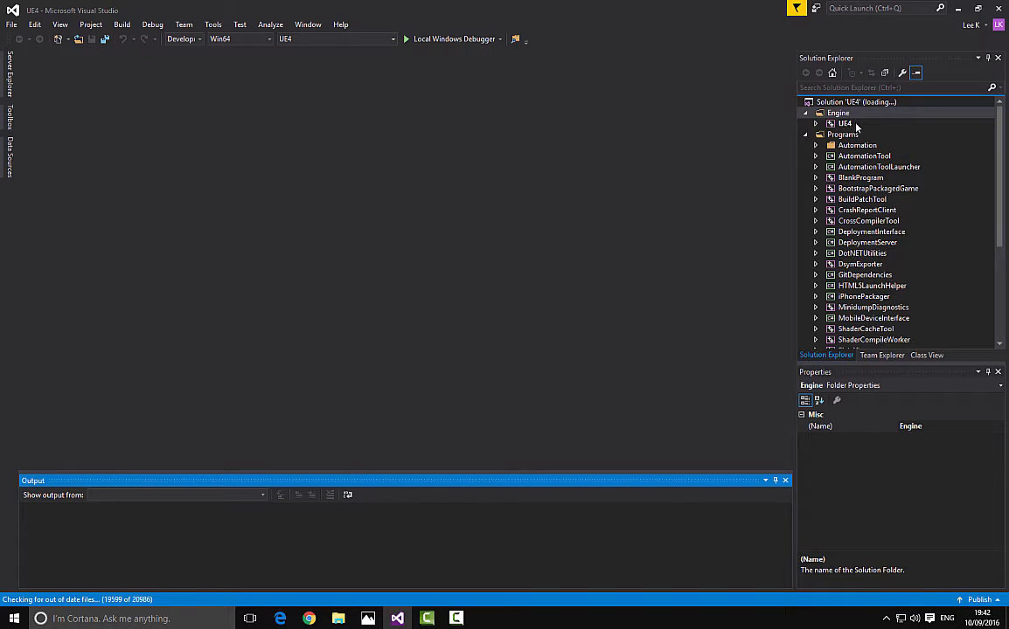
click(844, 124)
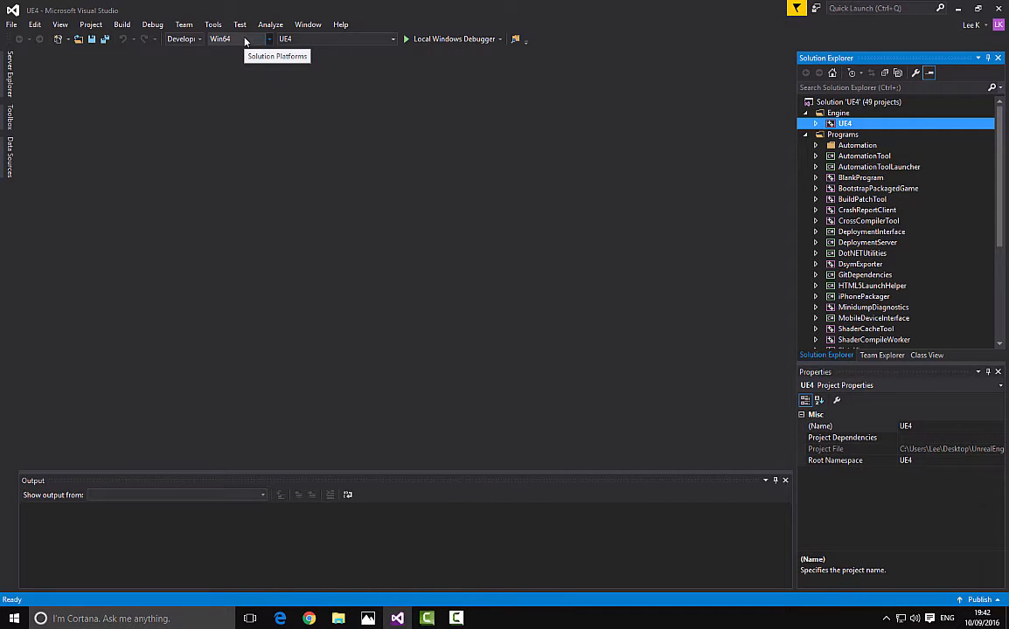
- Show the build commands available for the UE4 project in the solution and dismiss them
right_click(857, 127)
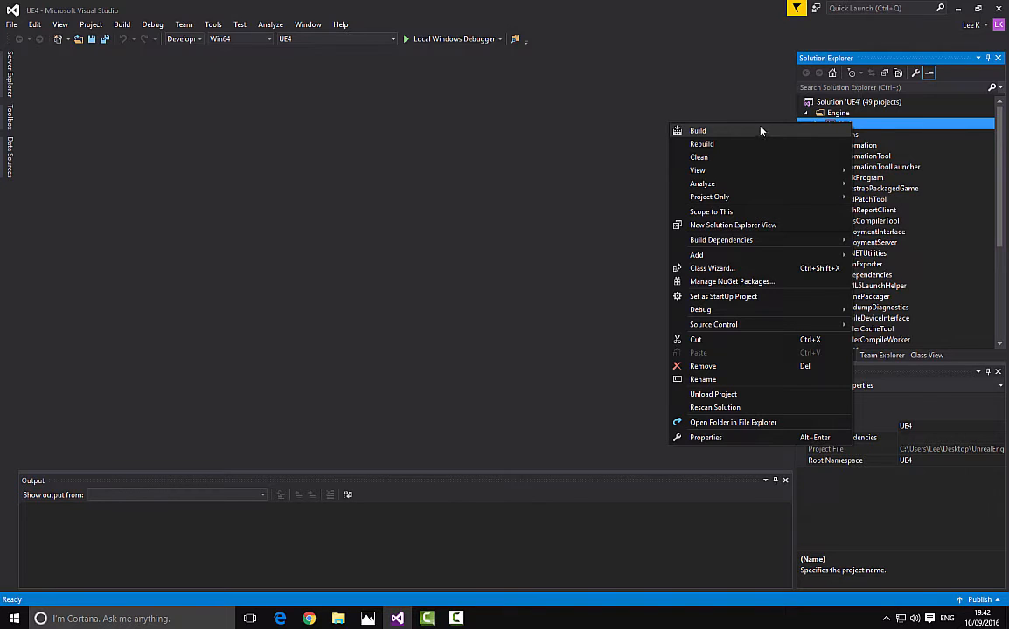
click(497, 155)
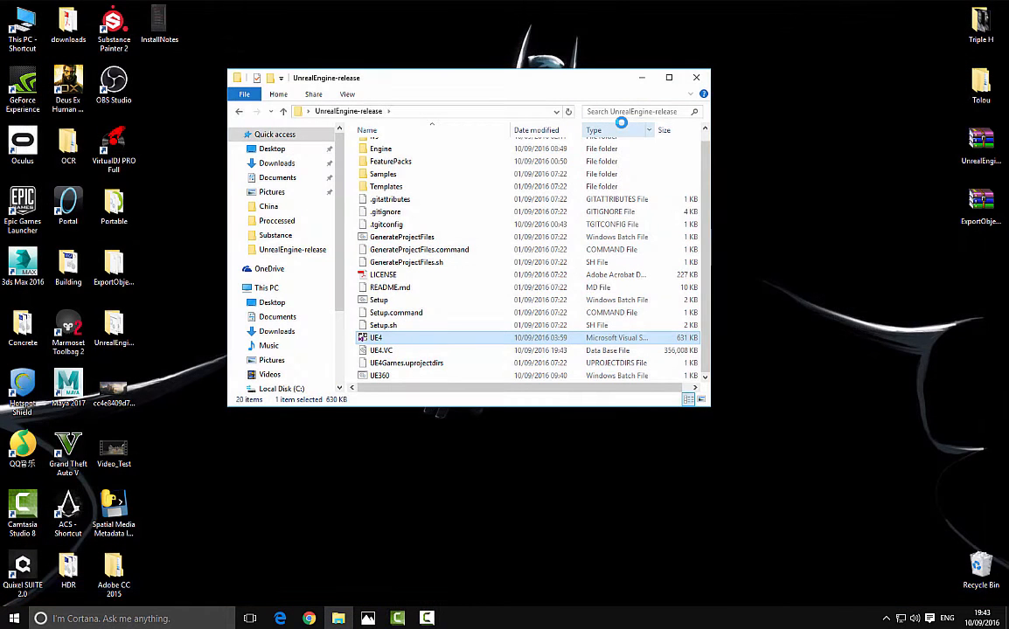
- Copy the StereoscopicRender folder from PutThisInYourContentFolder in the desktop's ExportObjectPlugin-master folder, and close that folder's window
mouse_move(457, 83)
mouse_down()
mouse_move(428, 69)
mouse_move(491, 64)
mouse_move(463, 63)
mouse_up()
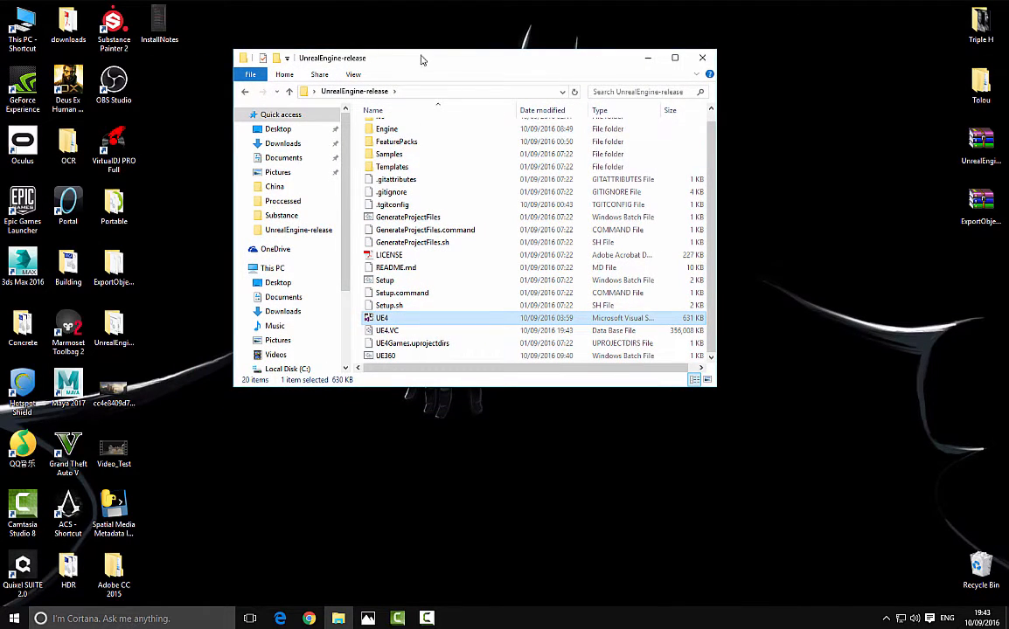
drag(439, 63, 567, 56)
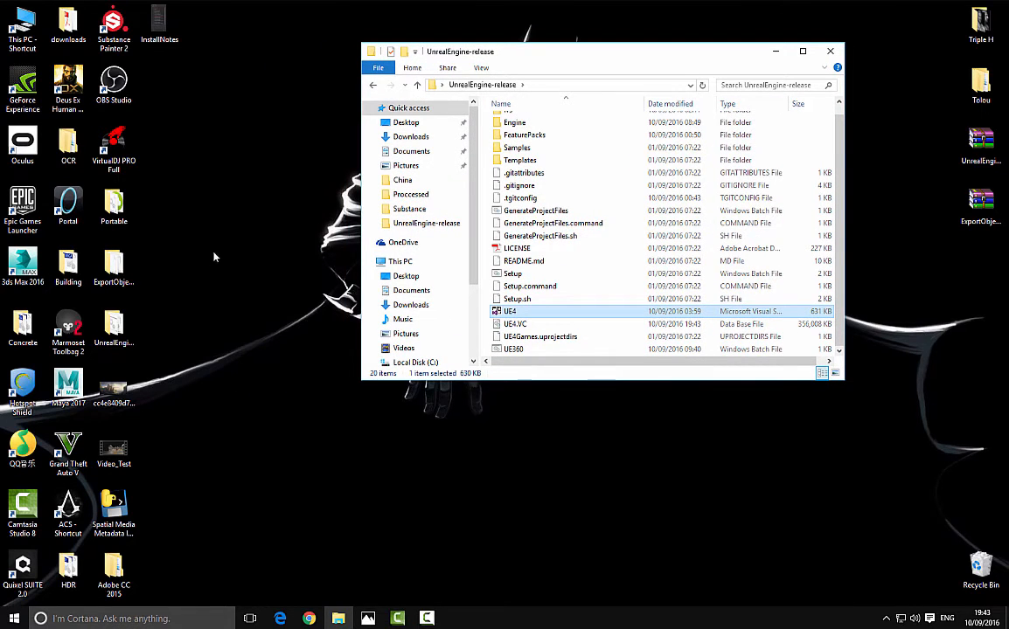
double_click(108, 275)
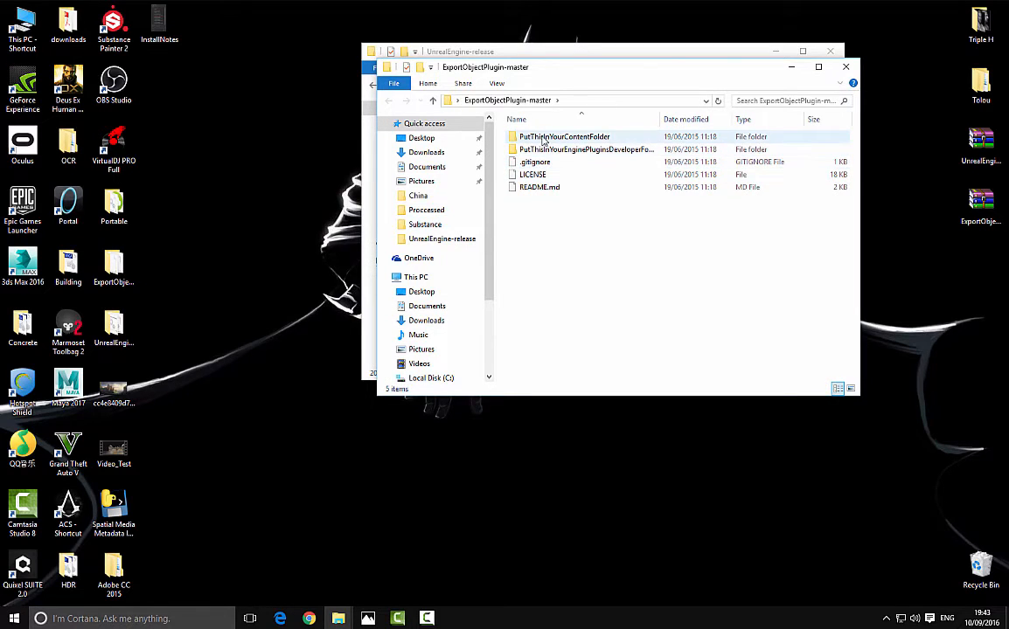
double_click(543, 138)
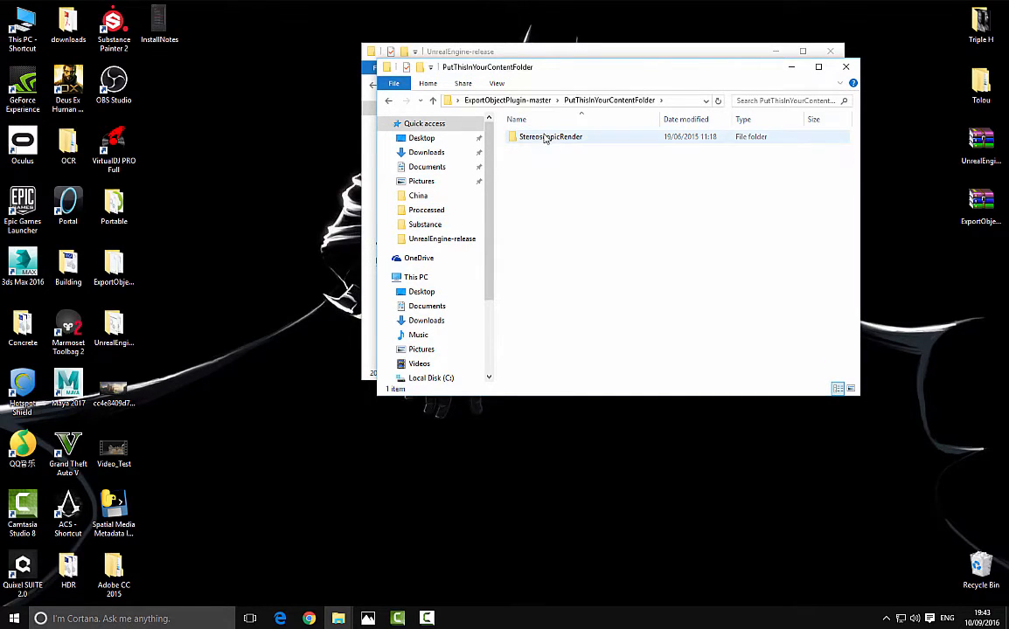
click(545, 138)
right_click(544, 138)
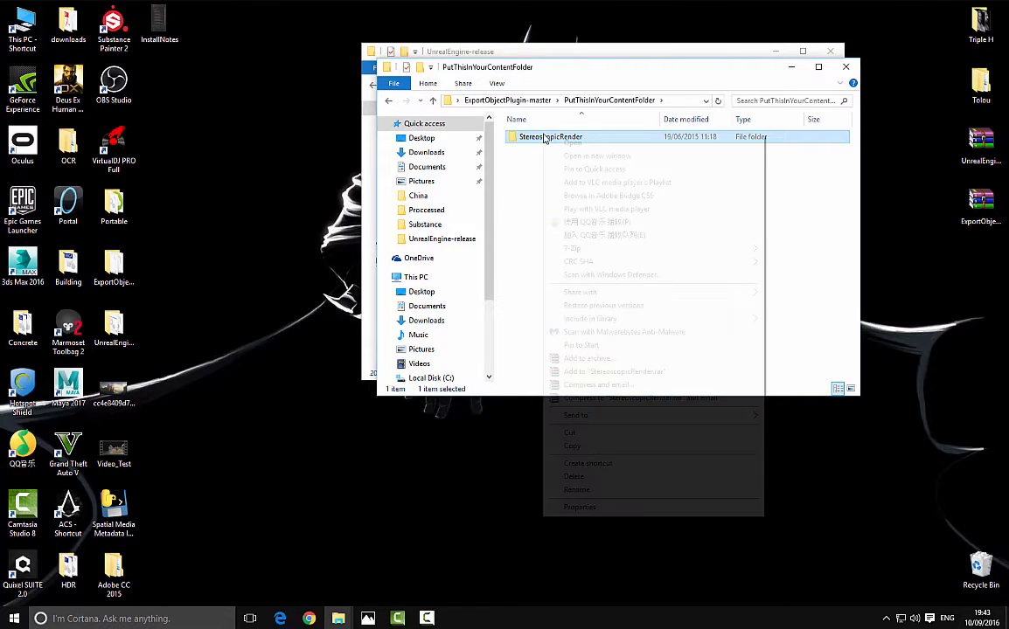
click(571, 447)
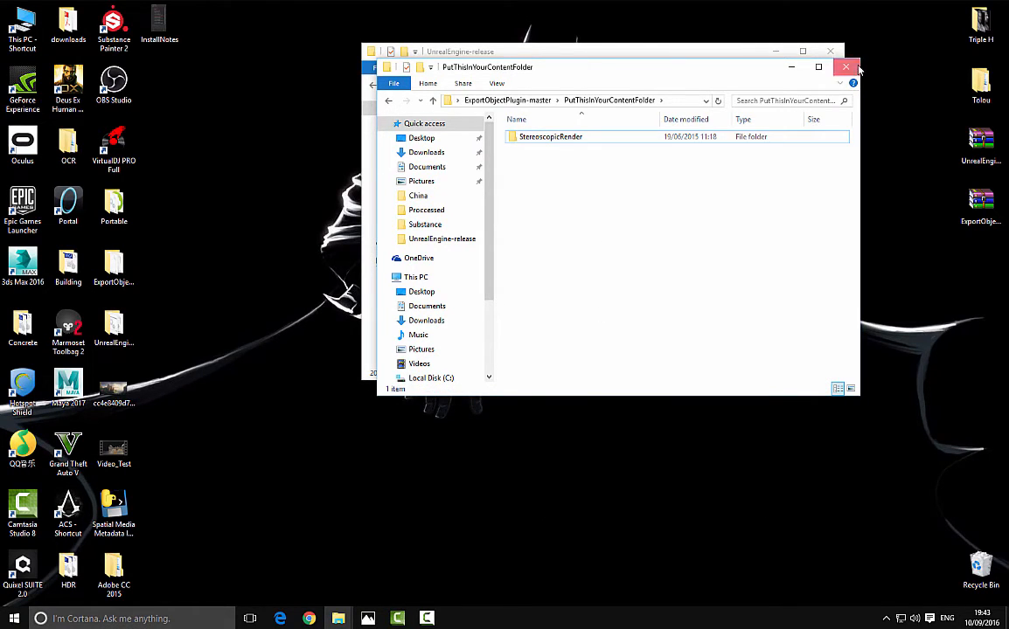
click(854, 69)
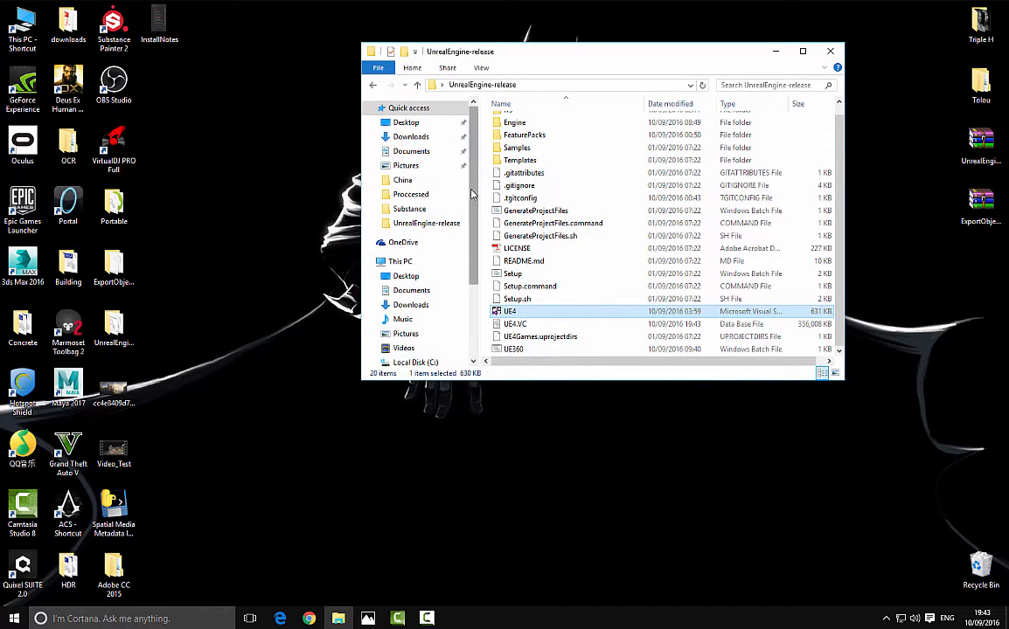
- Look inside the Content folder of the Tolou project under Documents > Unreal Projects, and close the window
scroll(470, 244, down, 2)
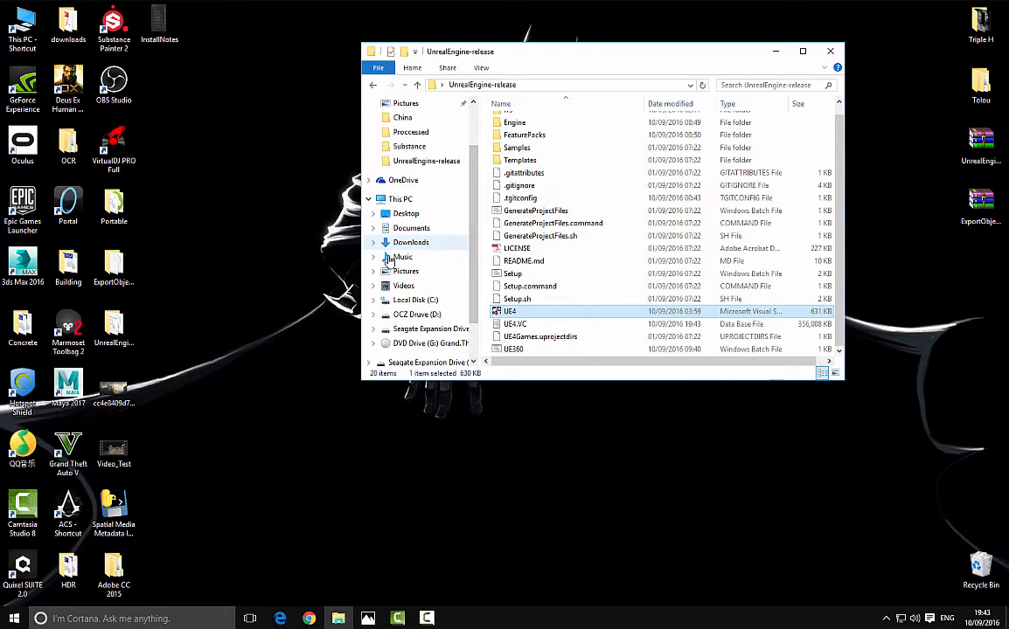
click(417, 229)
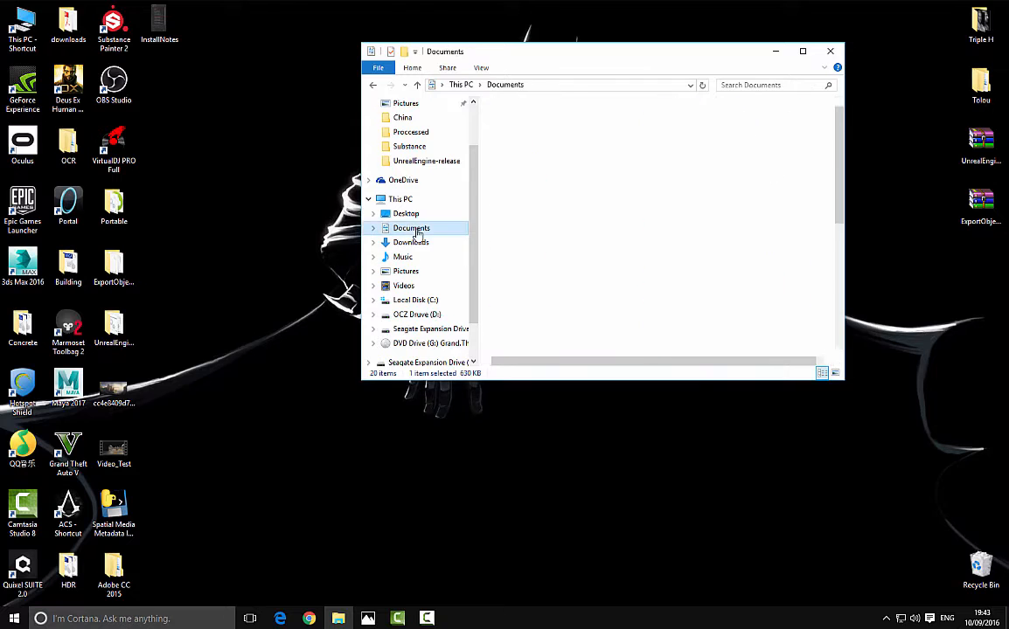
scroll(490, 276, down, 1)
scroll(552, 304, down, 1)
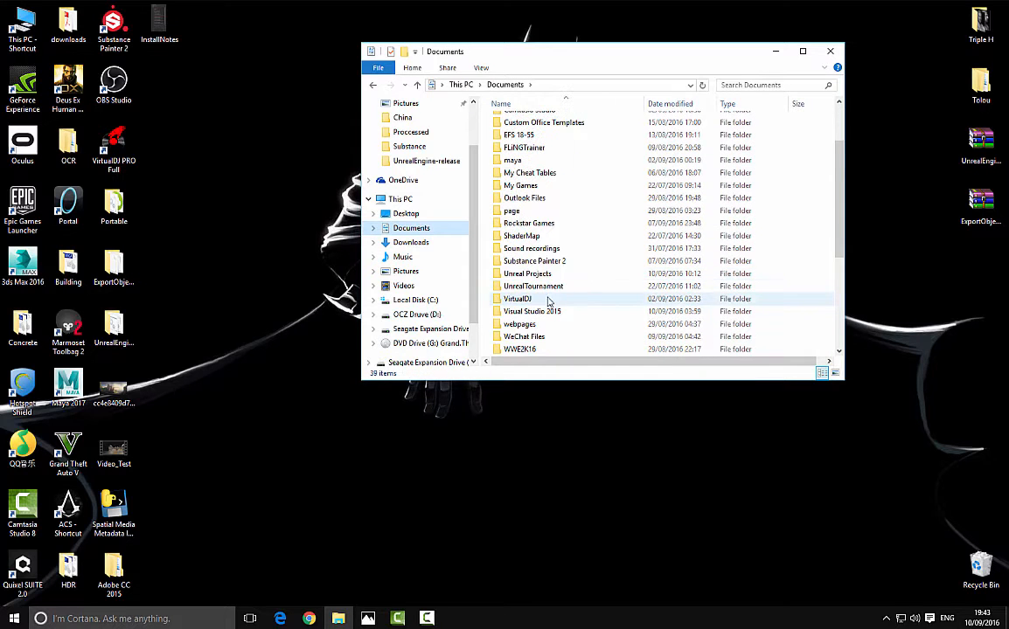
double_click(530, 293)
scroll(559, 254, down, 1)
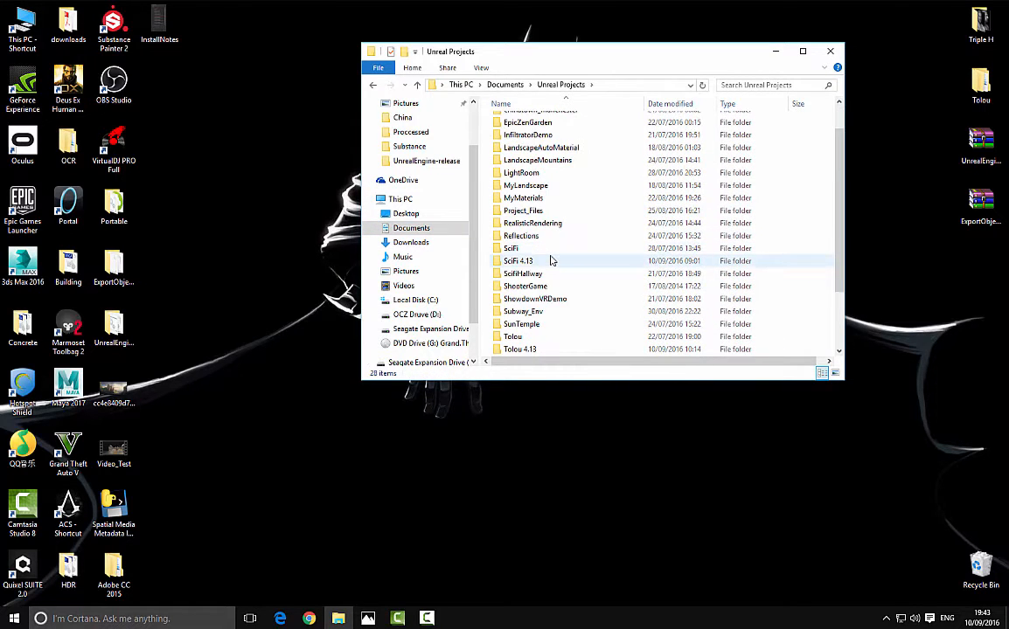
scroll(551, 260, down, 1)
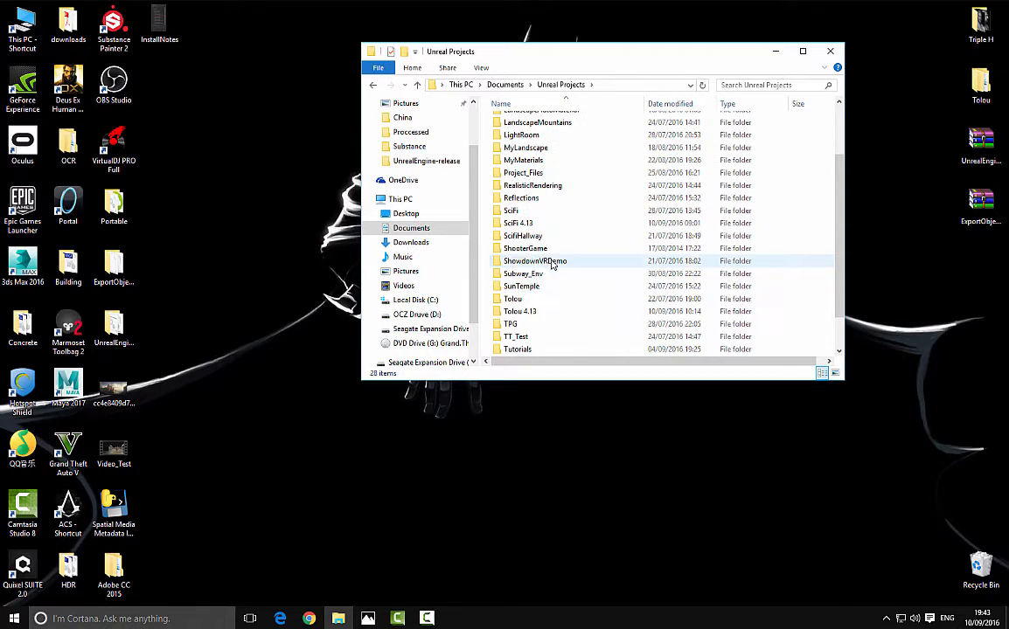
click(517, 300)
double_click(520, 301)
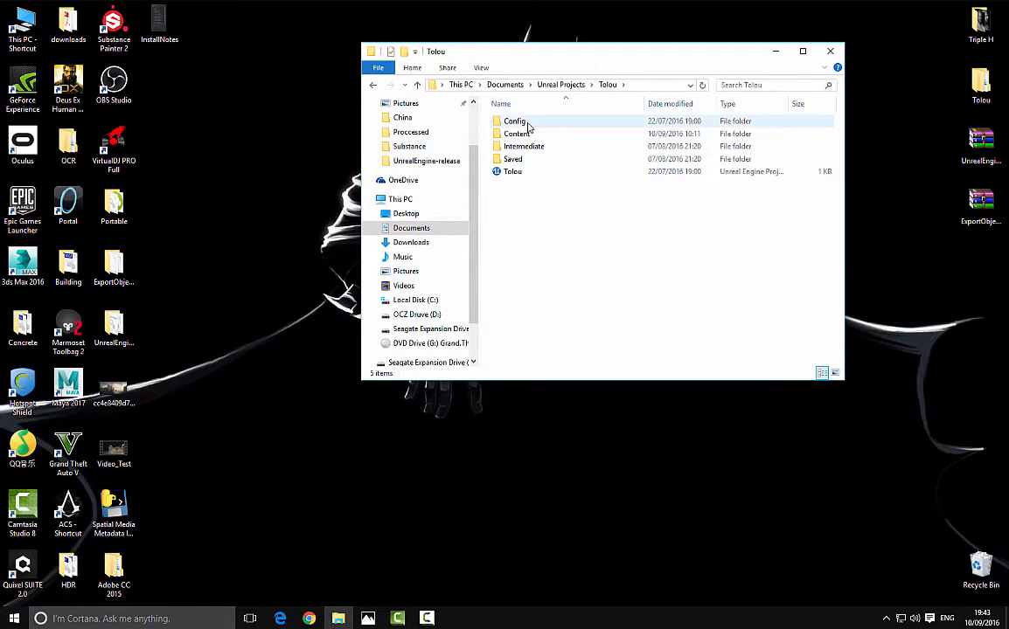
double_click(517, 137)
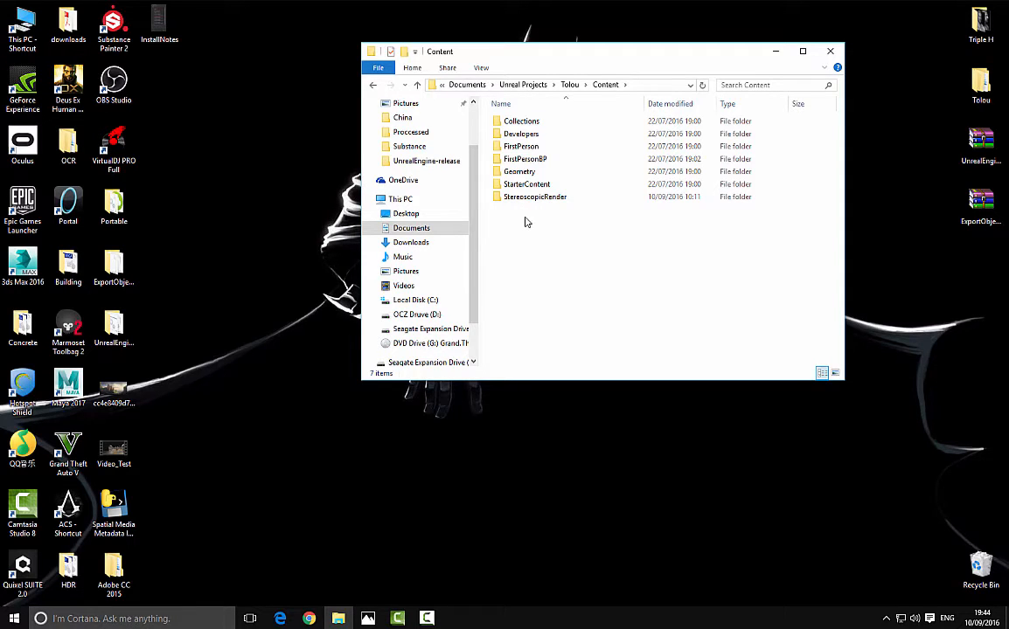
click(830, 53)
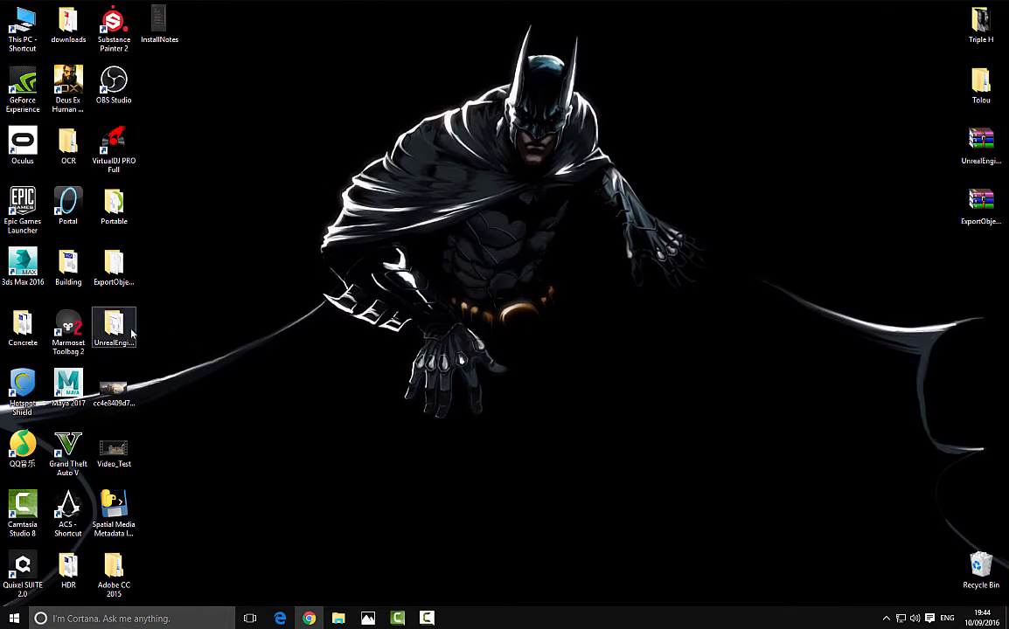
- Launch the UE4Editor application from Engine > Binaries > Win64 inside the desktop's UnrealEngine-release folder
double_click(129, 325)
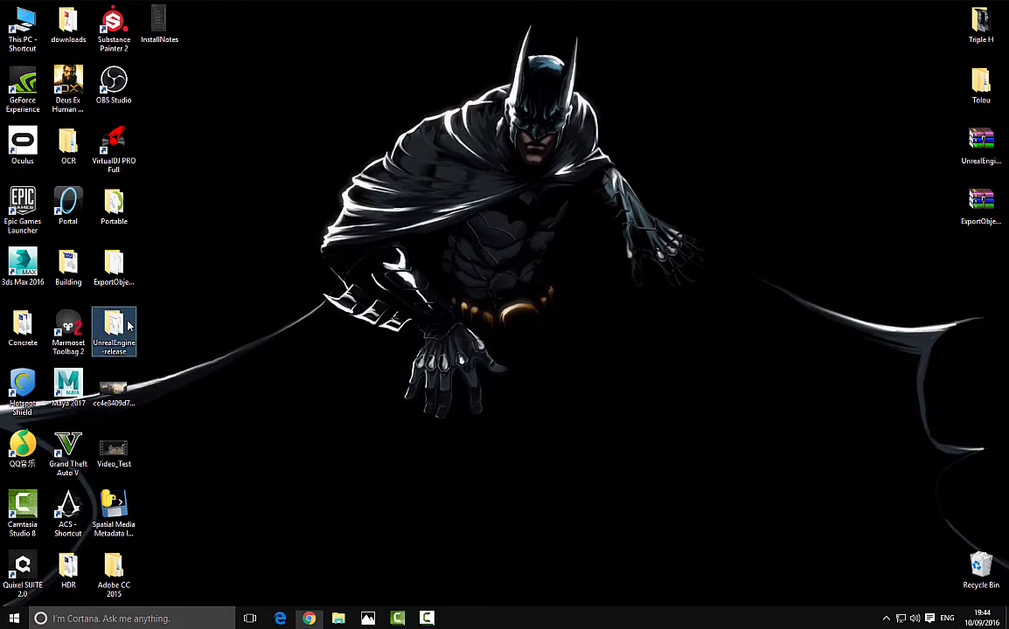
drag(601, 62, 531, 87)
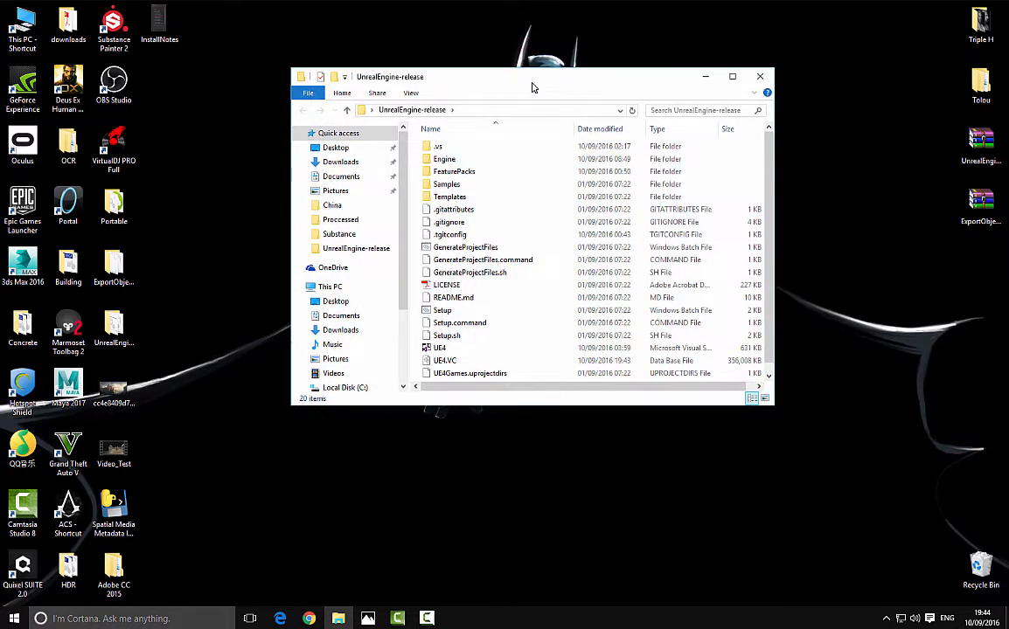
click(443, 161)
double_click(443, 161)
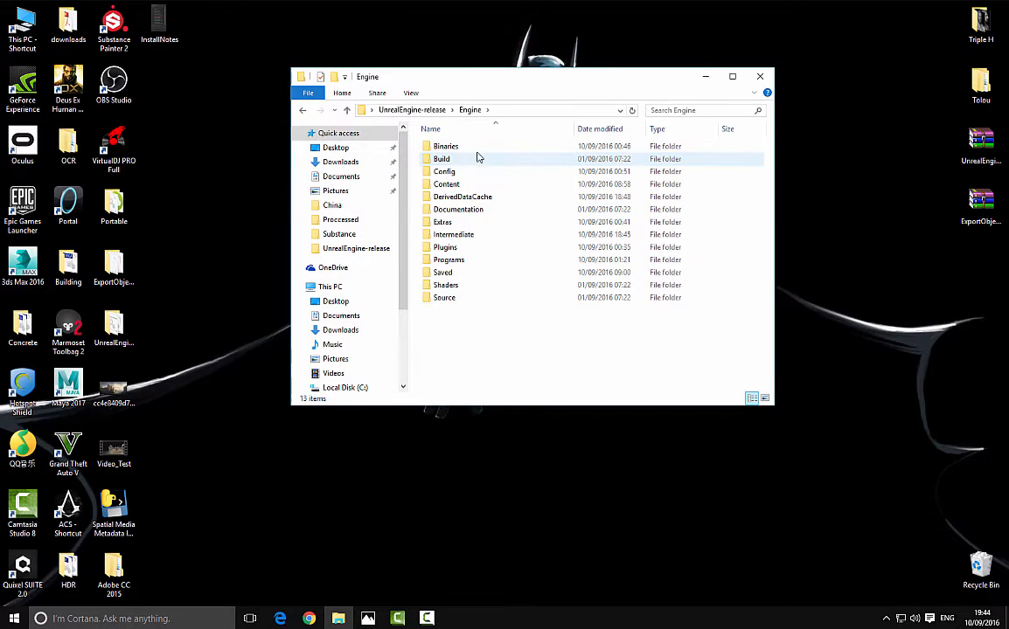
double_click(463, 150)
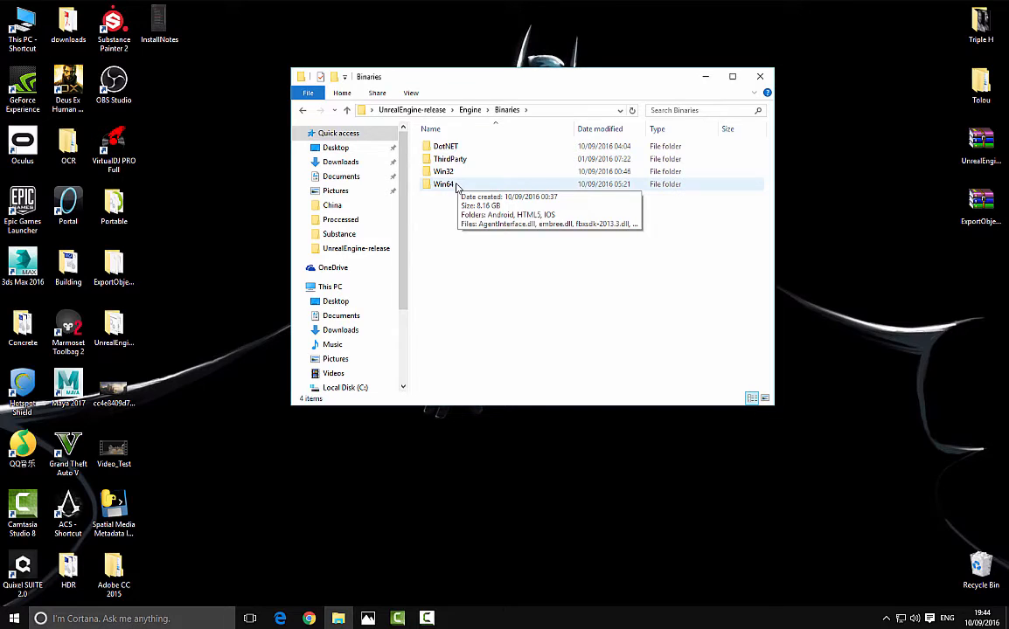
double_click(456, 186)
scroll(478, 278, down, 8)
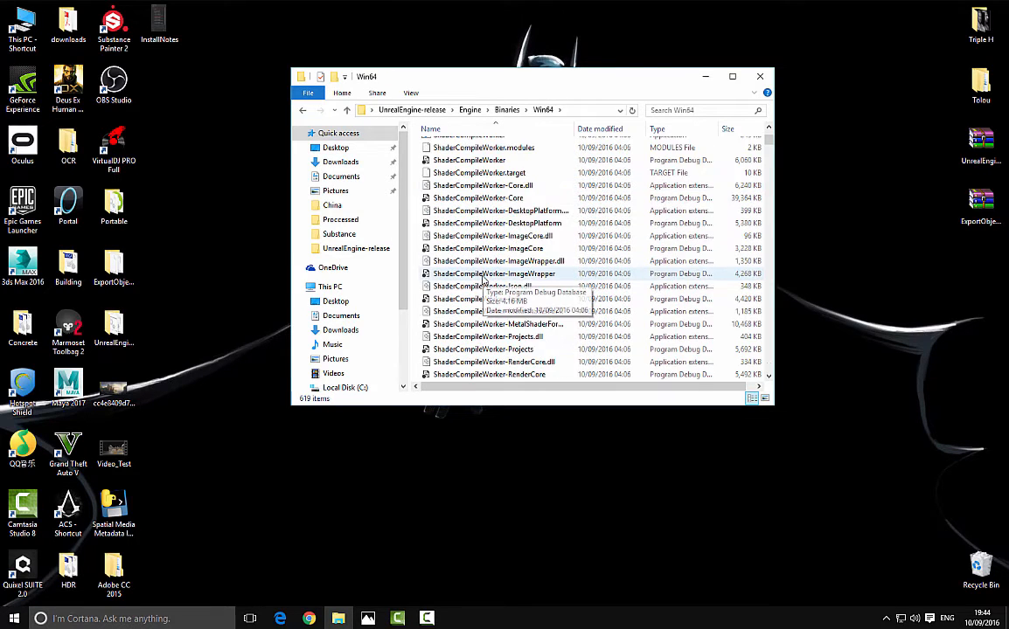
scroll(478, 277, down, 10)
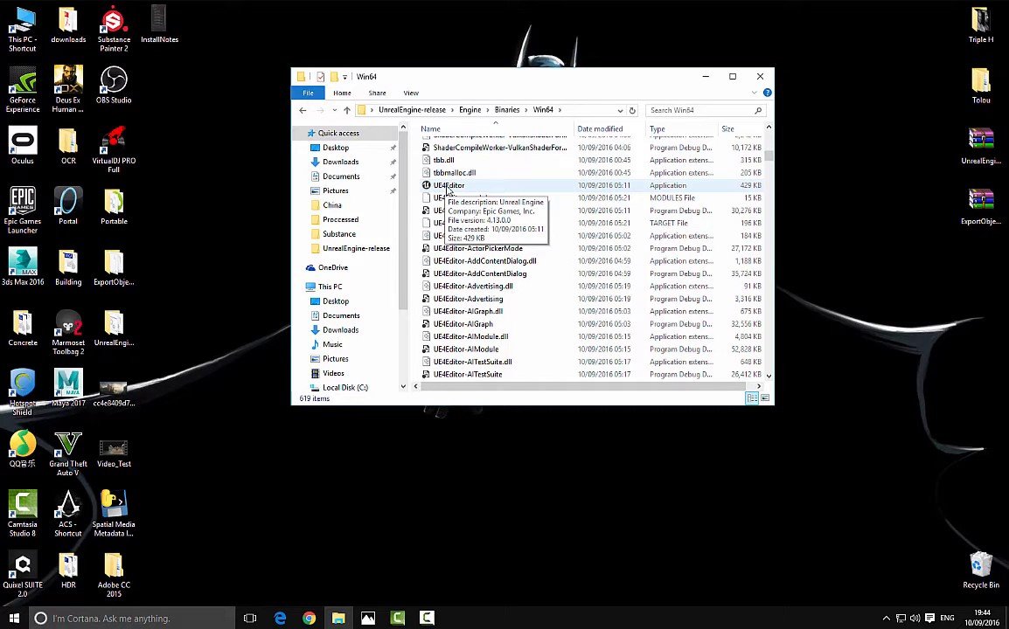
double_click(449, 187)
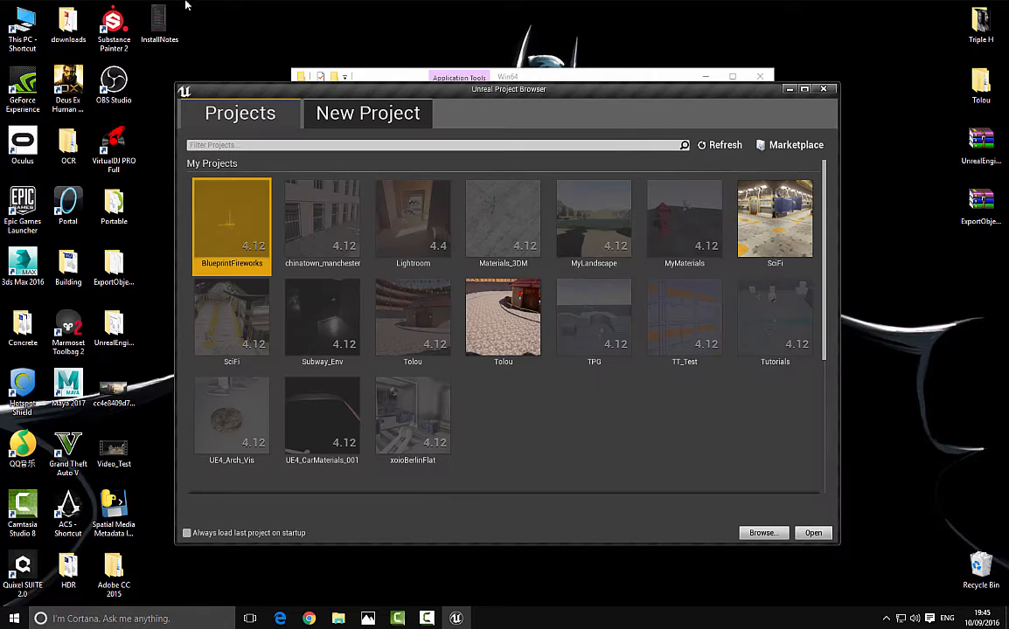
- Open the Tolou project stored in the Tolou 4.13 folder from the Unreal Project Browser
drag(599, 90, 584, 61)
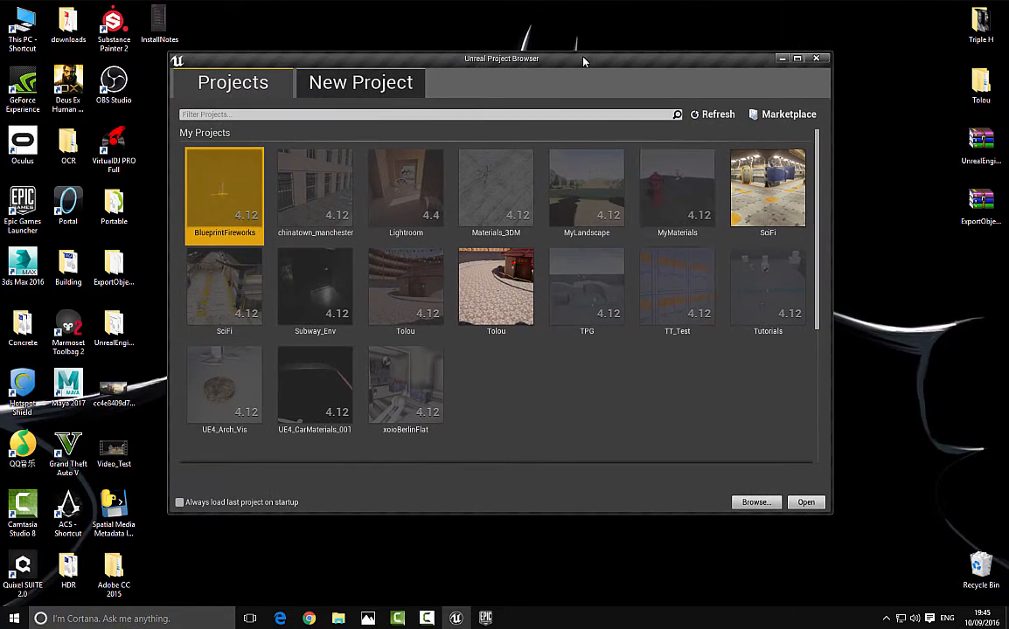
click(465, 272)
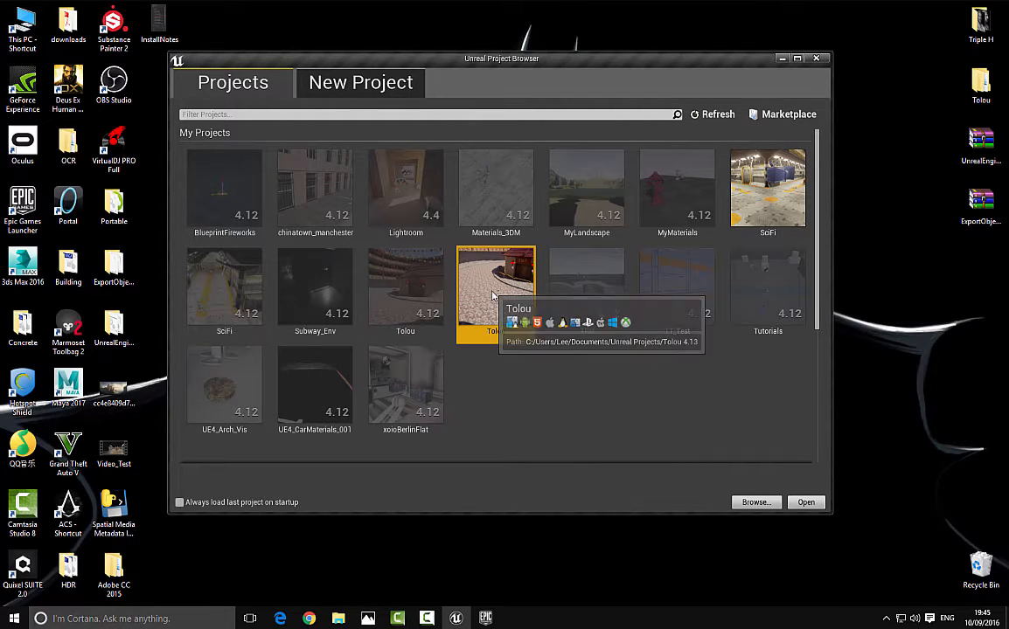
double_click(494, 294)
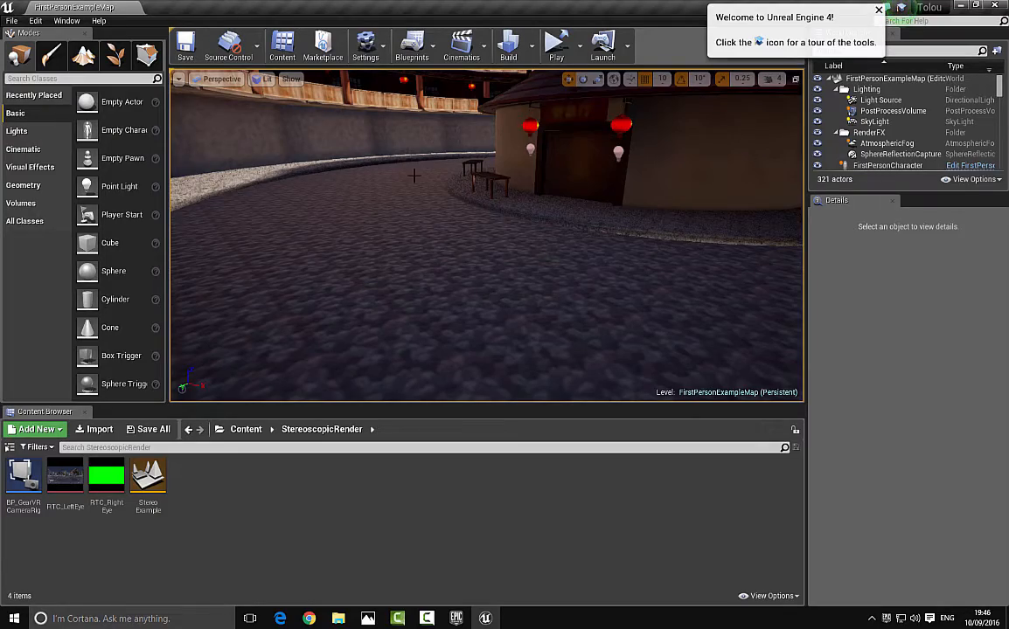
- Show the project's root Content folder and open its StereoscopicRender folder
right_drag(406, 206, 445, 197)
key(s)
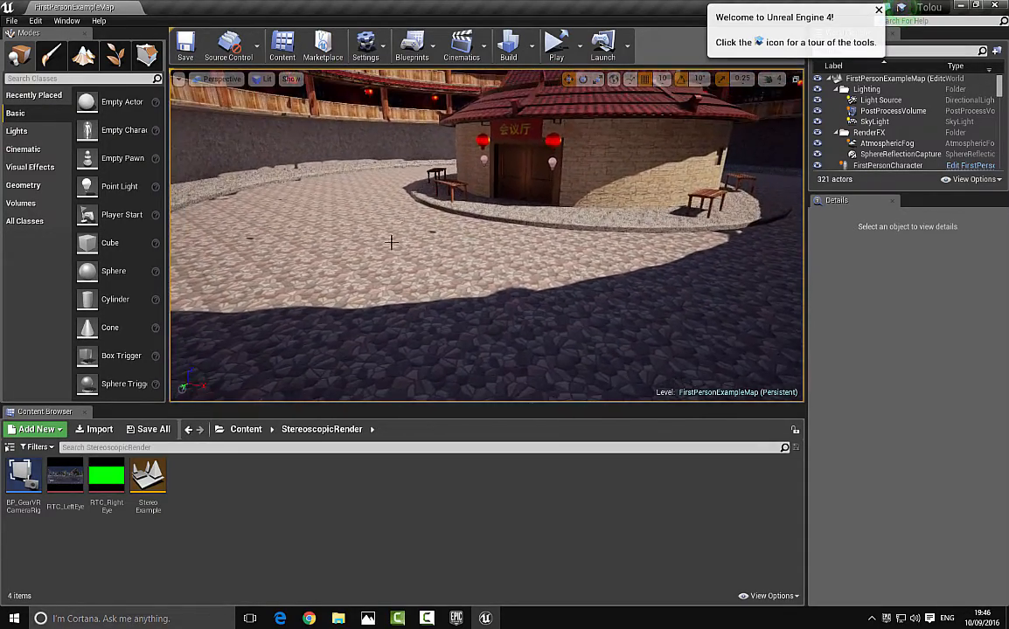
click(246, 430)
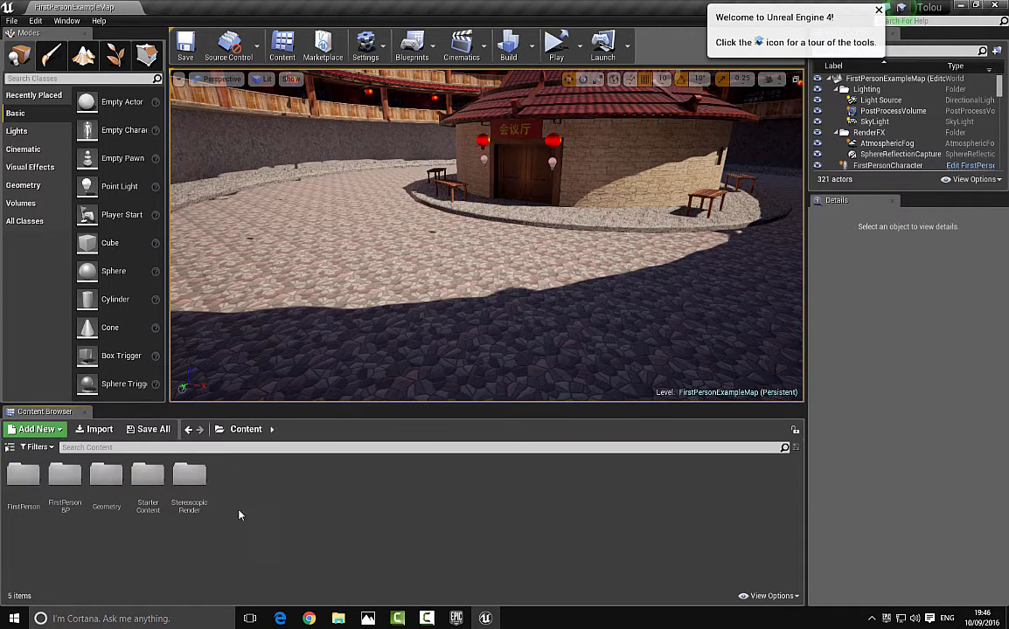
double_click(183, 481)
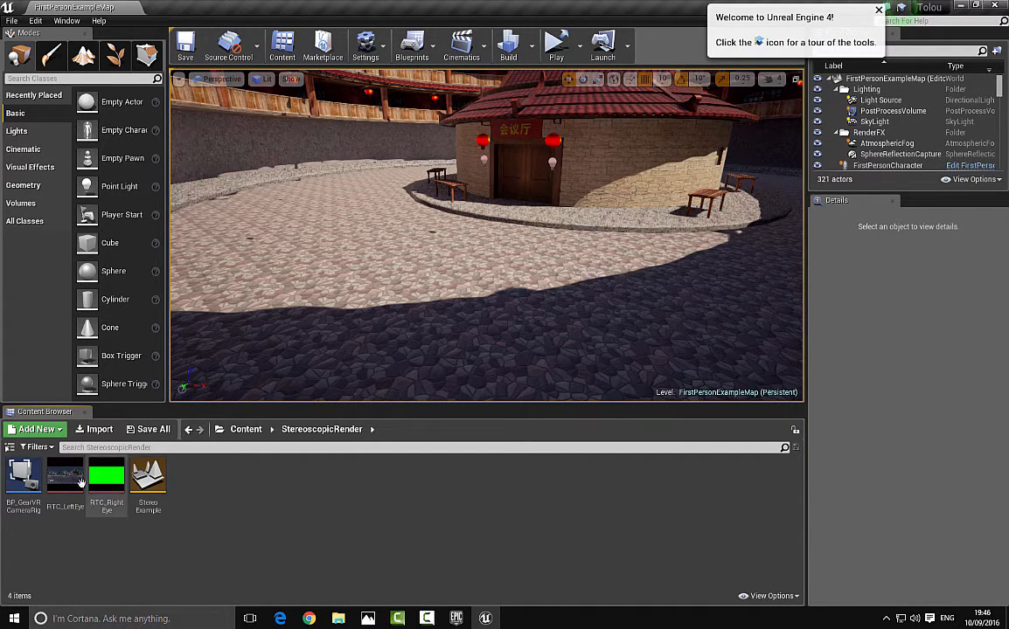
- Place BP_GearVRCameraRig on the courtyard paving near the round building and rotate it to -100° about Z
right_drag(374, 258, 480, 302)
drag(36, 458, 323, 319)
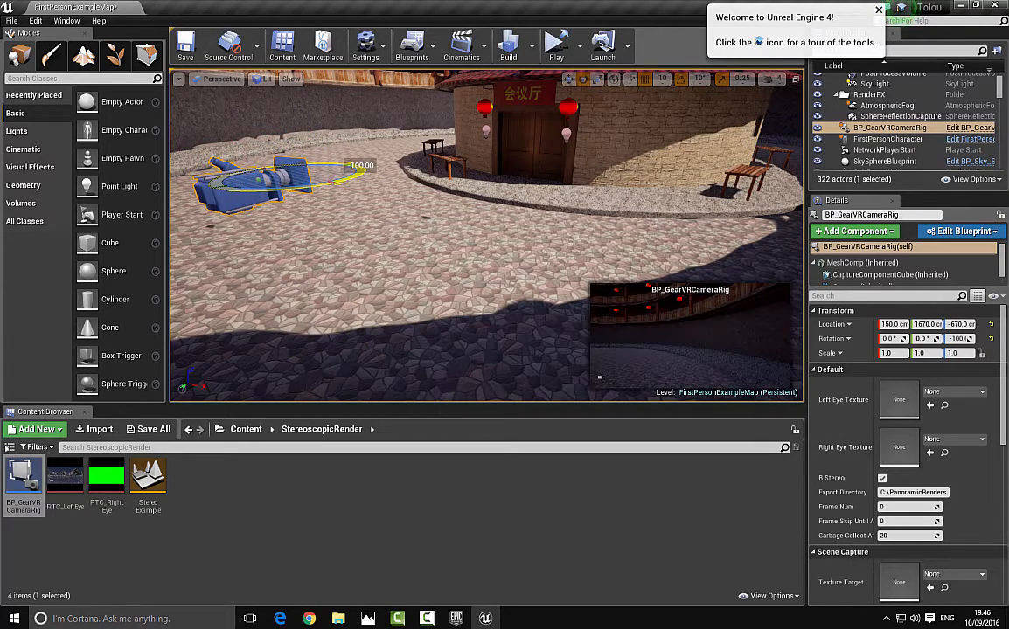
drag(350, 180, 350, 181)
- Lower the camera rig to a Z location of -720 cm and turn it to -110° about Z
right_drag(371, 309, 267, 299)
key(w)
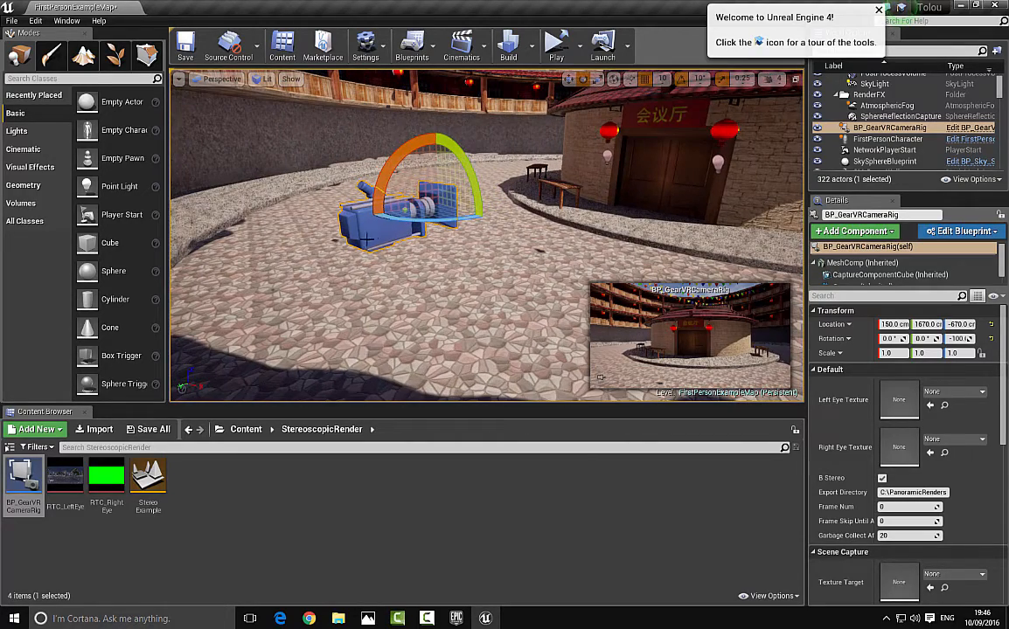
key(w)
drag(424, 155, 438, 203)
key(e)
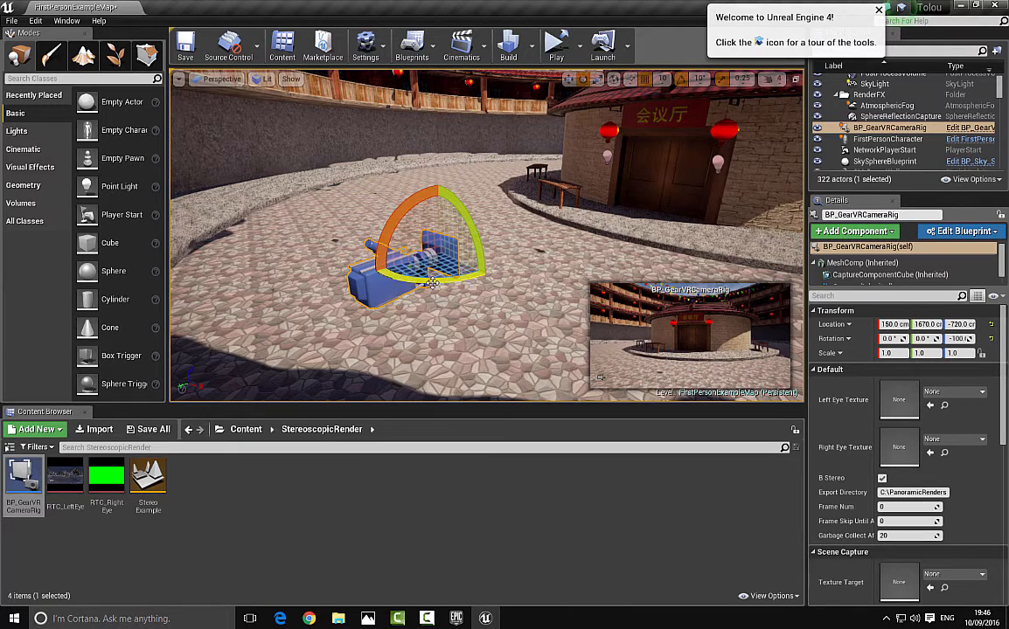
drag(431, 283, 496, 276)
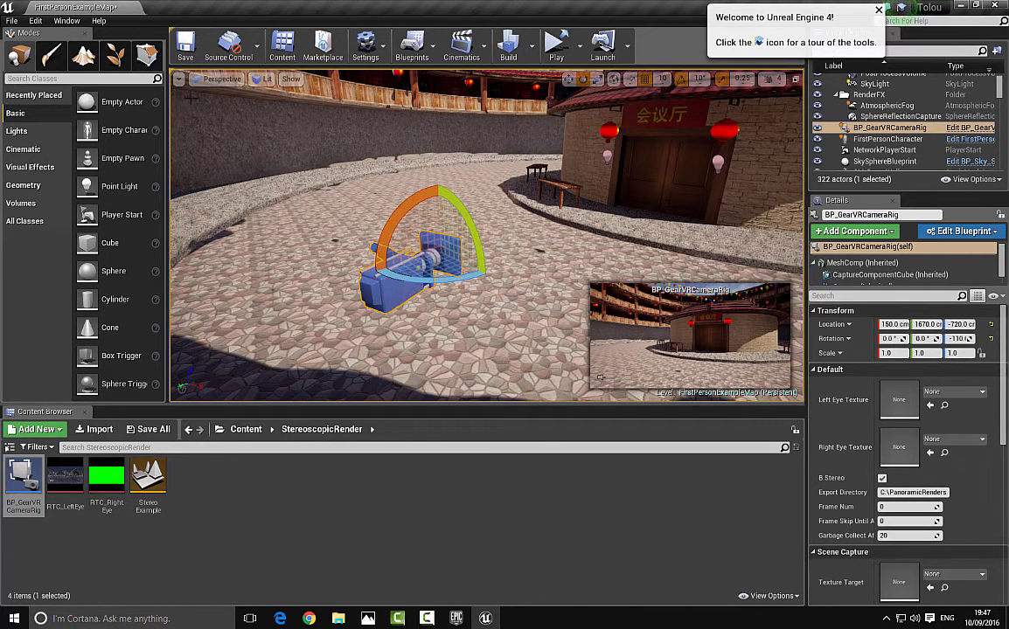
key(w)
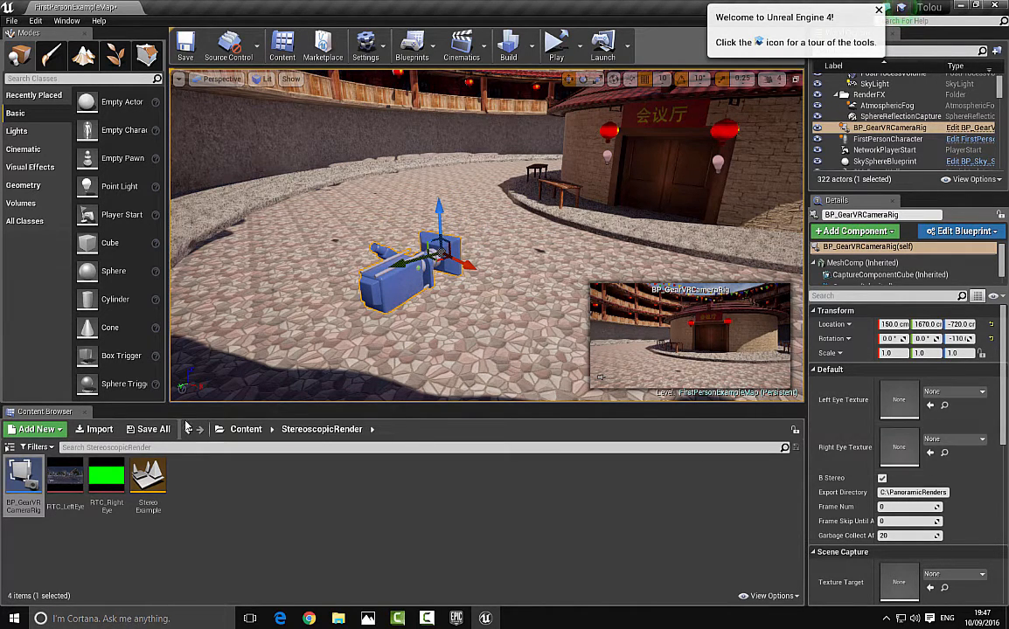
- Assign RTC_LeftEye as the camera rig's Left Eye Texture and RTC_RightEye as its Right Eye Texture
drag(77, 474, 901, 390)
click(104, 481)
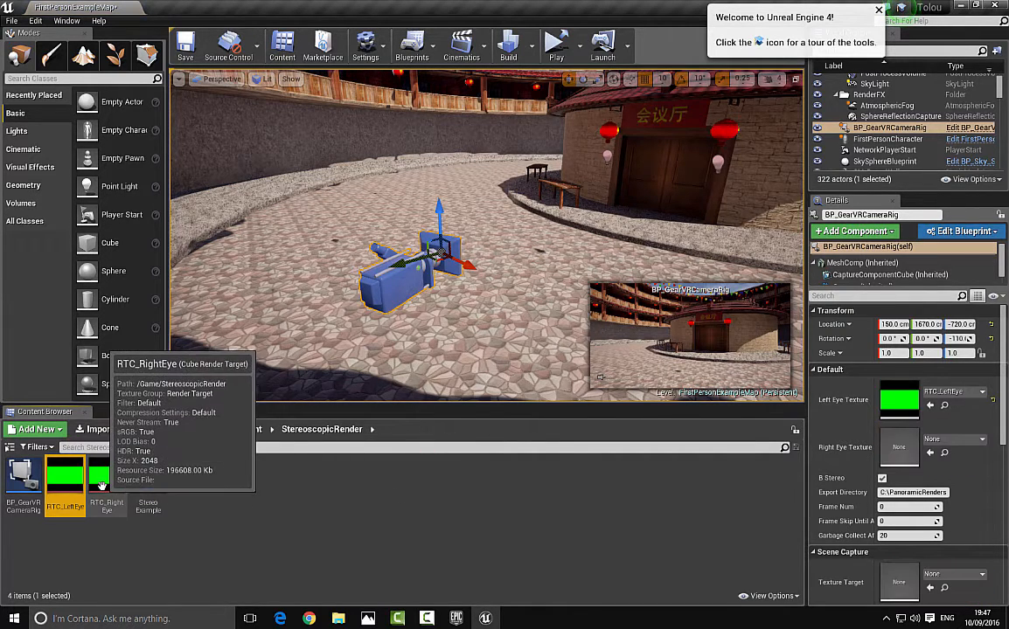
drag(102, 483, 891, 448)
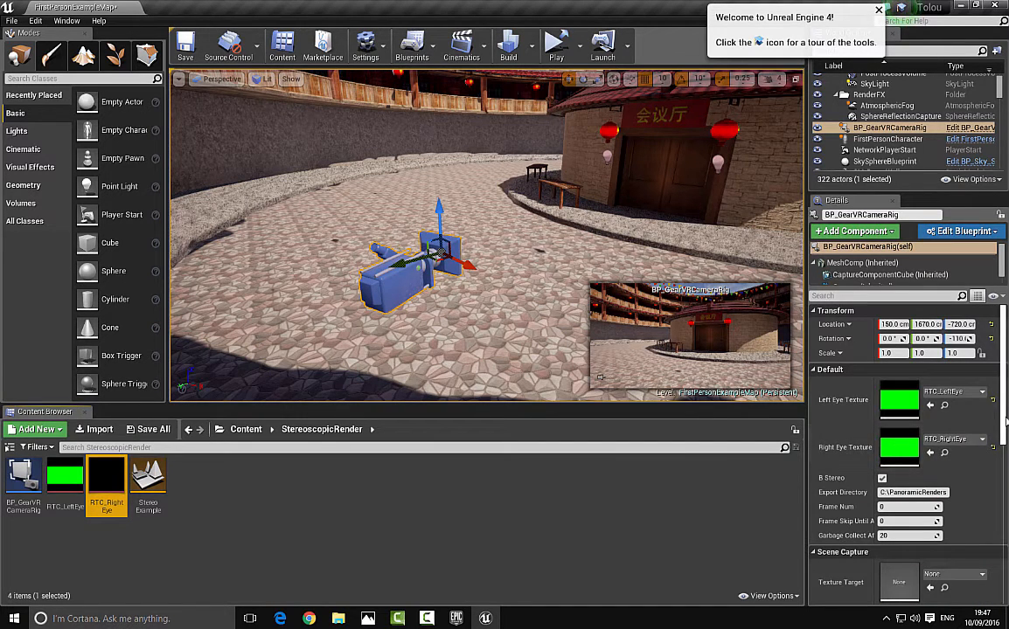
drag(1001, 428, 1002, 523)
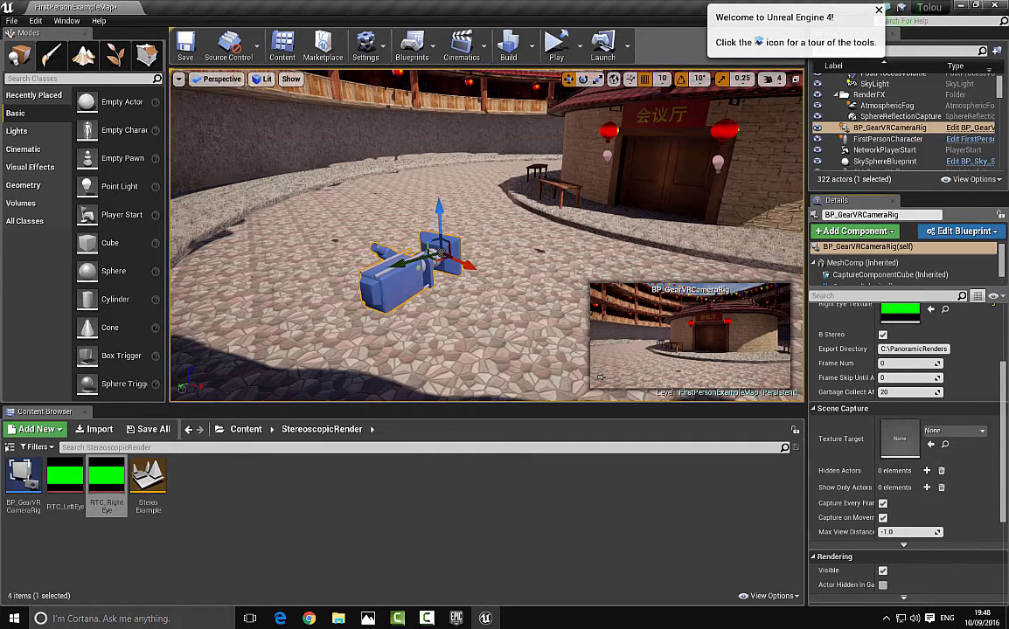
- Delete all existing nodes from the Level Blueprint event graph of FirstPersonExampleMap, then compile and close the blueprint
click(383, 56)
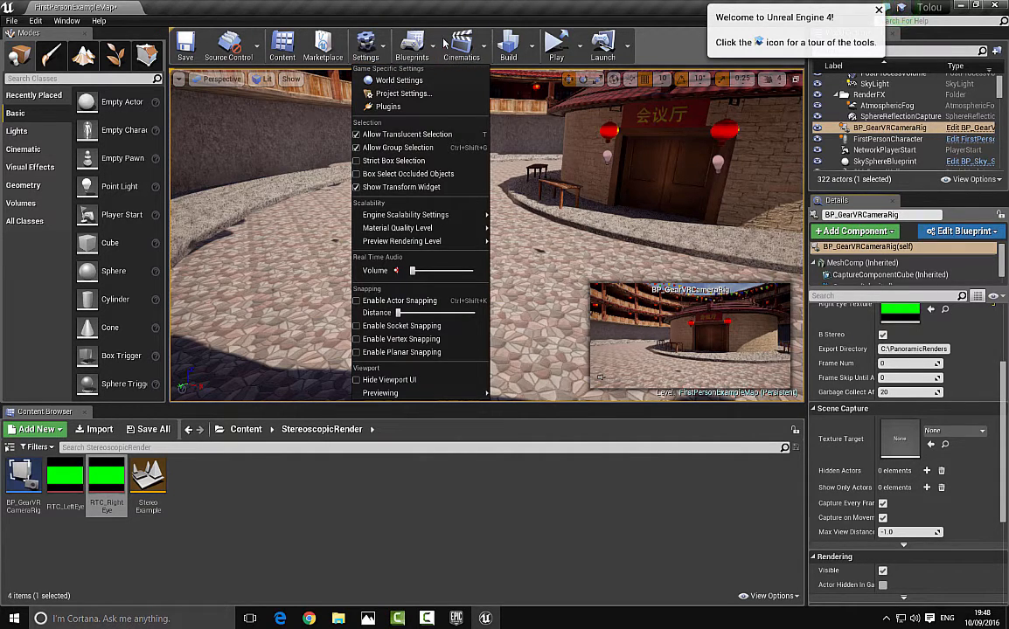
click(418, 41)
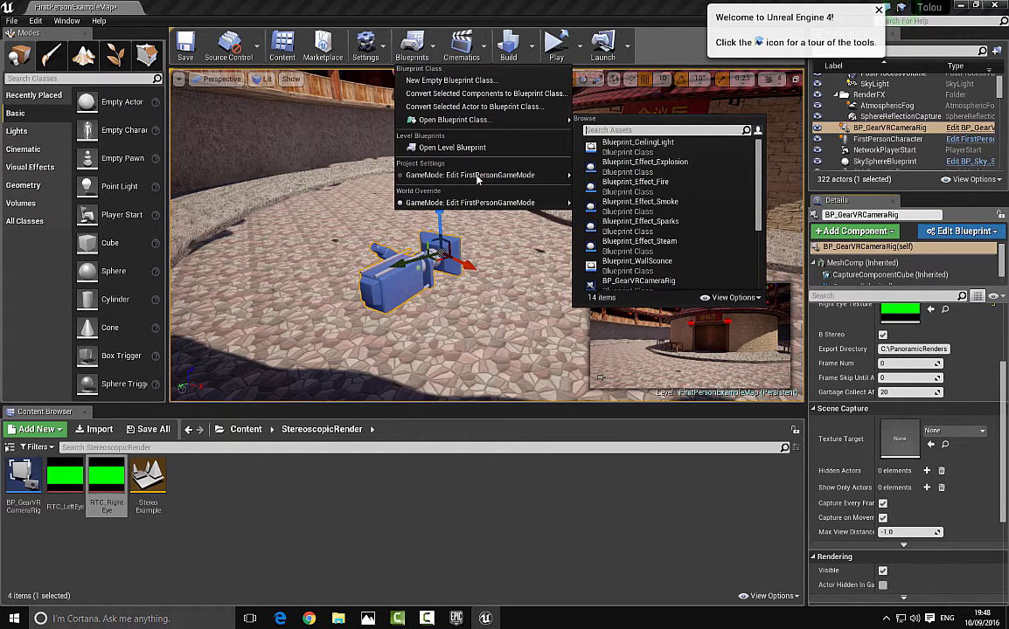
click(473, 148)
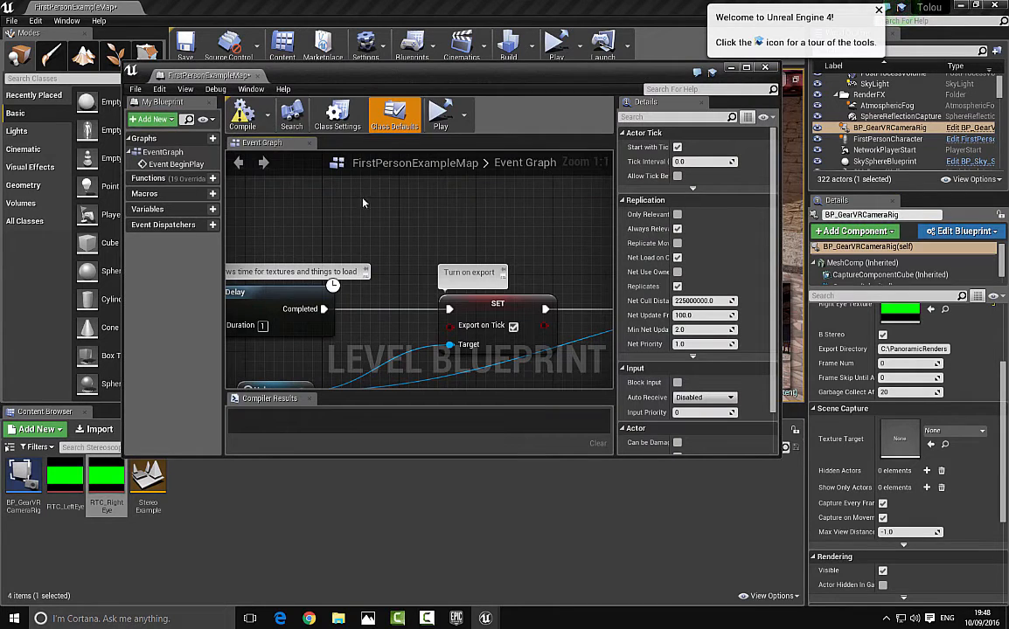
drag(398, 80, 444, 30)
scroll(437, 175, down, 5)
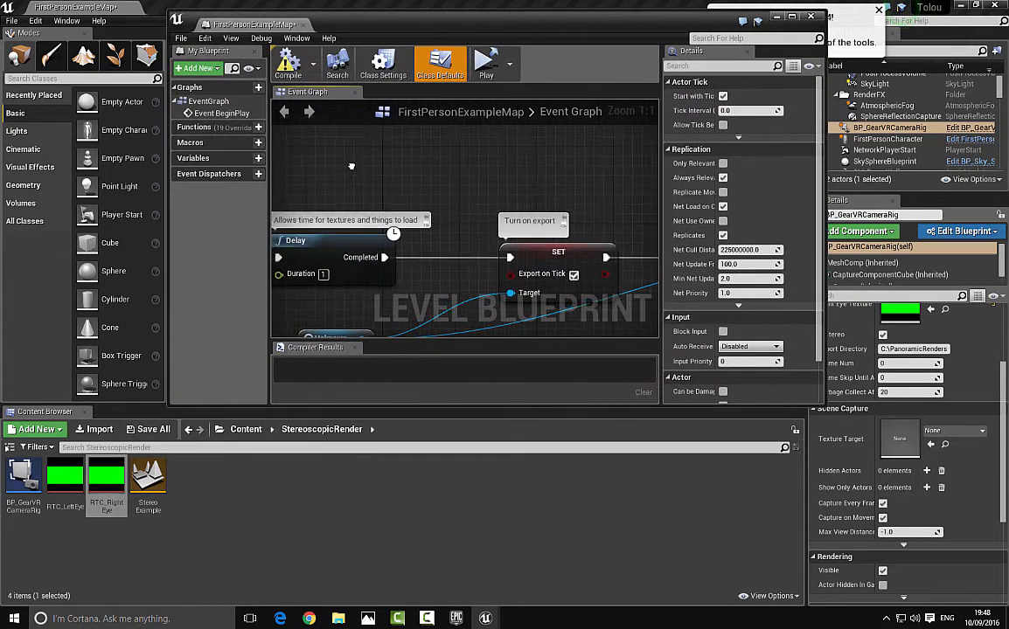
drag(366, 160, 571, 250)
key(Delete)
drag(549, 159, 611, 202)
key(Delete)
click(285, 60)
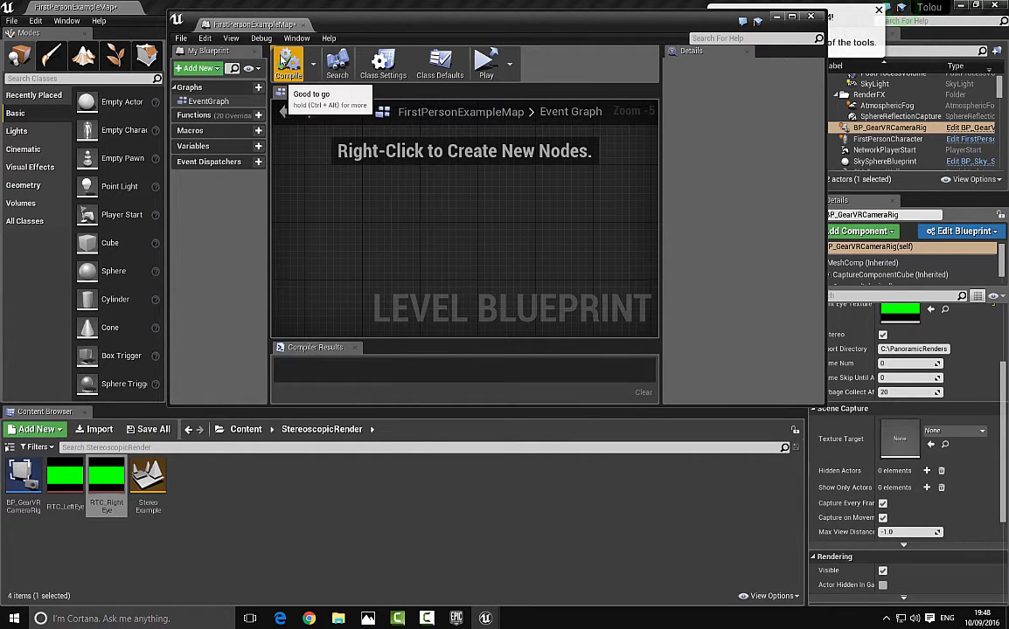
click(811, 17)
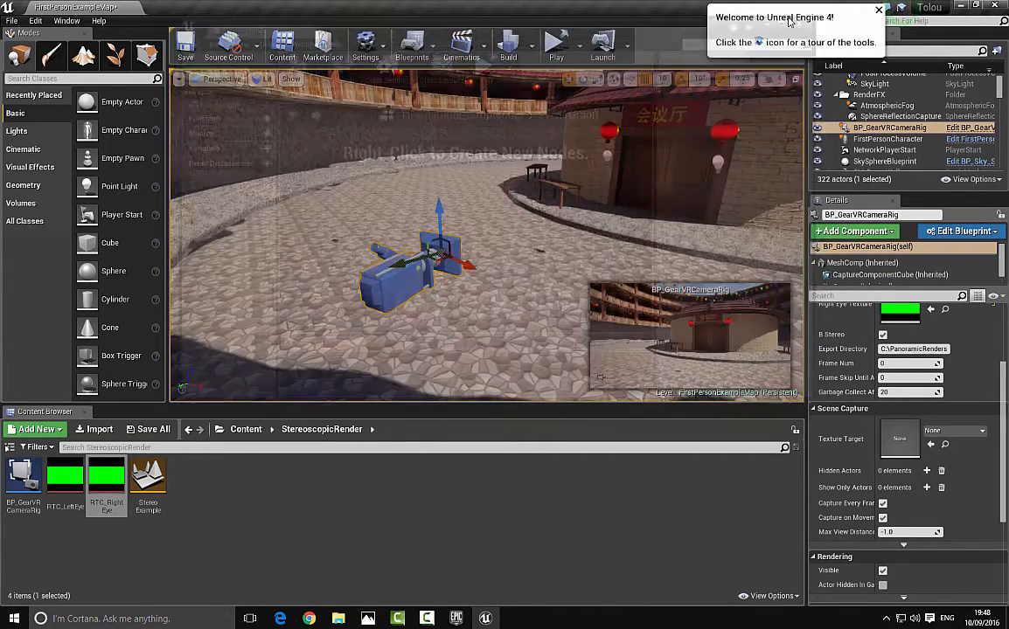
- Save the current level under its existing name
click(12, 20)
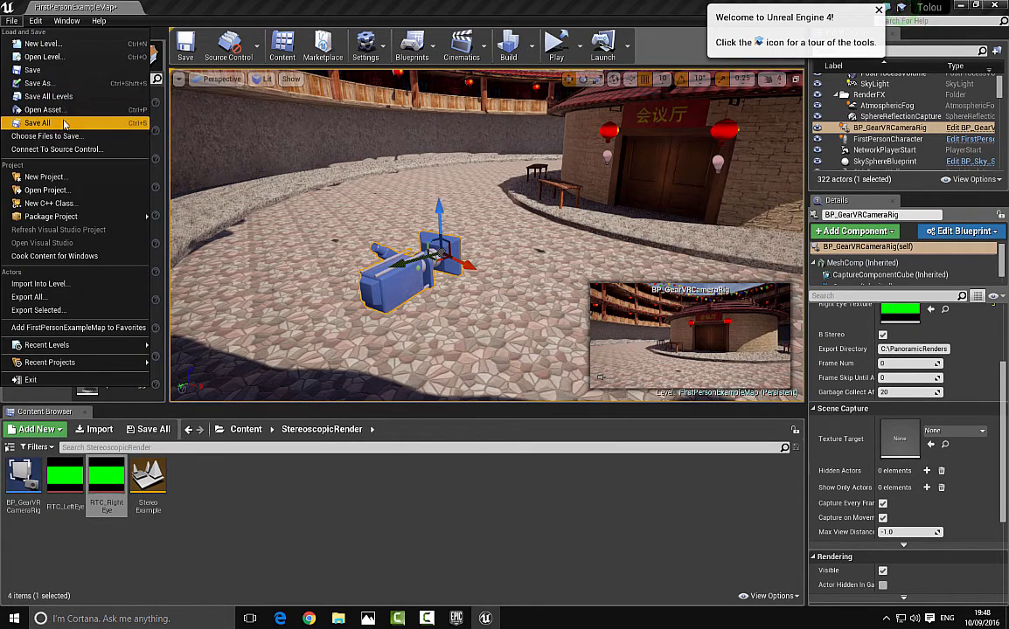
click(65, 83)
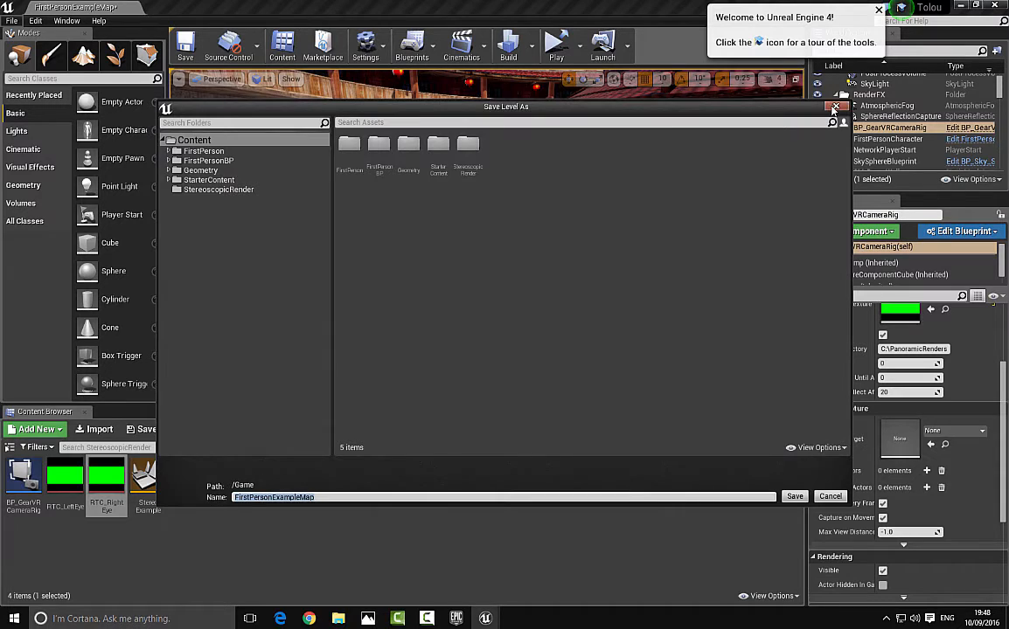
click(835, 106)
click(9, 22)
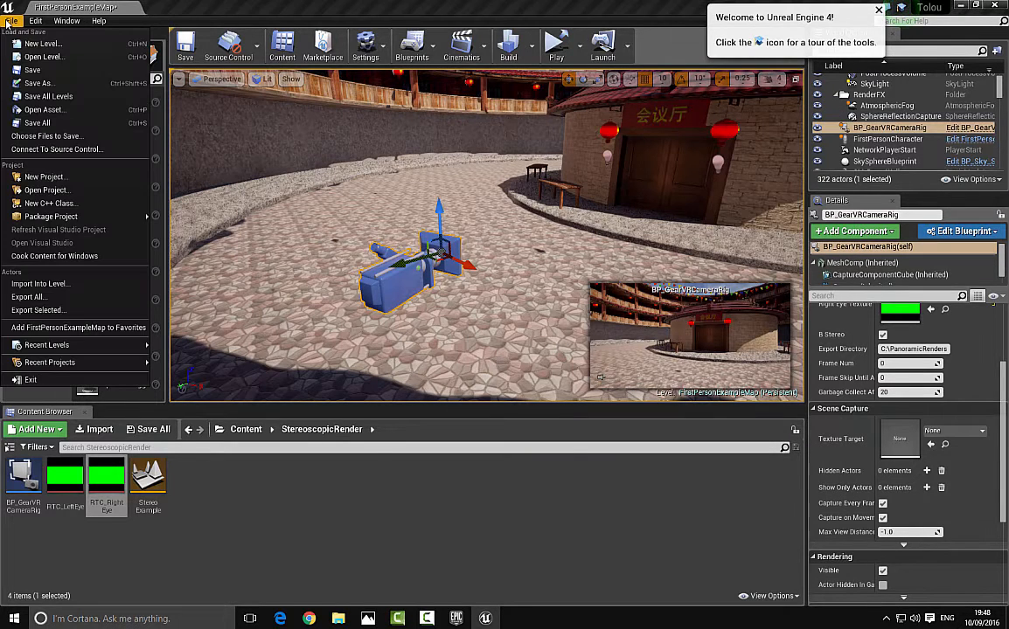
click(58, 70)
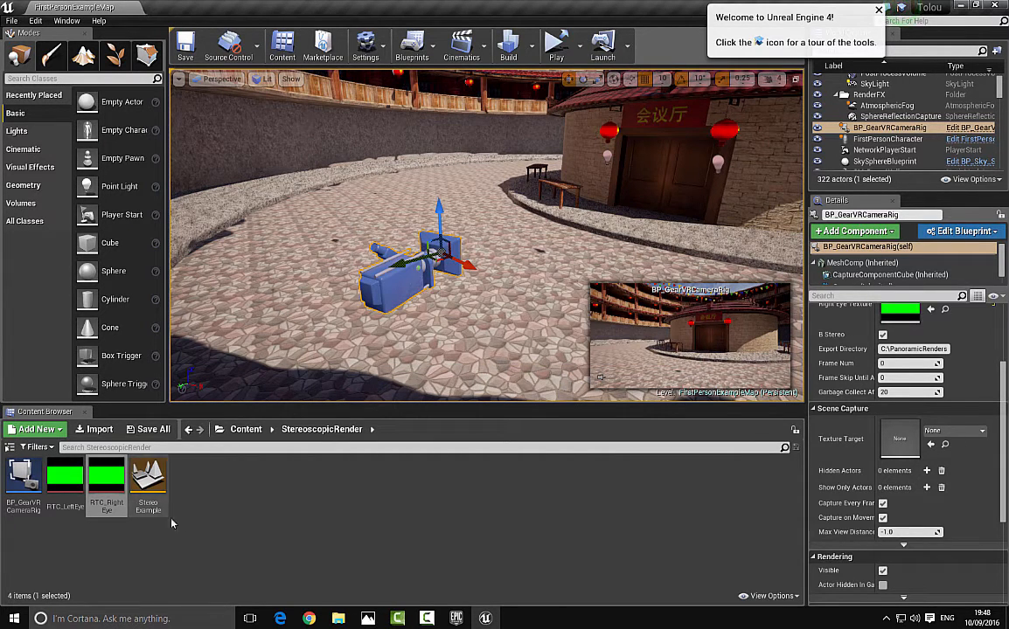
- Open the StereoExample level from the StereoscopicRender folder and select its BP_GearVRCameraRig
click(145, 470)
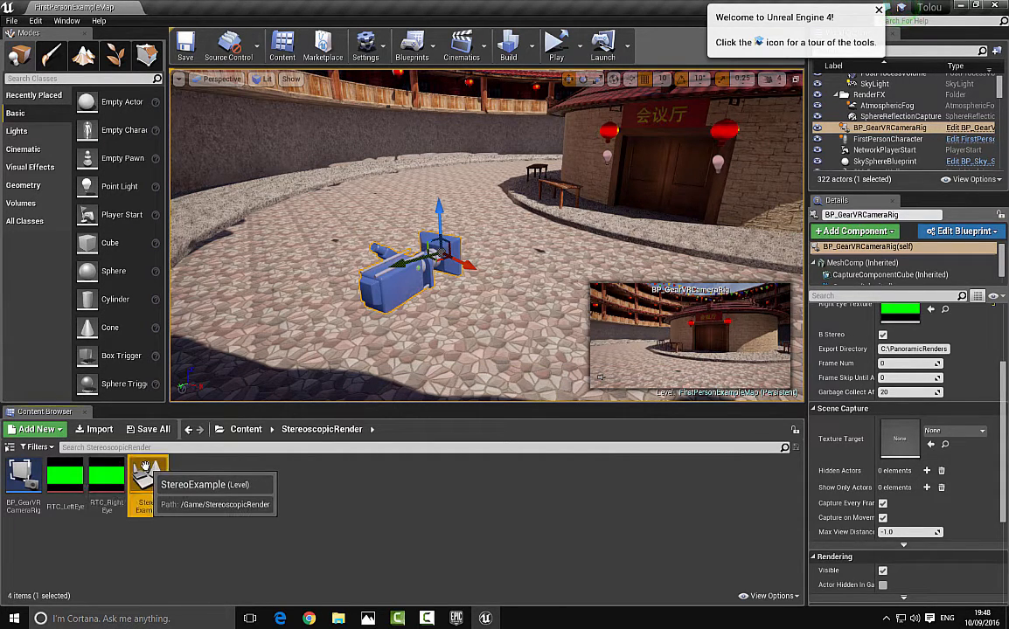
double_click(145, 470)
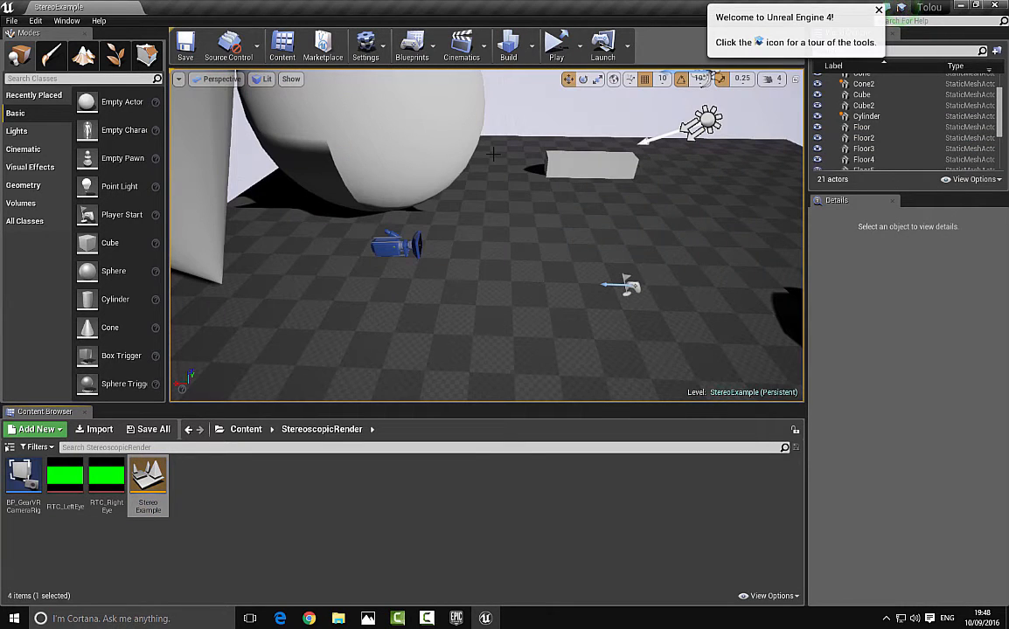
click(394, 243)
right_drag(347, 284, 284, 332)
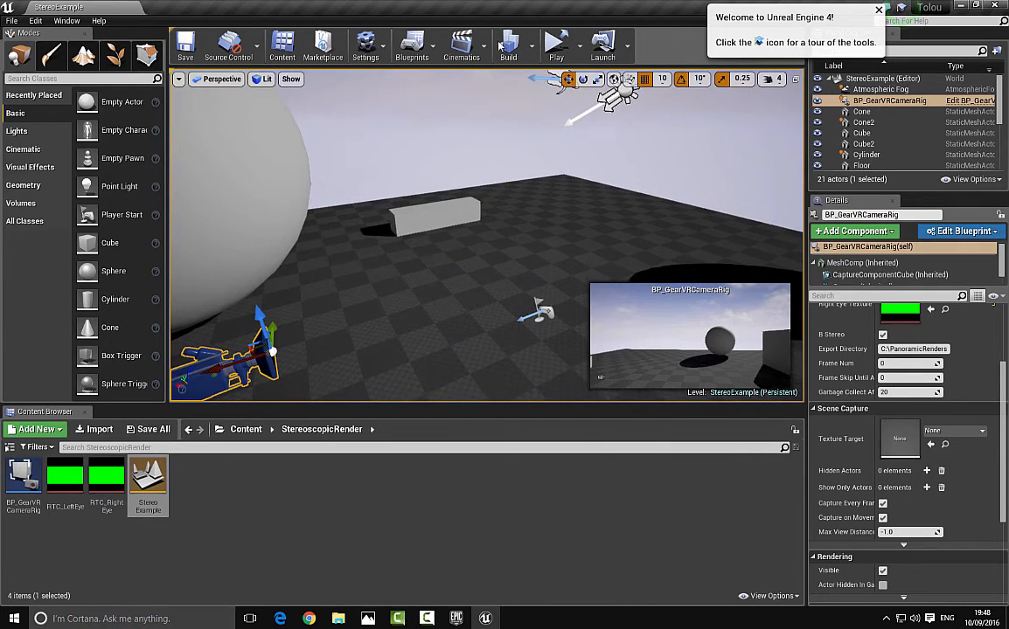
- Copy the whole node chain from StereoExample's Level Blueprint event graph and close the blueprint
click(436, 46)
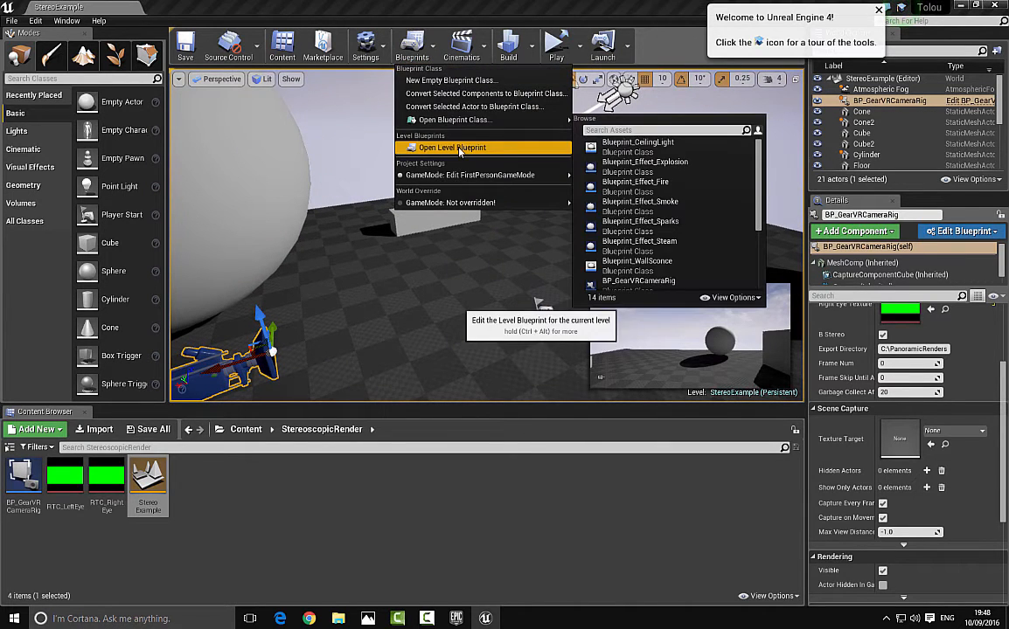
click(412, 140)
scroll(489, 166, down, 5)
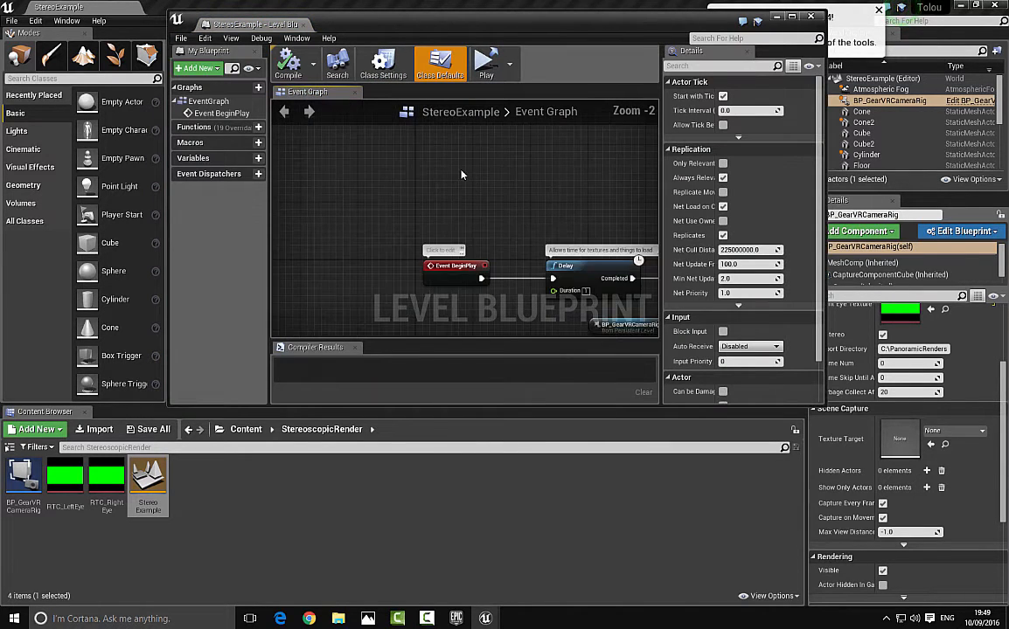
scroll(500, 168, down, 2)
drag(372, 179, 559, 249)
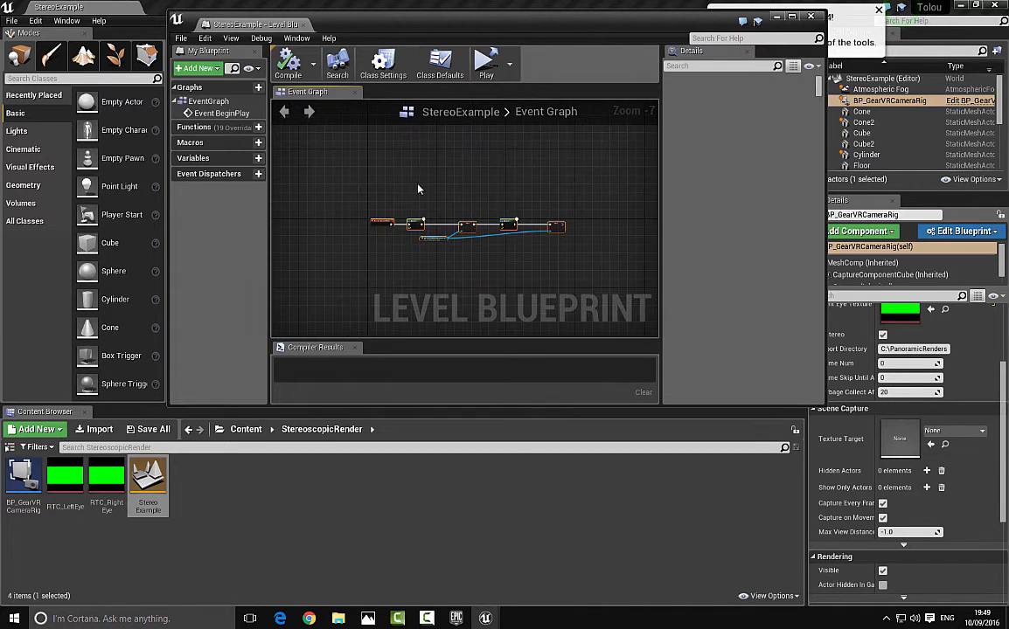
click(811, 17)
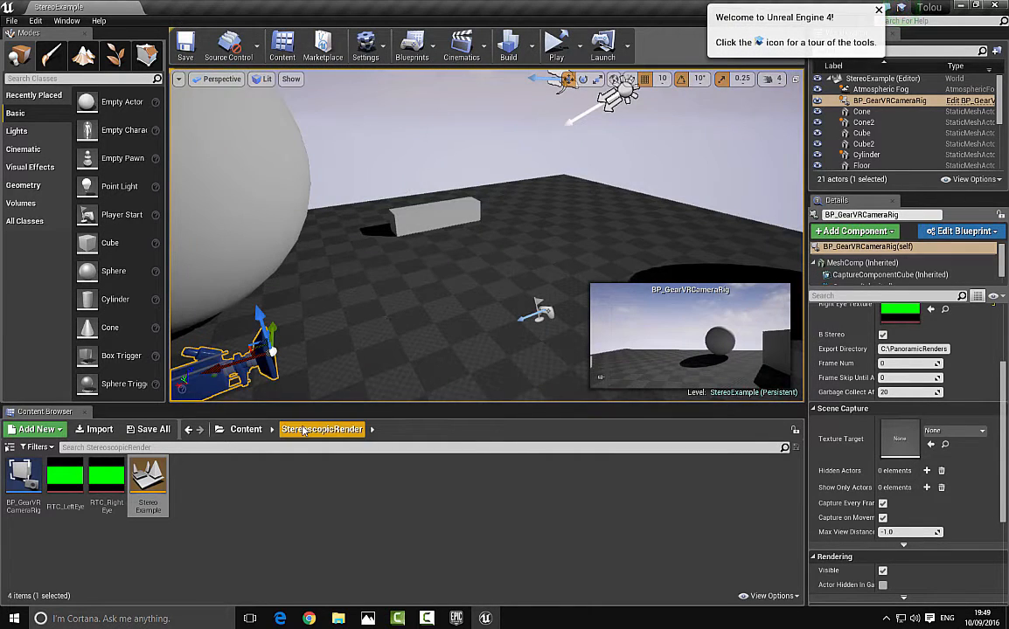
- Reopen the FirstPersonExampleMap level from the Maps folder inside FirstPersonBP
click(245, 429)
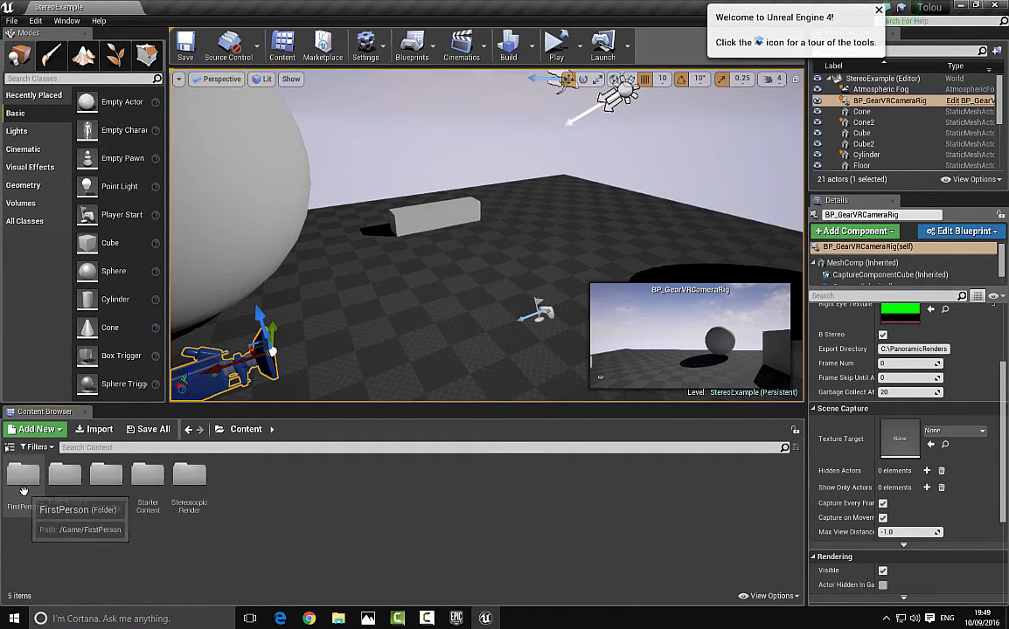
double_click(65, 493)
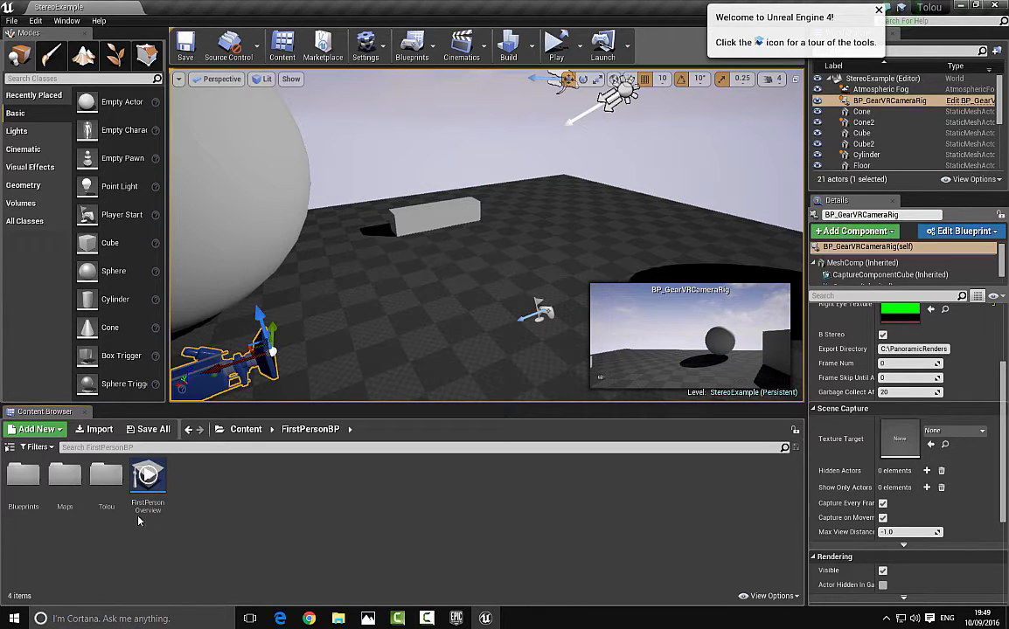
click(58, 487)
double_click(58, 487)
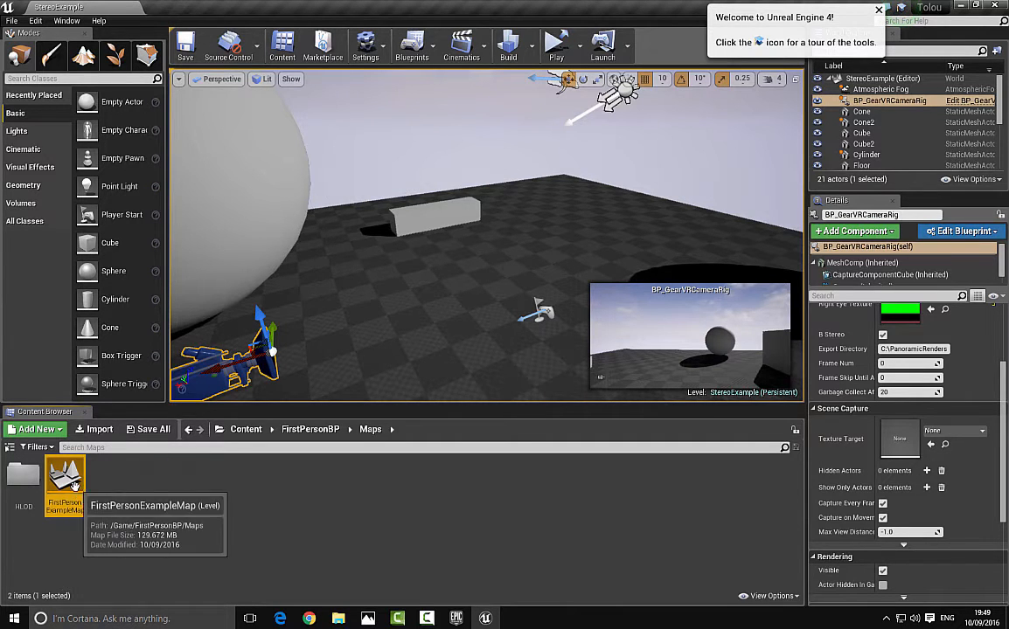
double_click(66, 479)
click(342, 249)
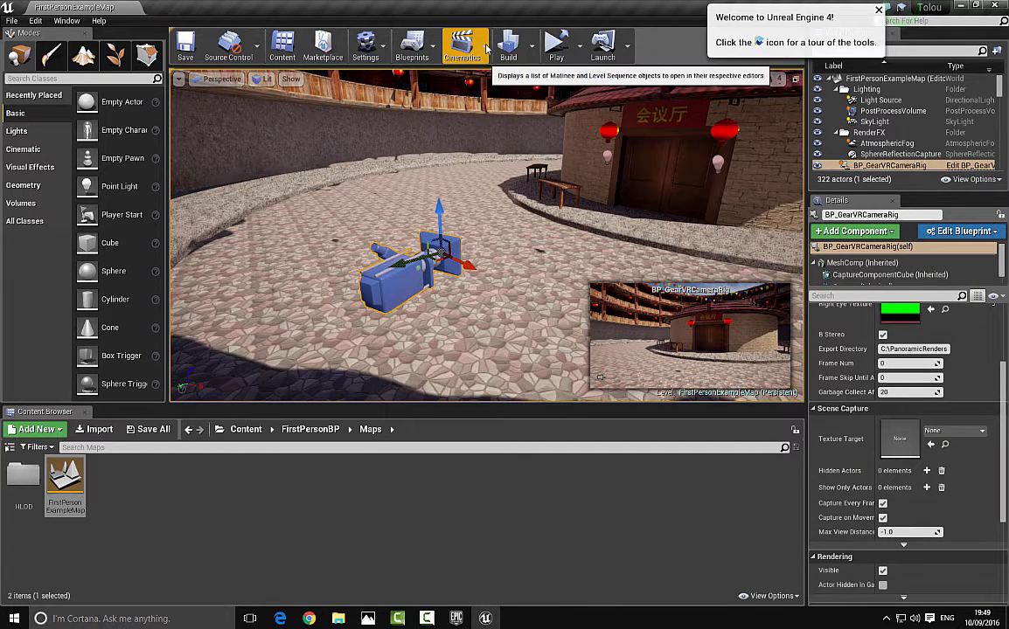
- Paste the copied nodes into the Level Blueprint event graph of FirstPersonExampleMap and compile it
click(428, 43)
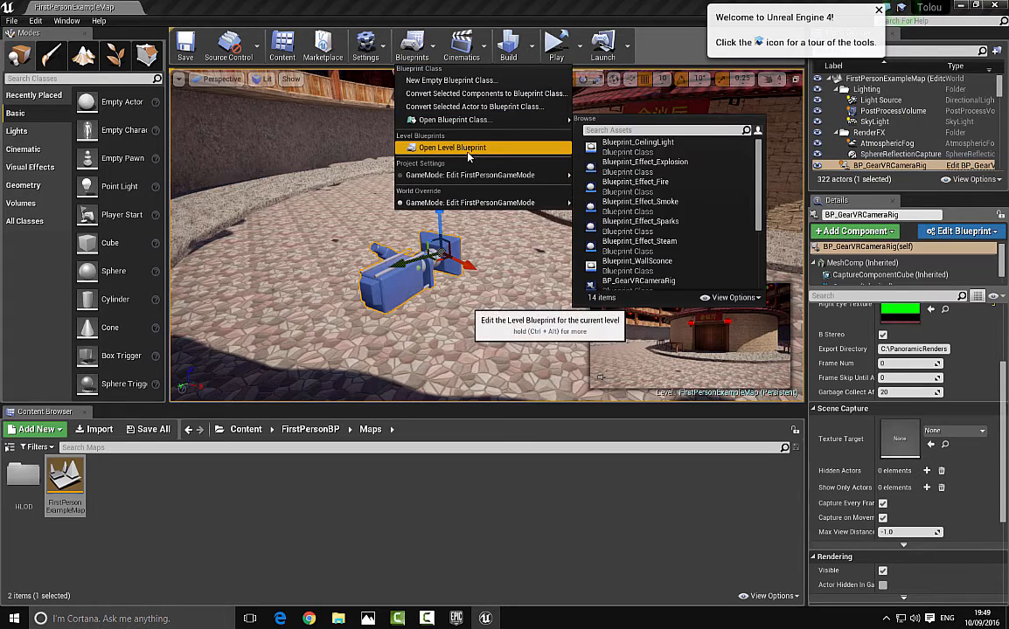
click(424, 146)
scroll(407, 219, down, 2)
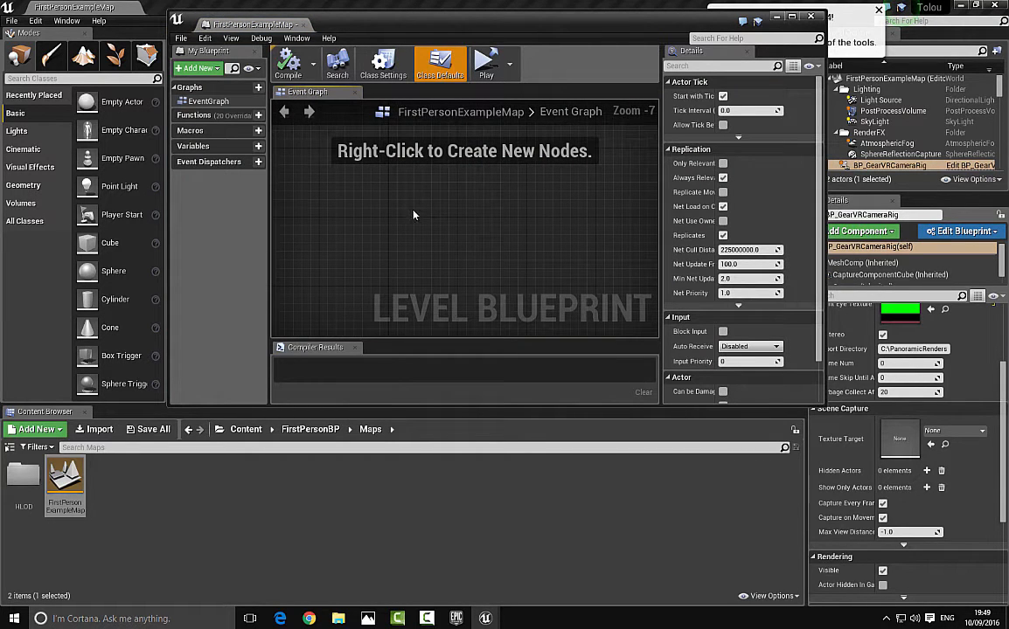
key(ctrl+v)
right_drag(393, 198, 428, 194)
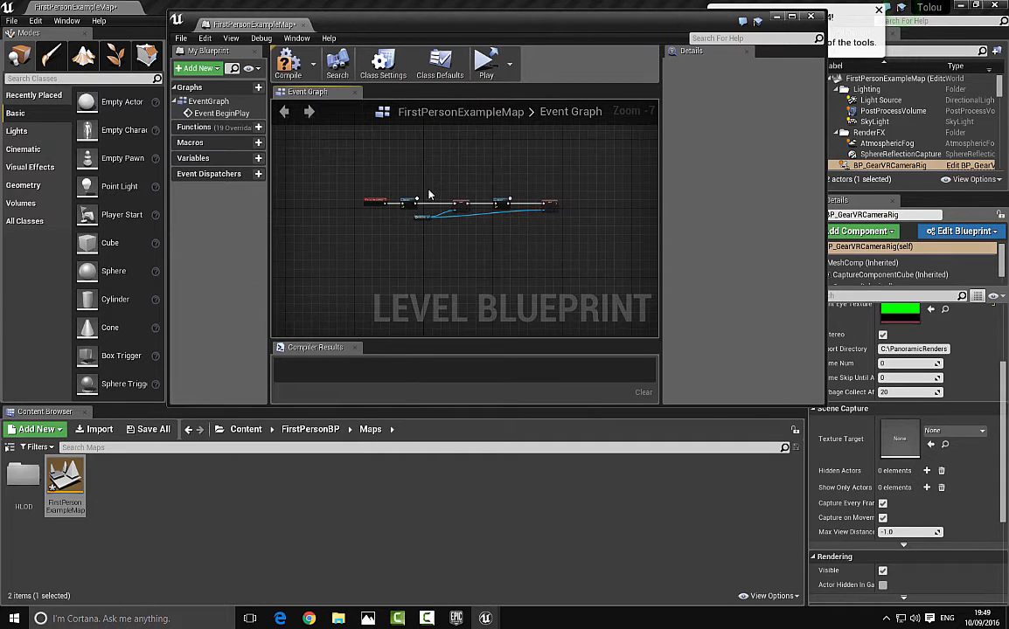
scroll(418, 205, up, 7)
right_drag(372, 240, 425, 191)
click(288, 63)
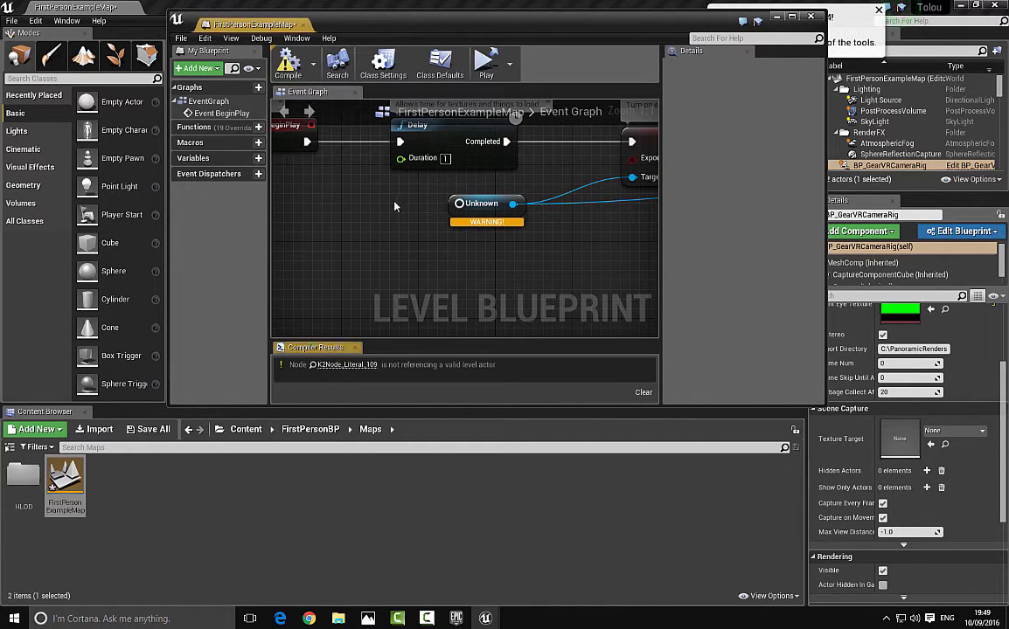
- Examine the pasted node chain and the Unknown actor reference node that feeds the Target inputs
right_drag(419, 228, 410, 267)
drag(476, 253, 458, 263)
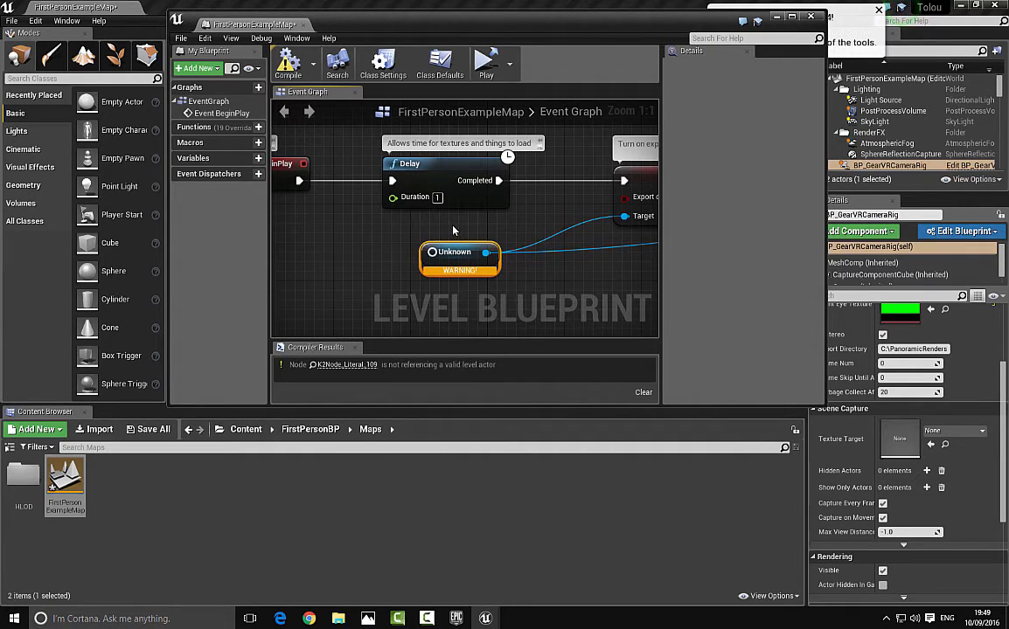
drag(397, 26, 538, 52)
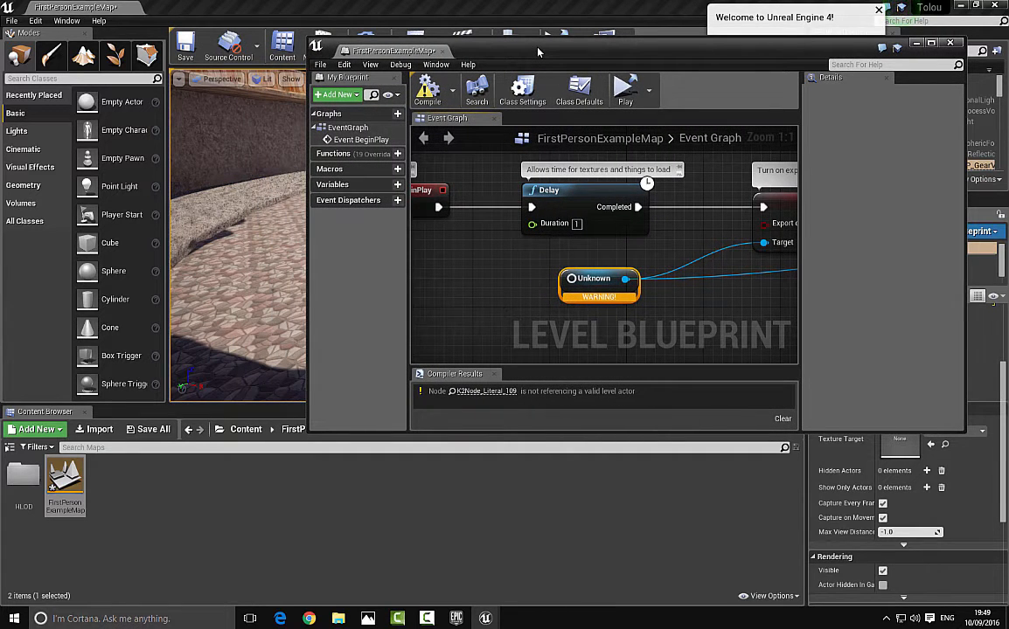
scroll(589, 259, down, 3)
scroll(589, 259, down, 1)
right_drag(589, 258, 536, 243)
drag(472, 172, 769, 276)
click(529, 173)
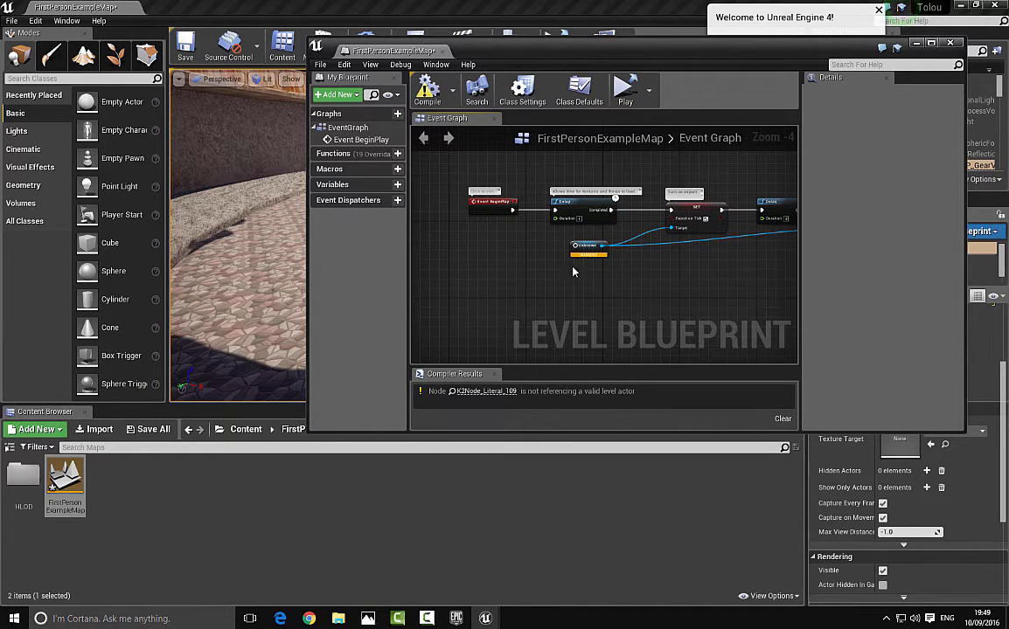
- Delete the Unknown actor reference node and move the Level Blueprint window aside to uncover the camera rig
click(589, 250)
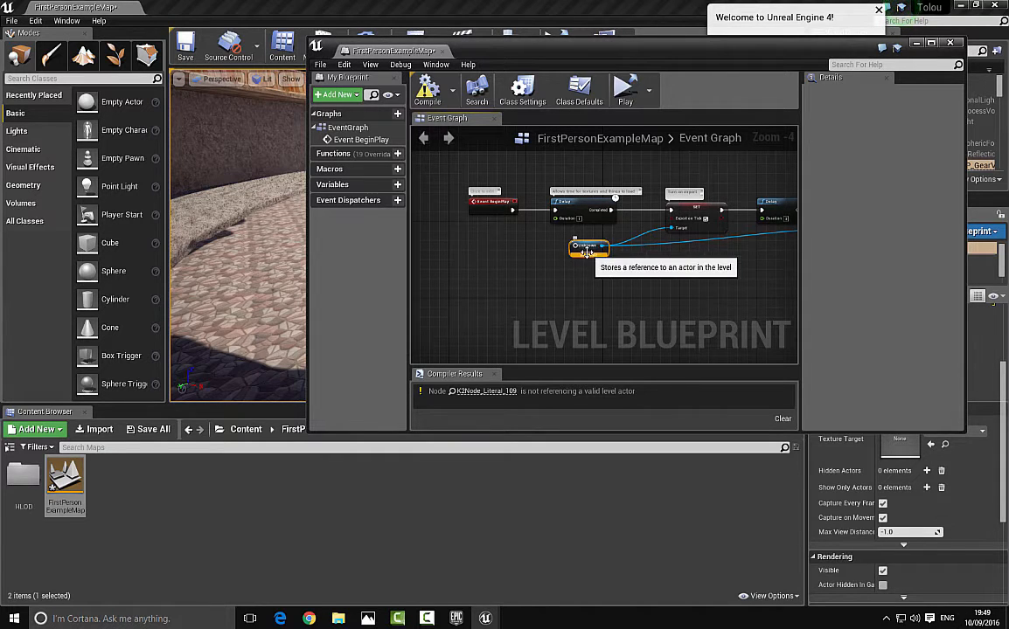
scroll(588, 250, up, 3)
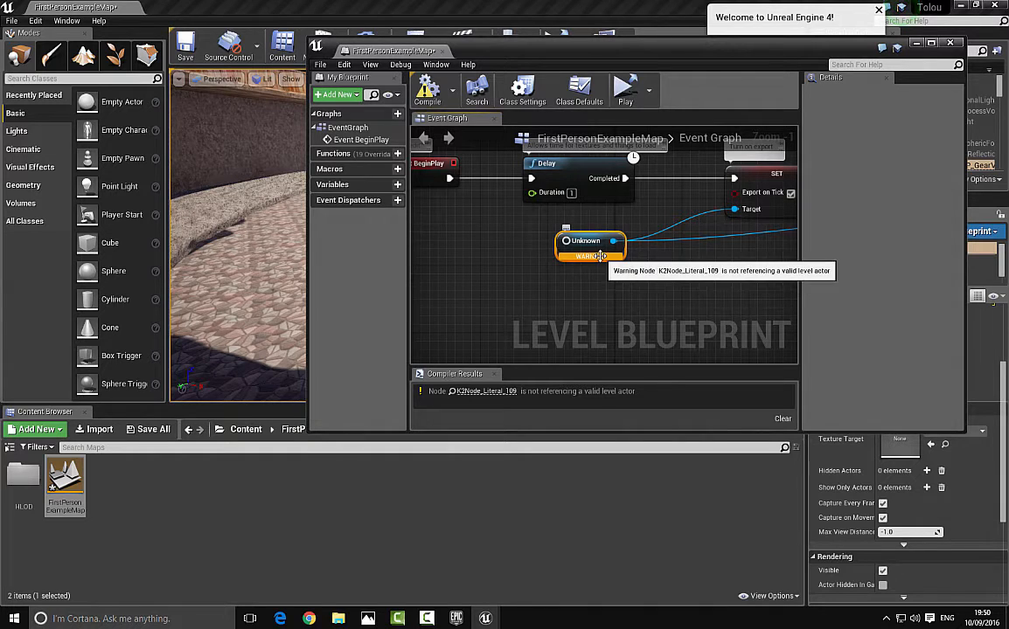
key(Delete)
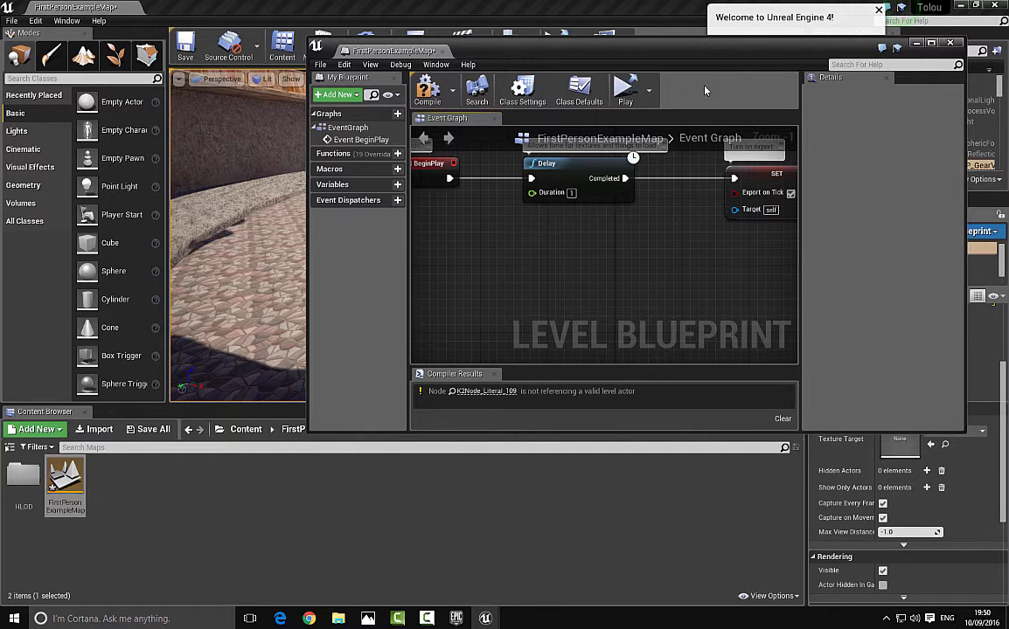
drag(446, 119, 588, 138)
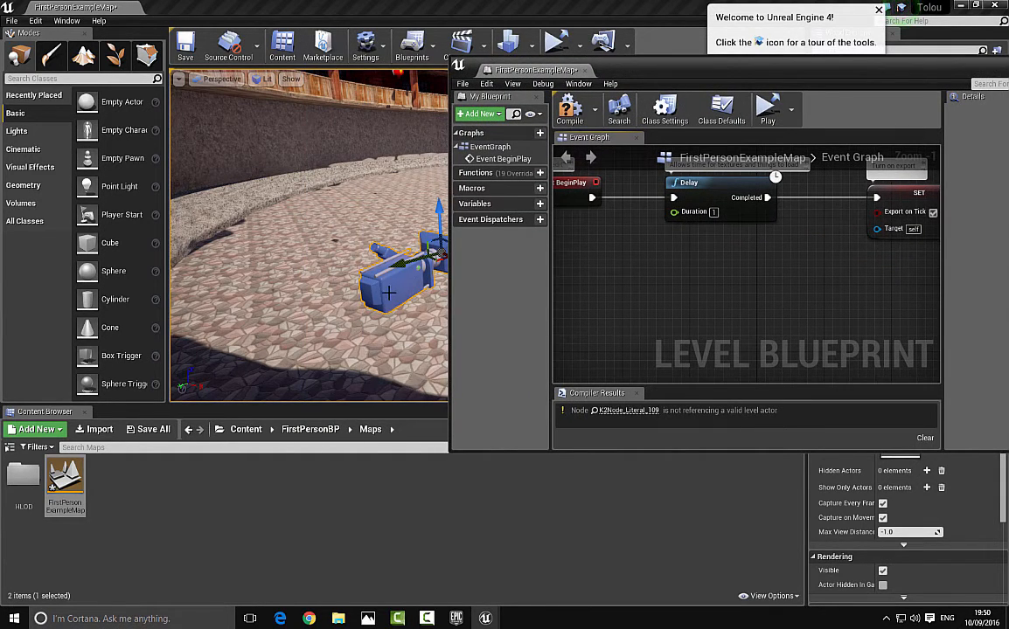
- Add a reference node to BP_GearVRCameraRig in the event graph below the first Delay node
right_click(627, 260)
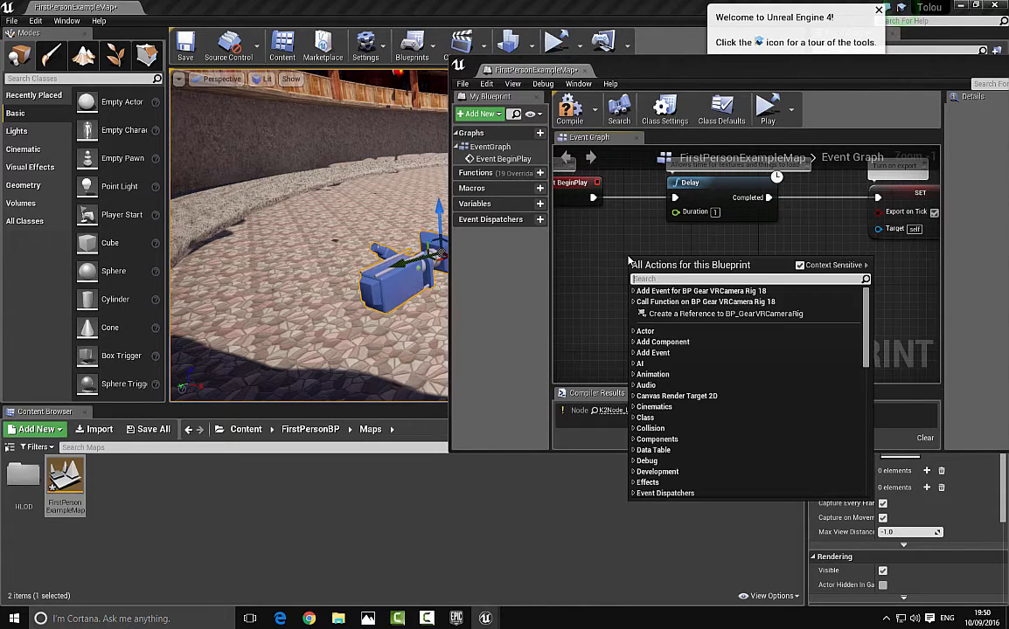
text(trgrt)
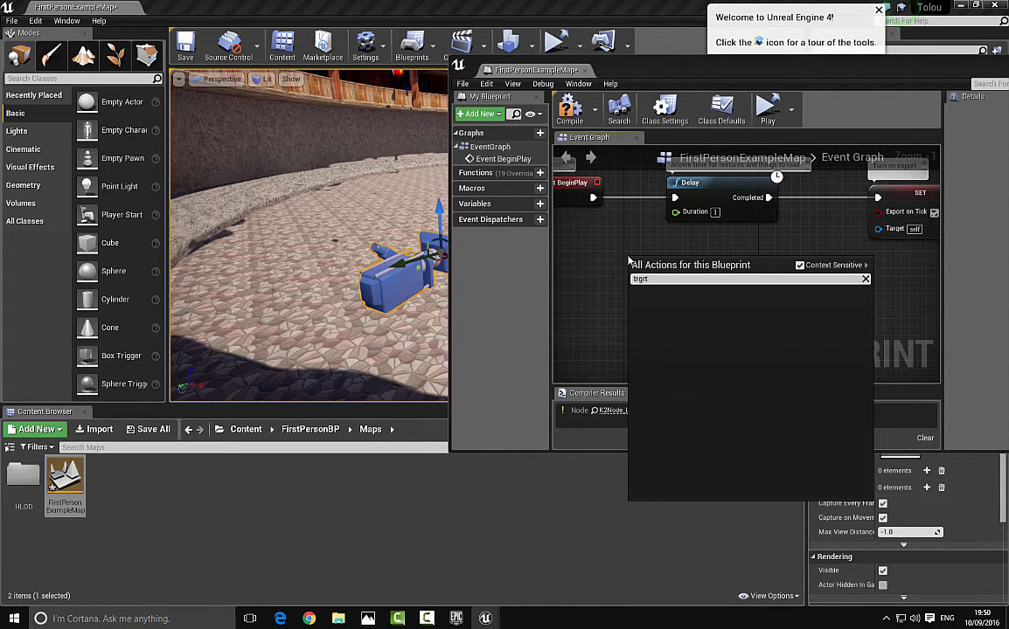
key(BackSpace)
key(BackSpace)
key(BackSpace)
key(BackSpace)
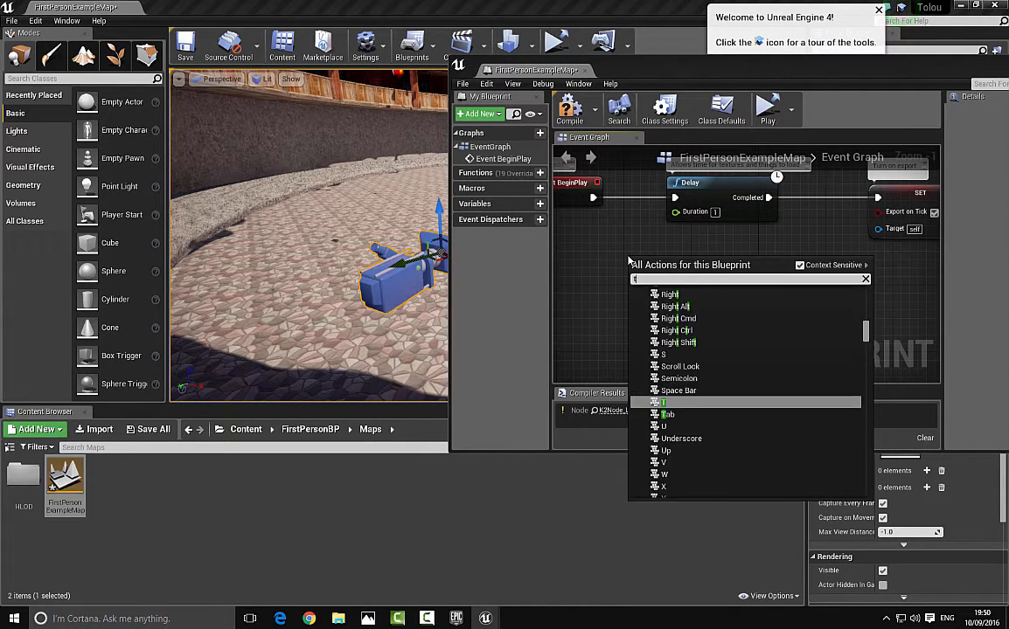
text(refe)
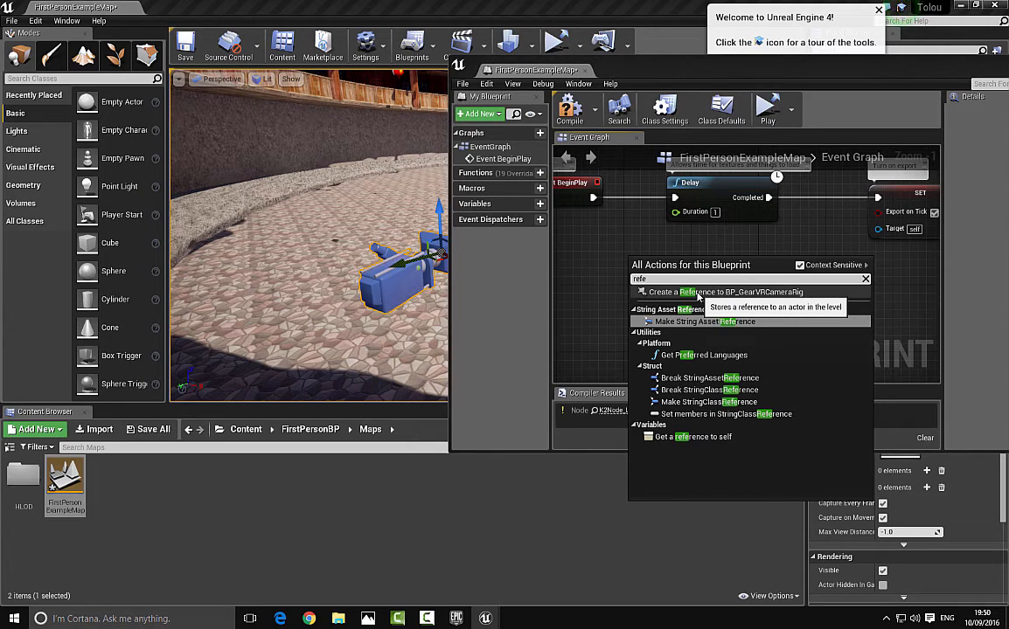
click(697, 294)
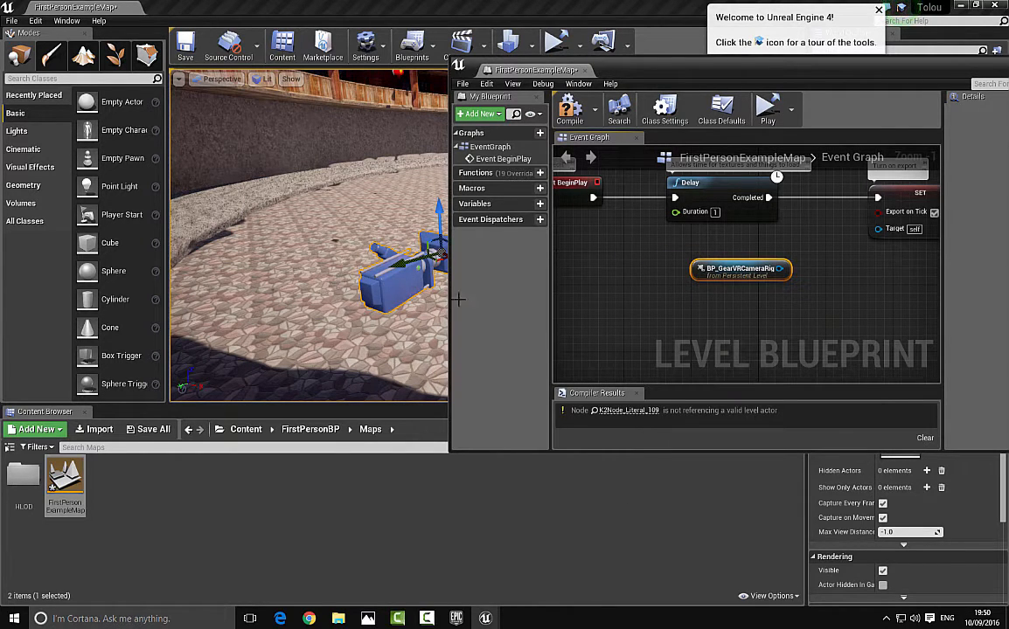
- Connect the BP_GearVRCameraRig reference to the Target inputs of both Export on Tick SET nodes and compile the Level Blueprint
right_drag(816, 270, 715, 282)
drag(680, 281, 784, 242)
right_drag(842, 283, 679, 280)
scroll(679, 279, down, 3)
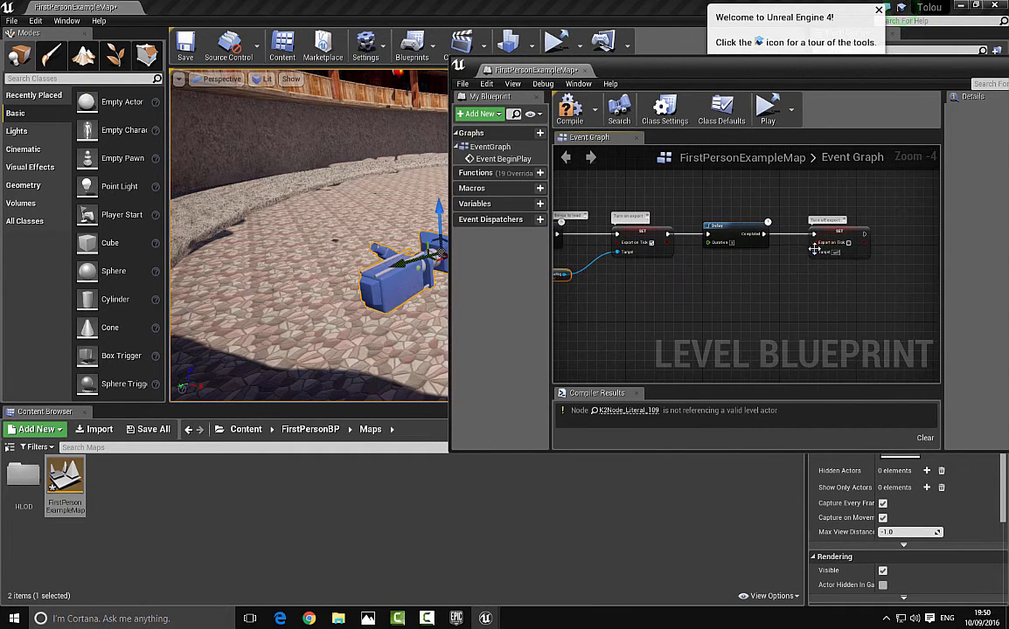
drag(890, 253, 752, 277)
click(570, 110)
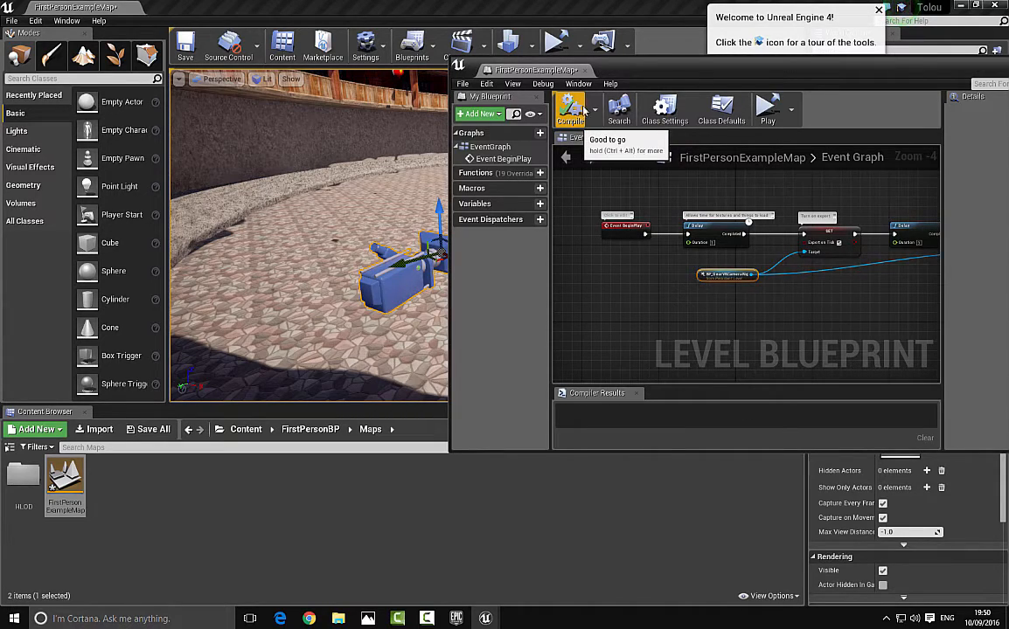
- Maximize the Level Blueprint window and set the first Delay node's duration to 2 seconds
drag(641, 70, 334, 2)
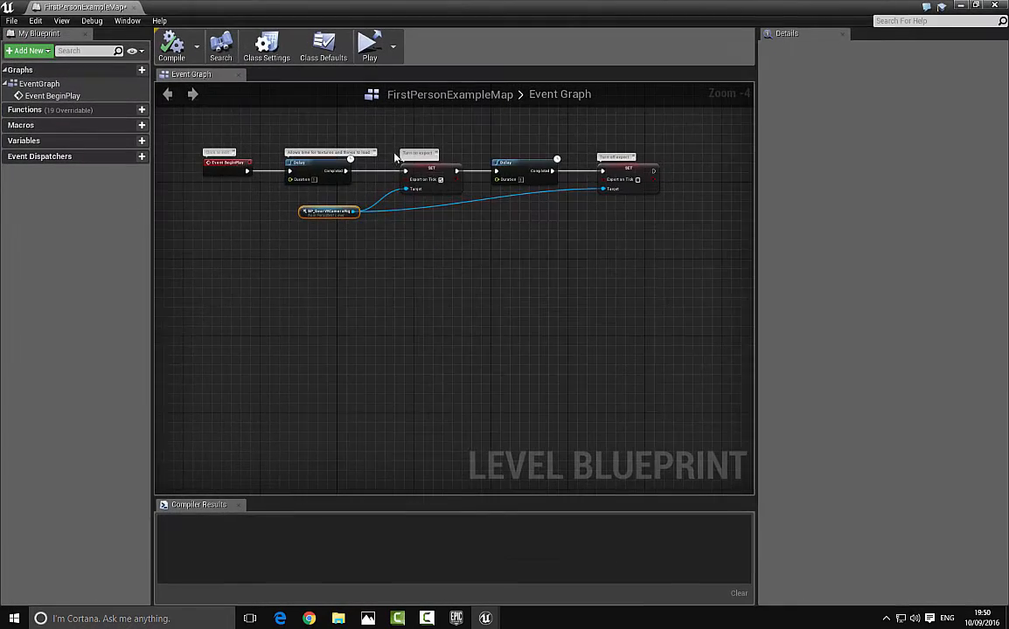
scroll(461, 293, up, 3)
scroll(391, 202, up, 1)
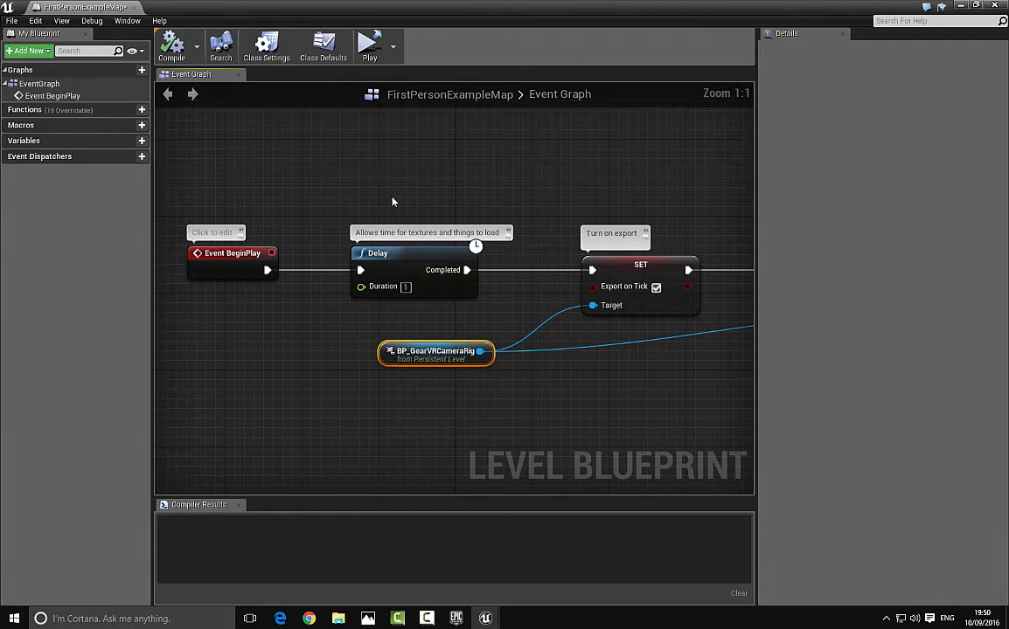
right_drag(297, 232, 366, 197)
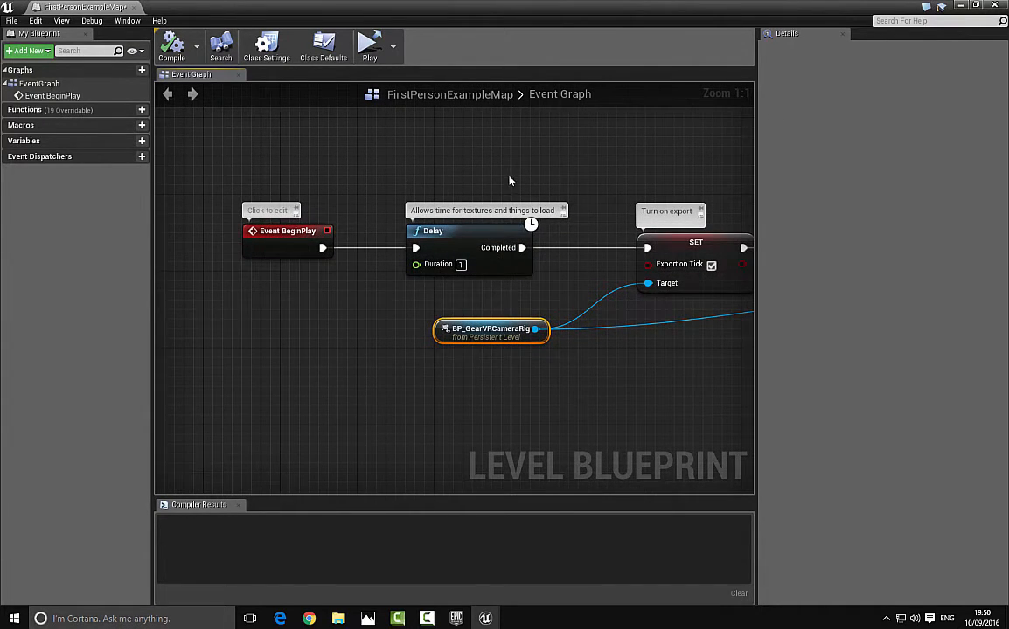
right_drag(420, 227, 341, 208)
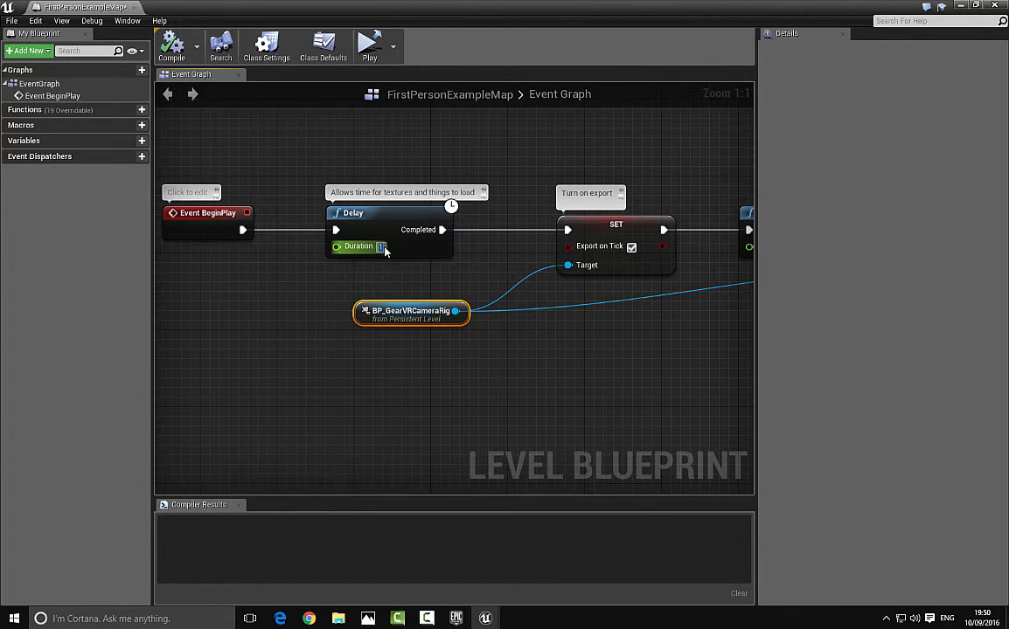
text(2)
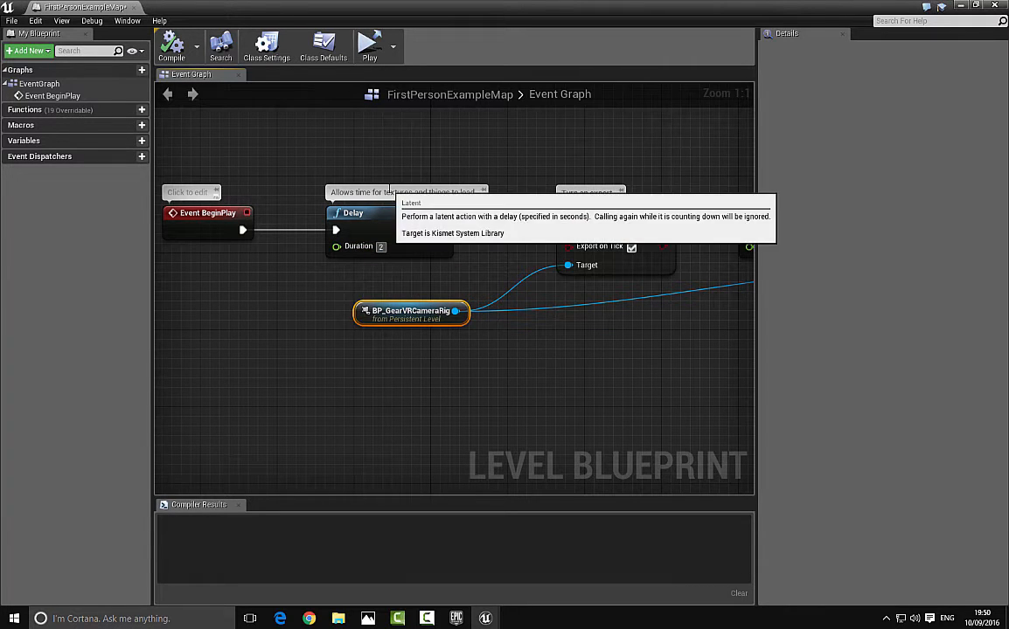
click(311, 251)
- Set the duration of the Delay node between the turn-on and turn-off export nodes to 60 seconds
right_drag(314, 250, 264, 250)
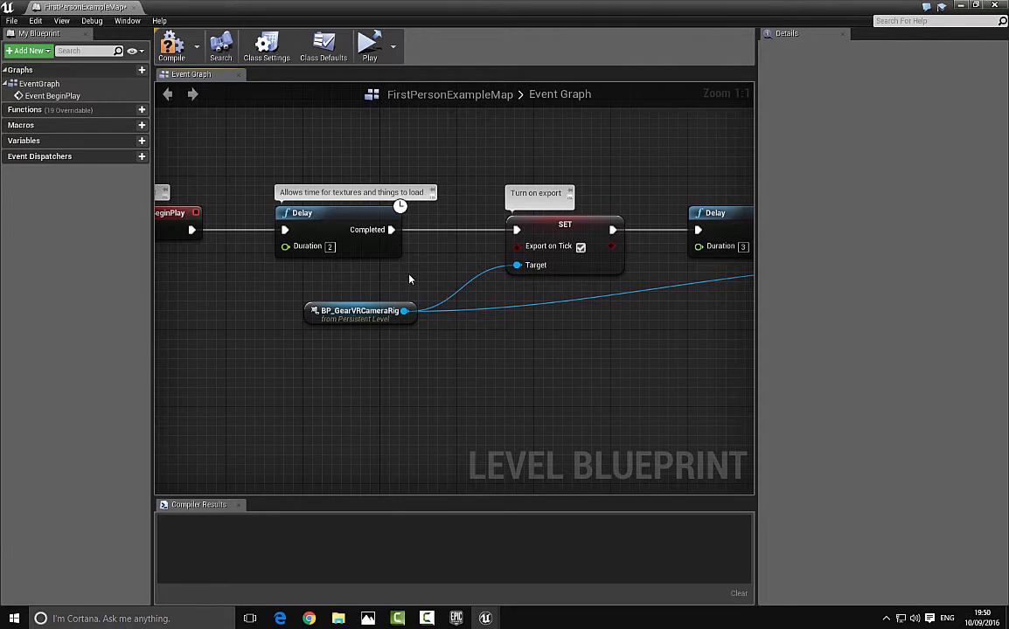
right_drag(455, 275, 343, 255)
right_drag(375, 290, 307, 297)
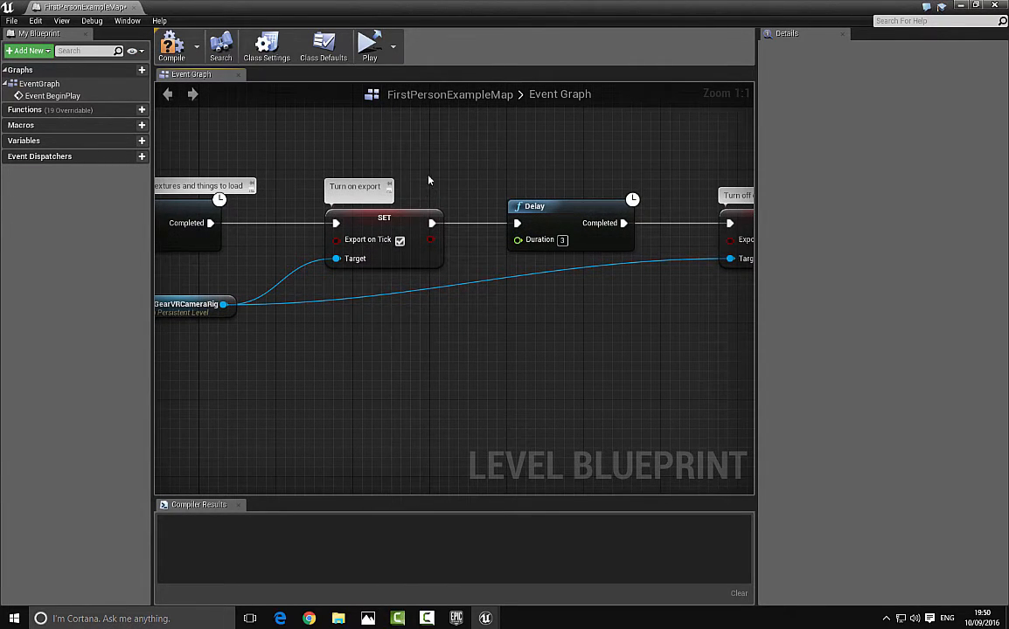
right_drag(262, 294, 348, 277)
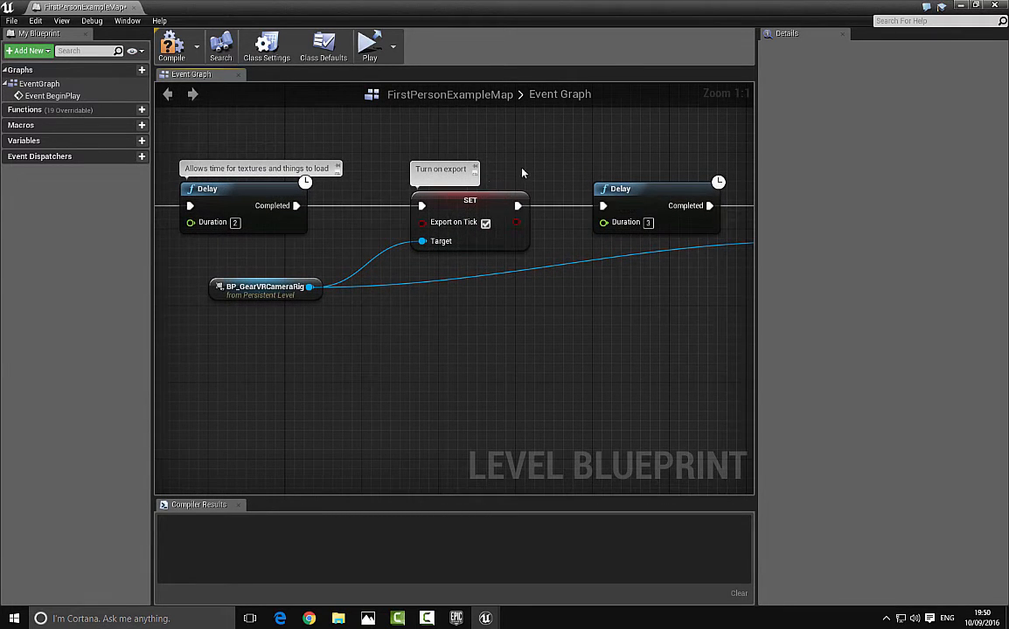
right_drag(521, 173, 372, 176)
click(486, 196)
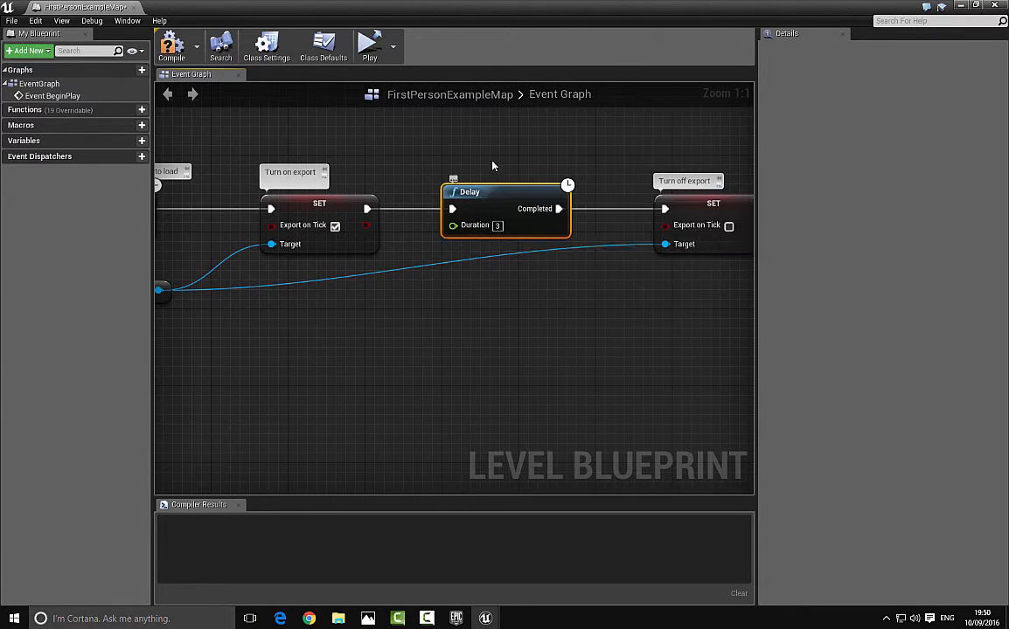
right_drag(492, 166, 436, 159)
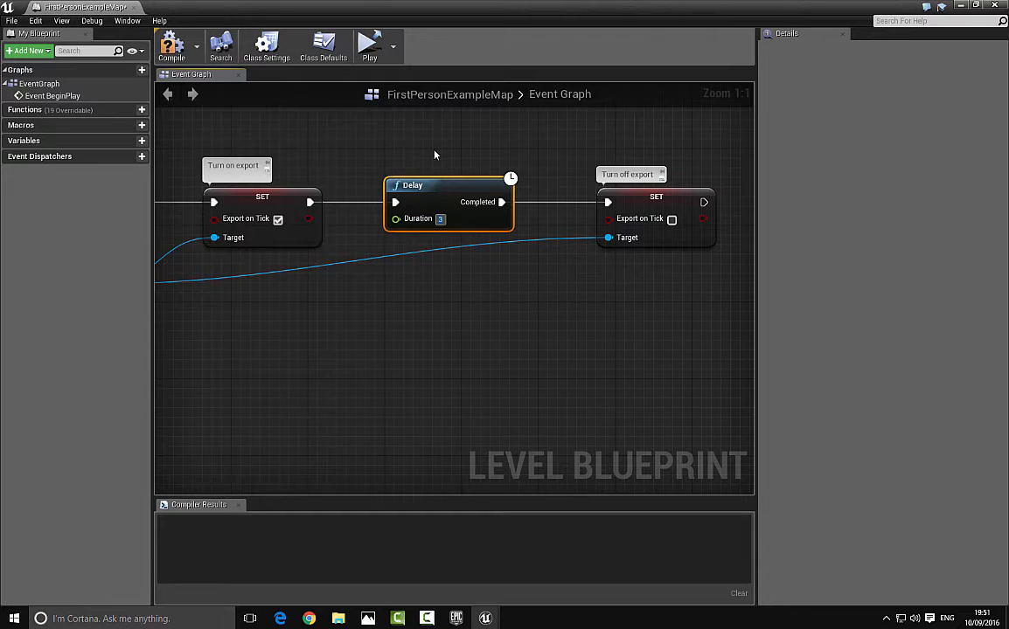
text(60)
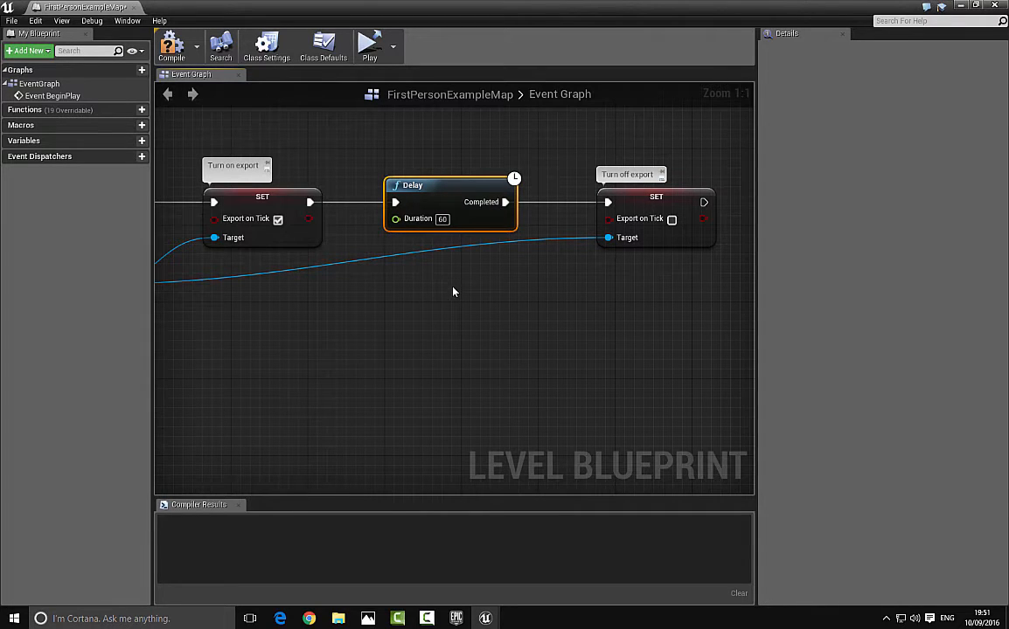
- Review the export node chain, then compile and close the Level Blueprint
right_drag(490, 278, 394, 275)
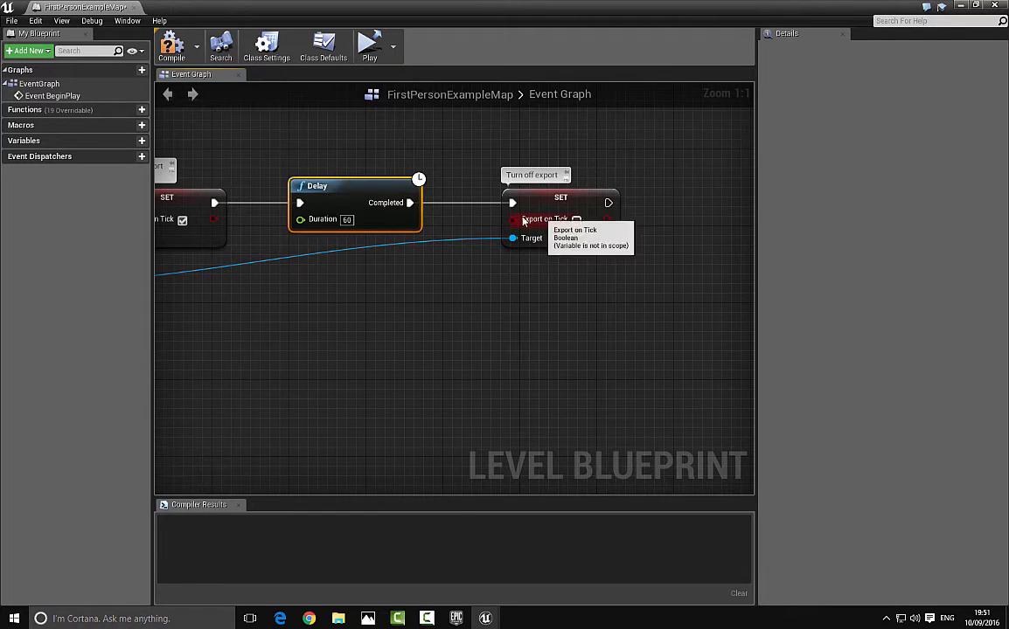
right_drag(293, 241, 505, 249)
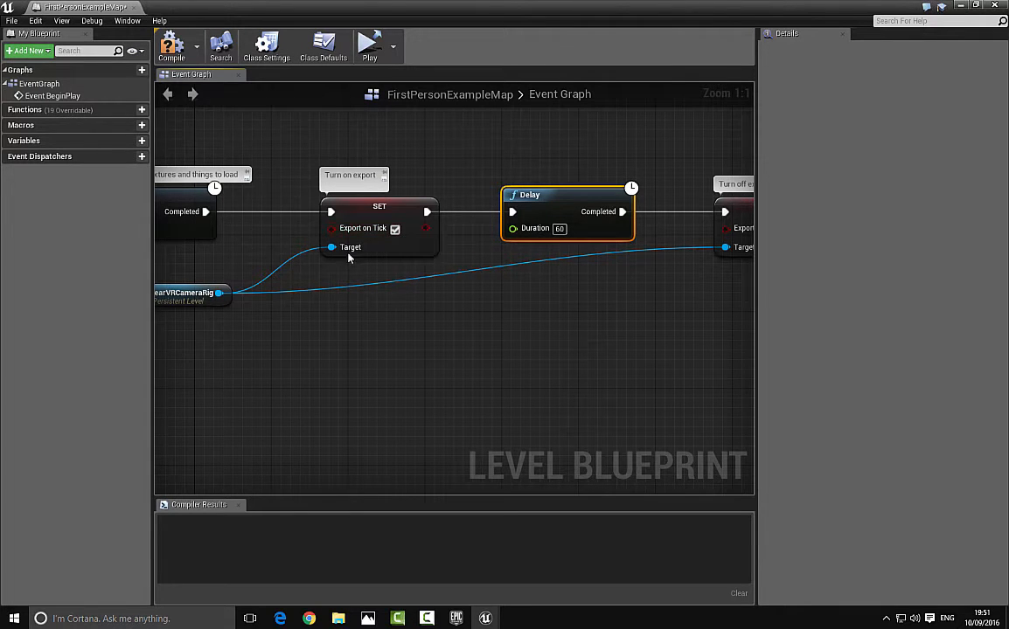
click(395, 229)
right_drag(504, 284, 587, 255)
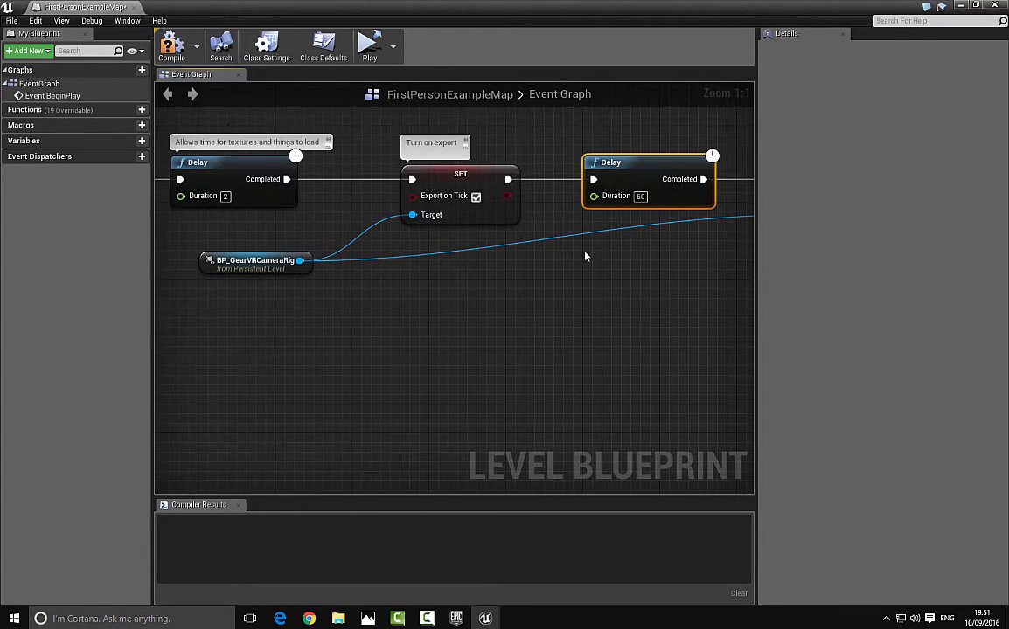
click(165, 45)
drag(284, 4, 311, 70)
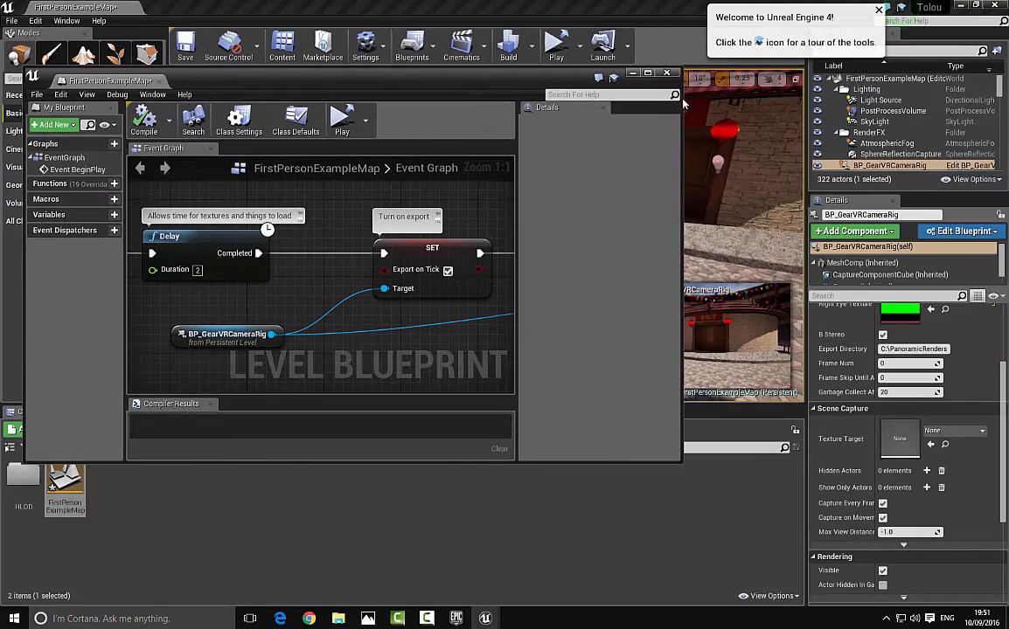
click(674, 75)
right_drag(466, 244, 500, 236)
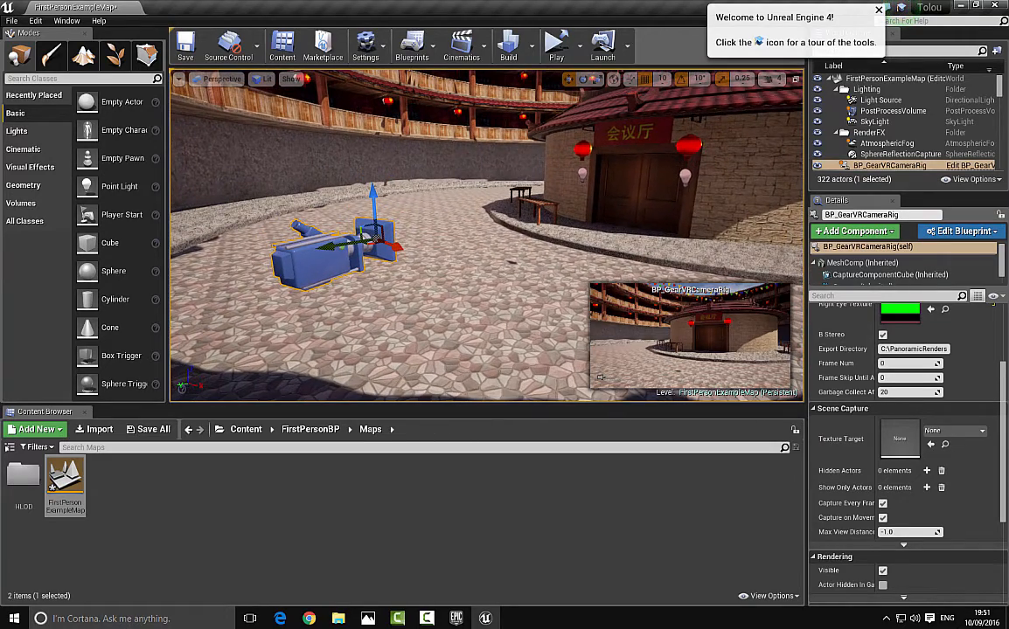
click(579, 46)
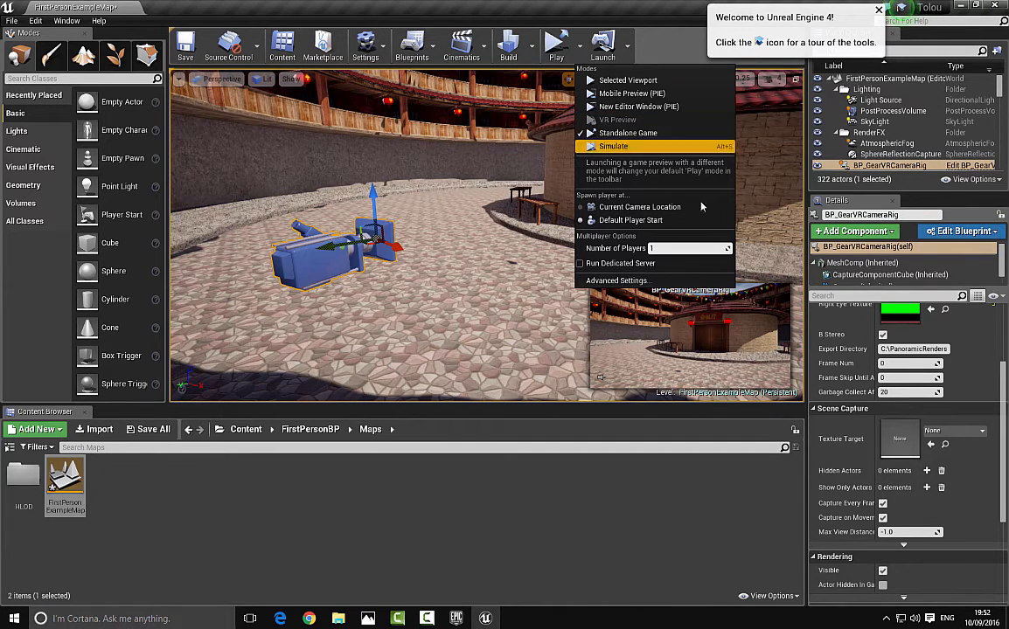
click(317, 255)
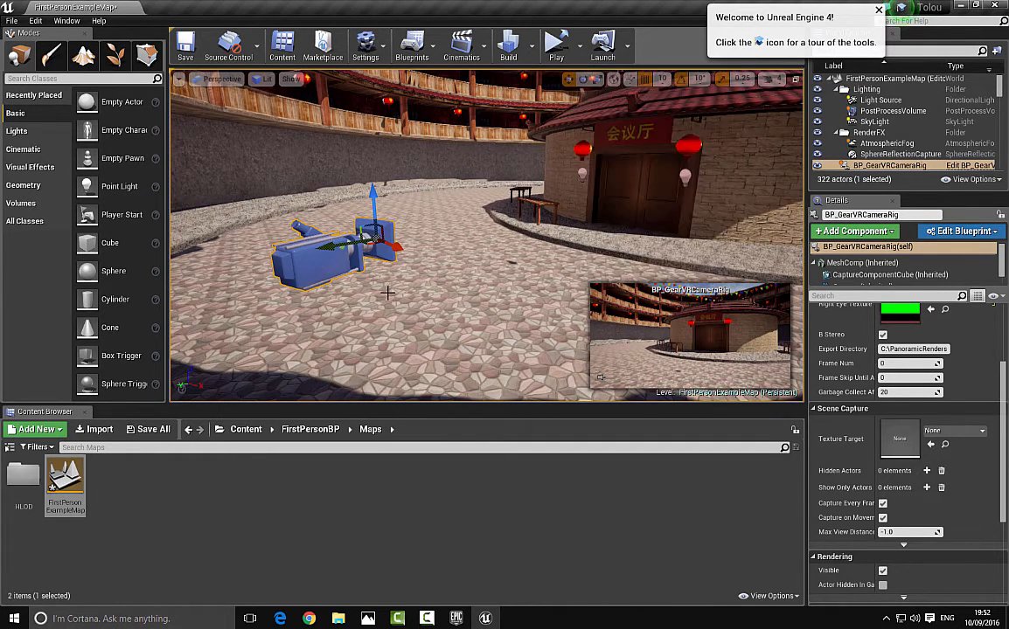
- Copy the camera rig's Export Directory path and open its Game\StereoscopicRender subfolder in File Explorer
click(887, 349)
key(ctrl+c)
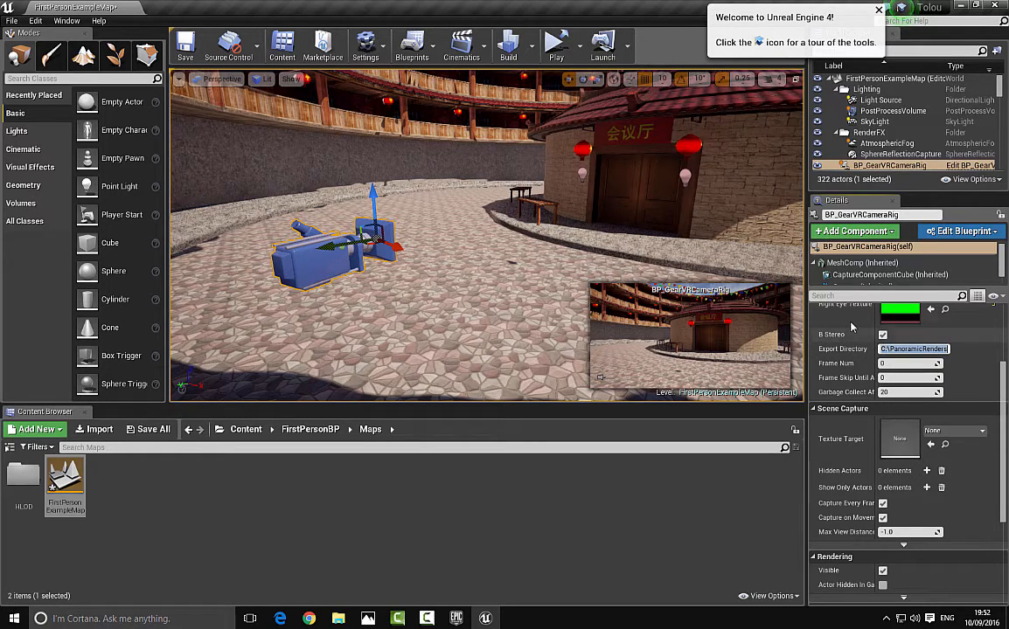
click(337, 618)
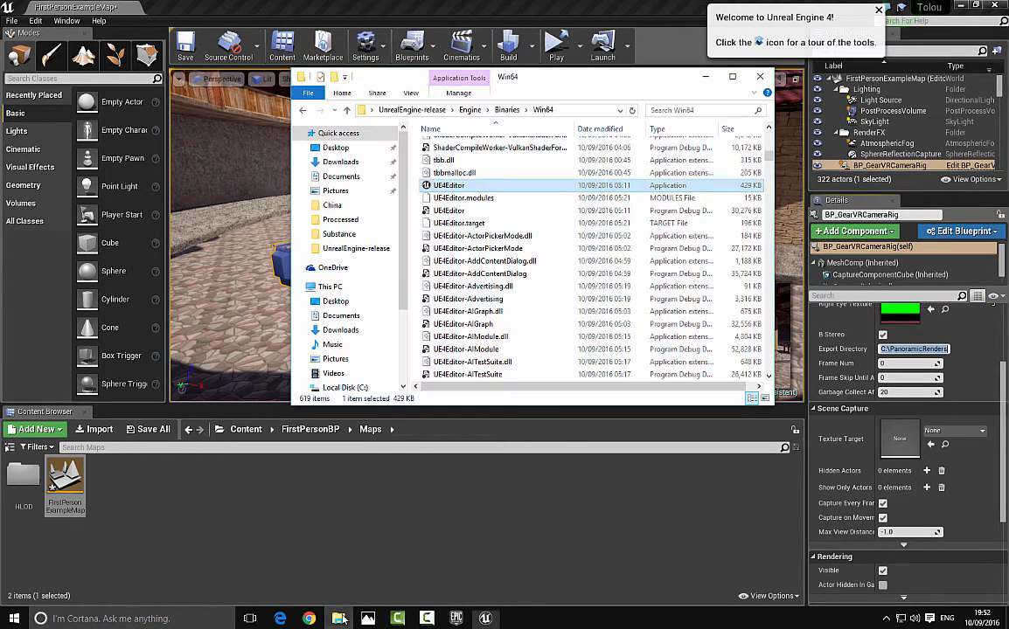
click(579, 110)
key(ctrl+v)
key(Return)
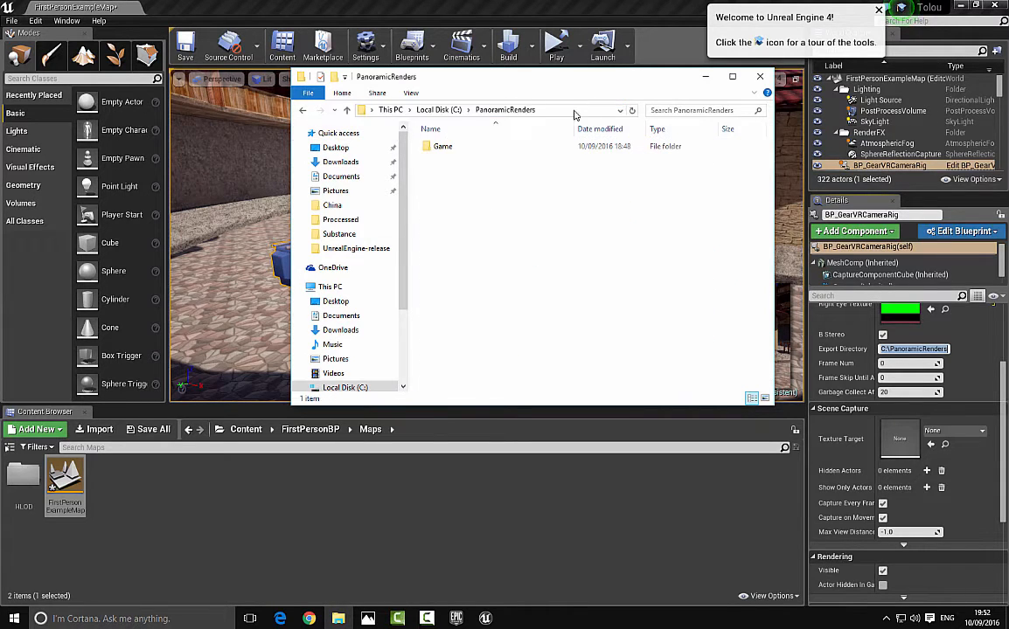
double_click(442, 146)
double_click(461, 147)
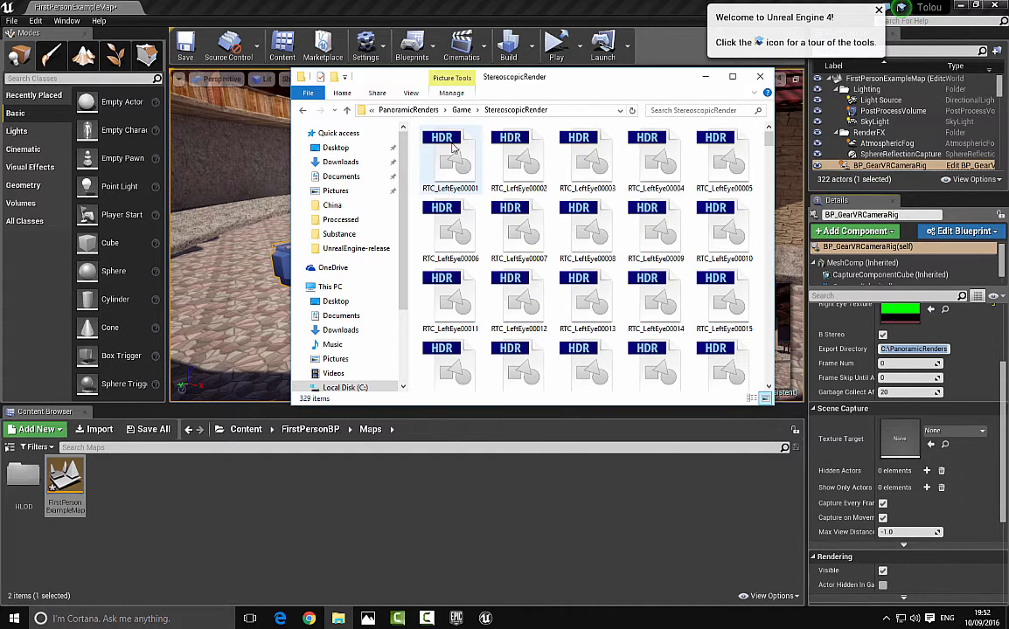
- Delete all old rendered HDR images from the StereoscopicRender folder and reopen the folder to check it
click(452, 150)
key(ctrl+a)
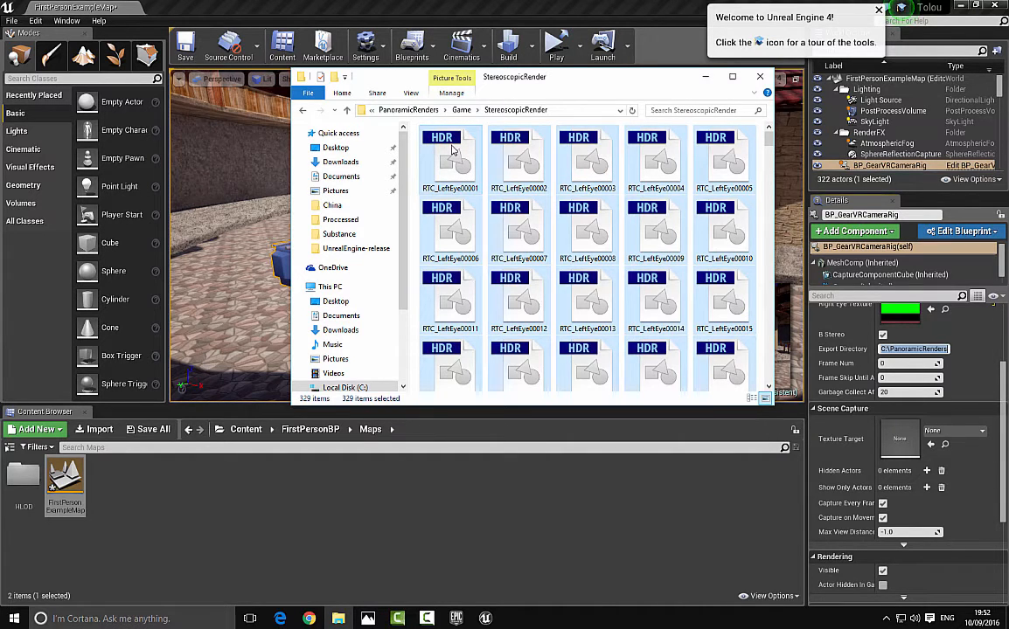
key(Delete)
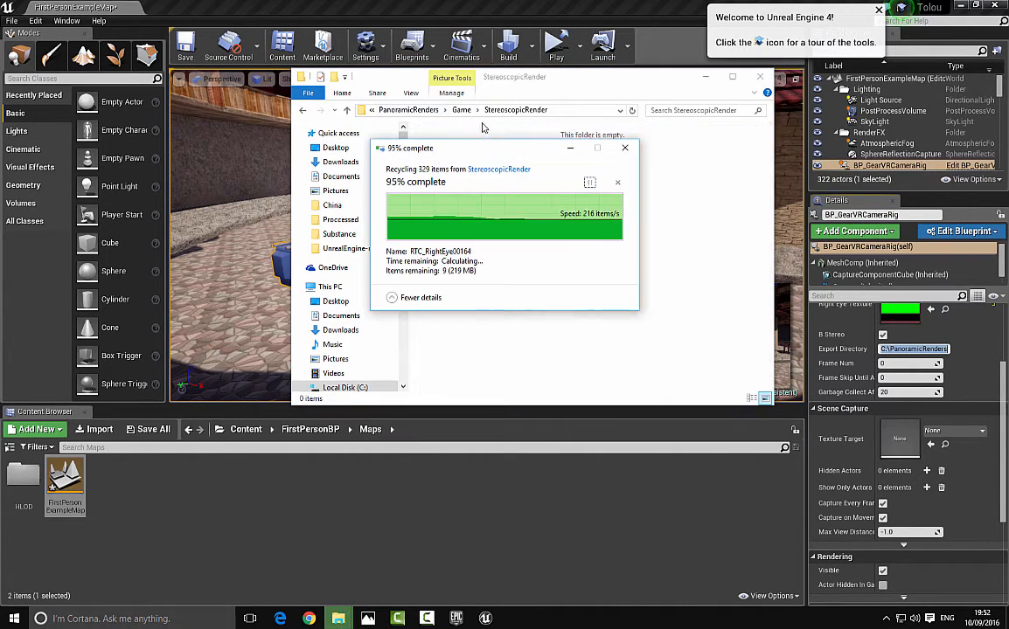
click(346, 109)
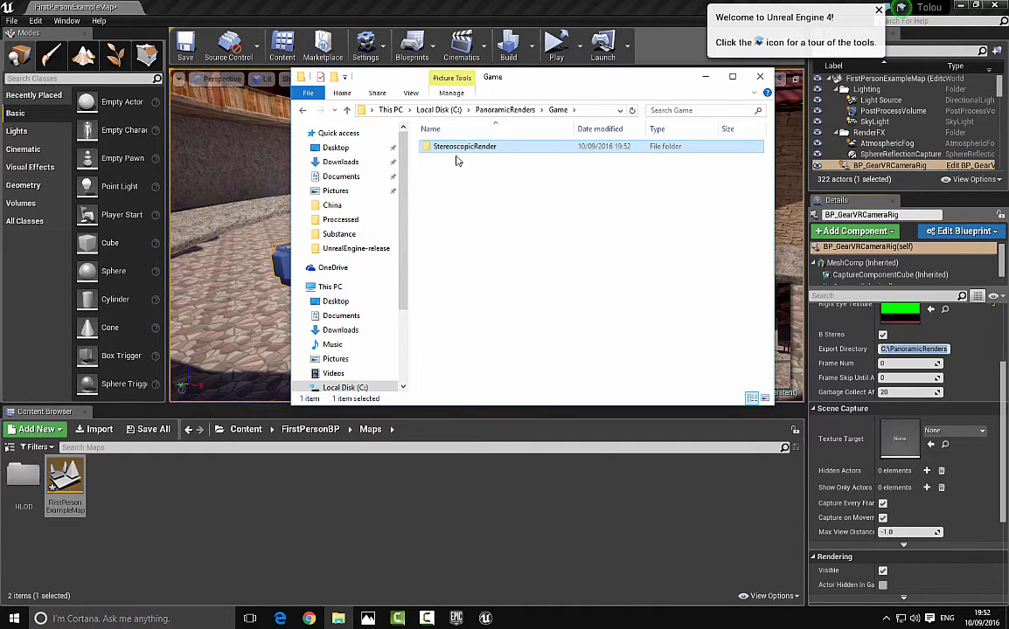
double_click(511, 146)
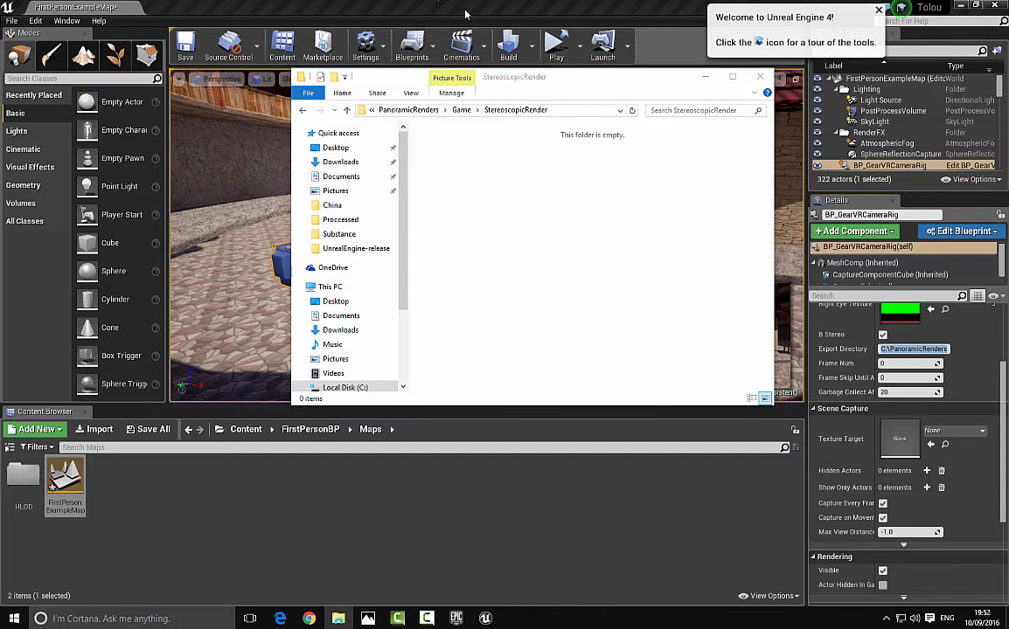
- Play the level in a new editor window to render the HDR frames, check the StereoscopicRender folder, and stop playback
click(465, 14)
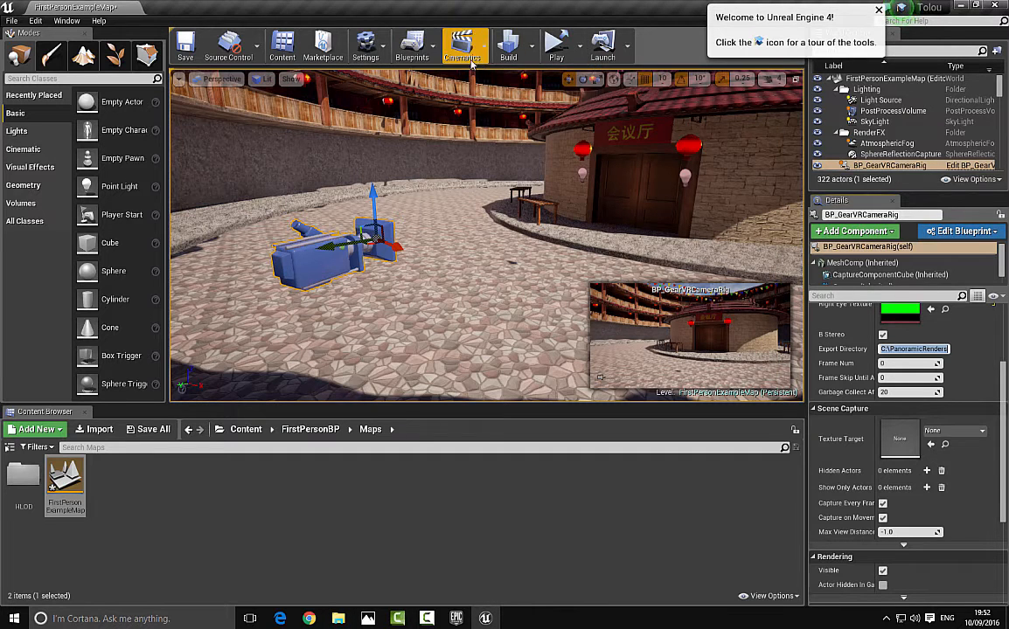
click(580, 46)
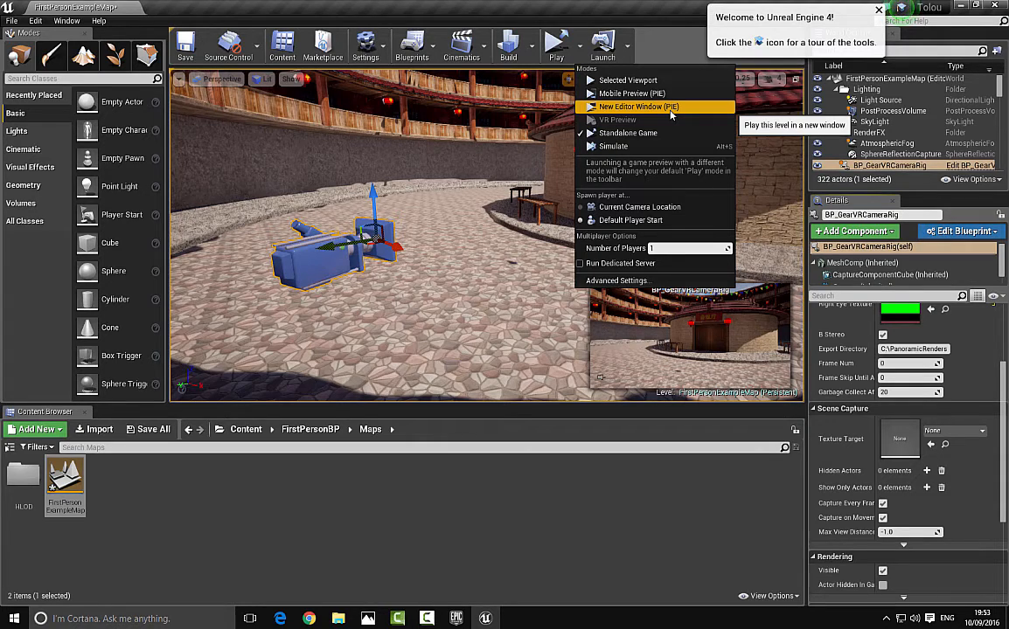
click(666, 107)
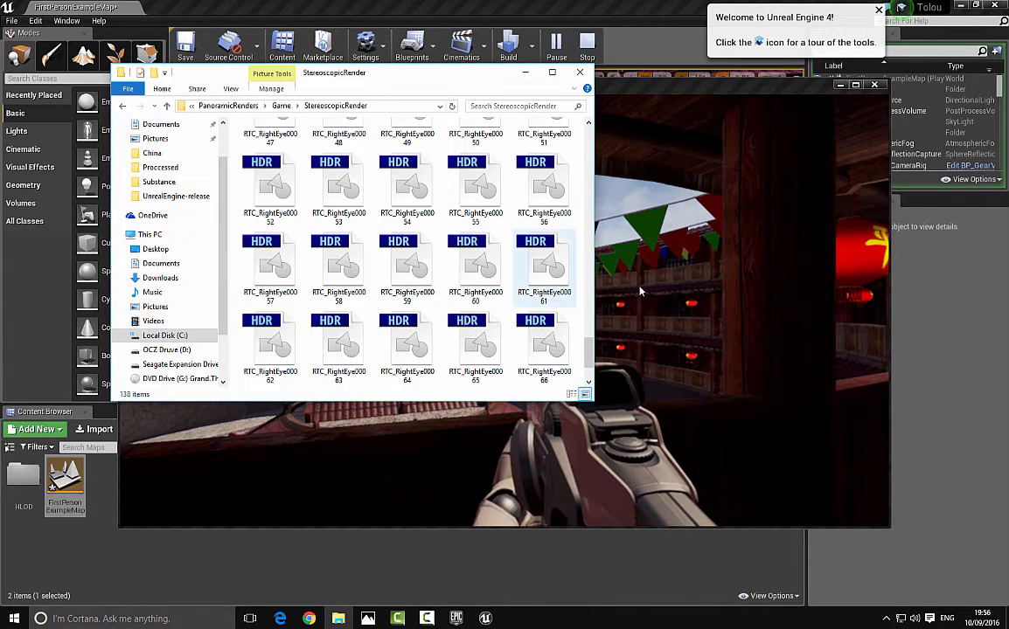
click(561, 246)
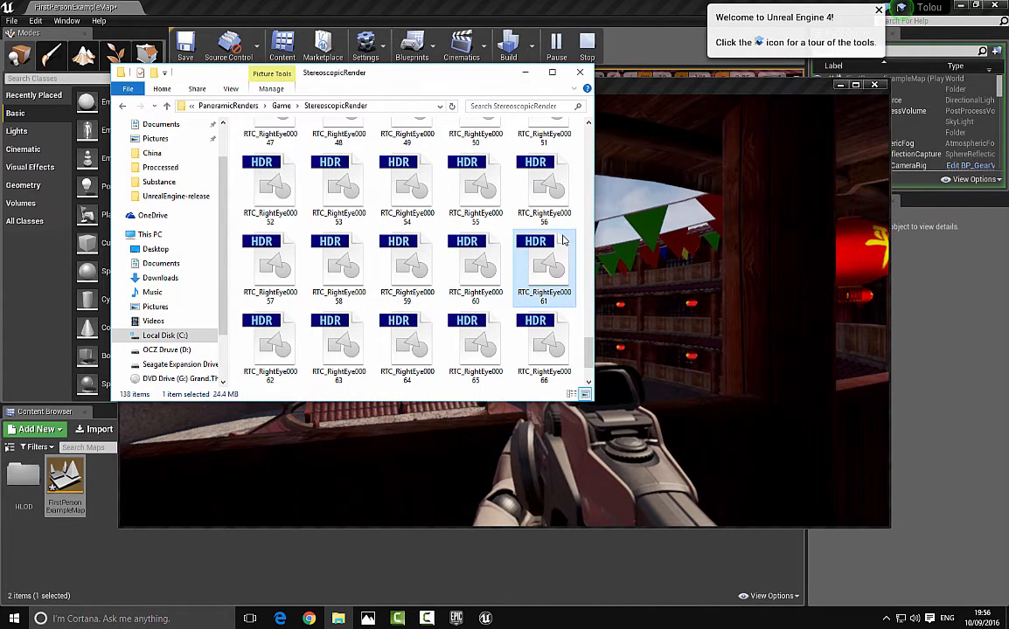
click(671, 291)
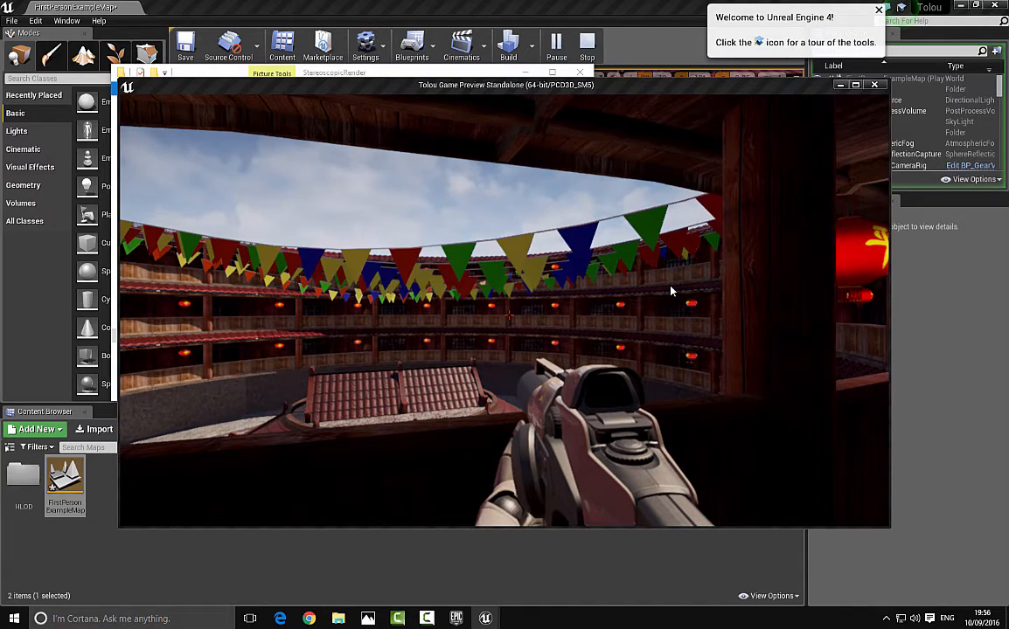
key(Escape)
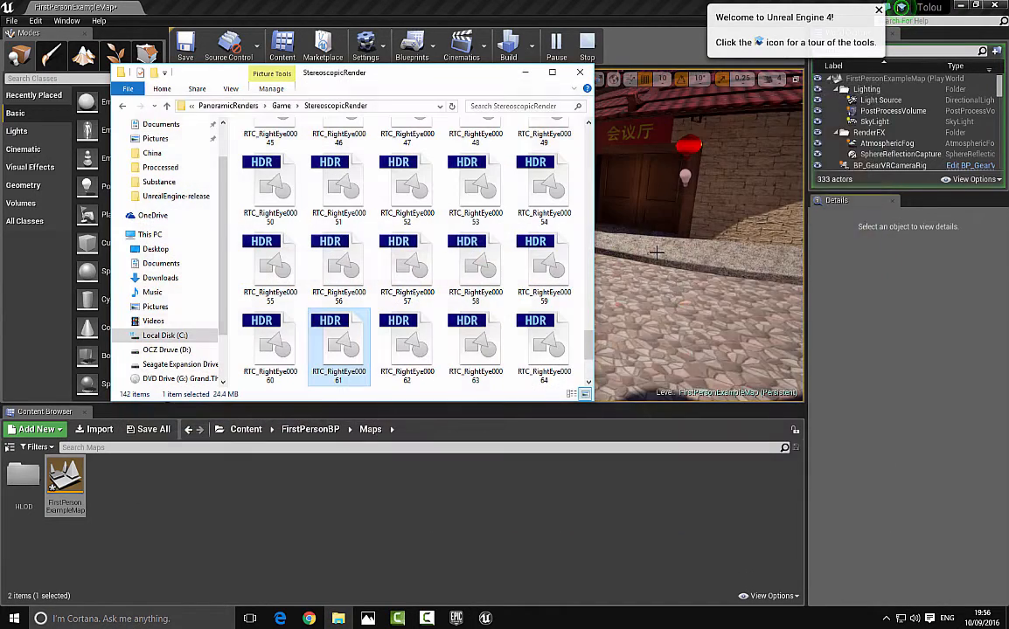
click(475, 5)
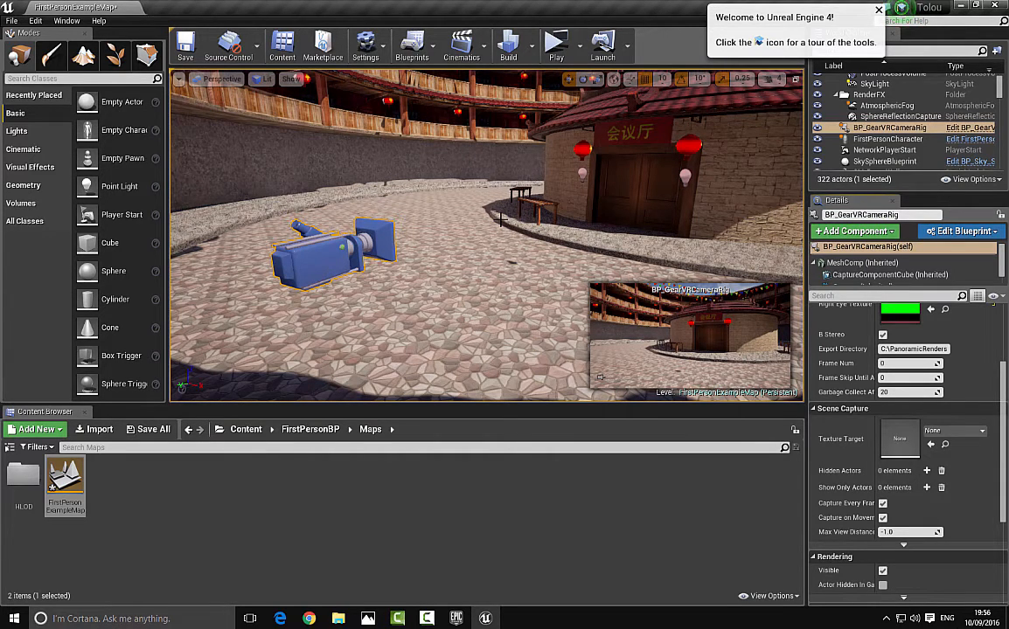
- End the Unreal Engine process in Task Manager and close Task Manager
key(ctrl+shift+Escape)
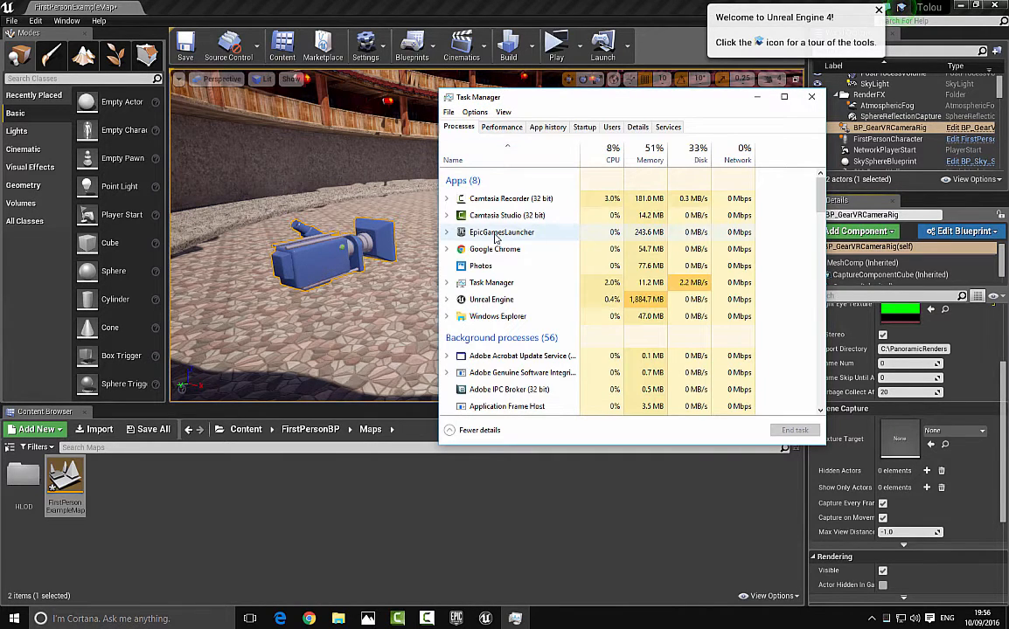
right_click(519, 299)
click(536, 318)
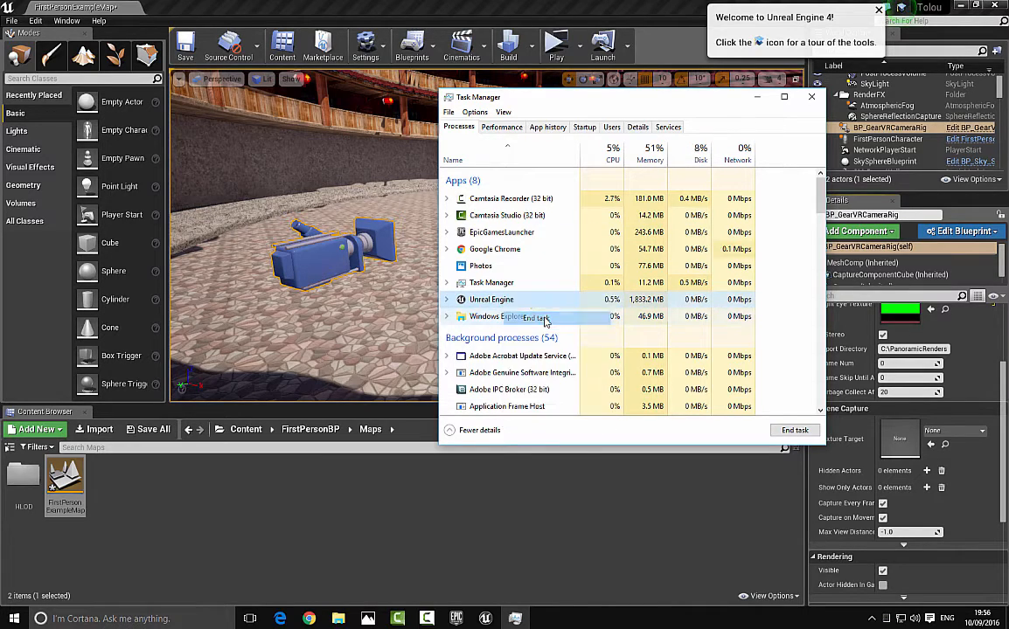
click(811, 97)
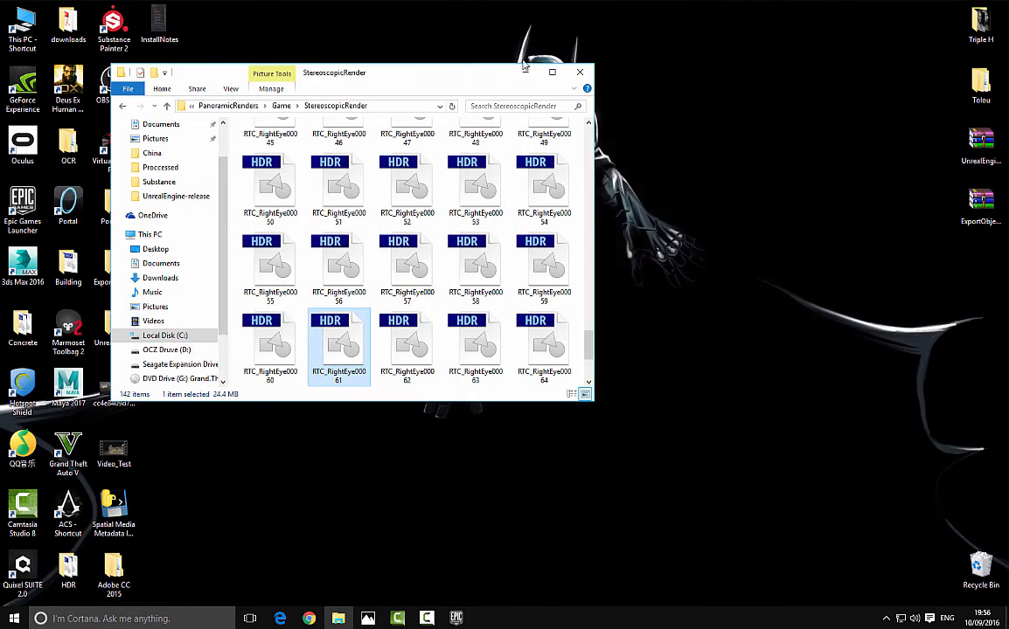
- Open the rendered frame RTC_LeftEye00002 from the StereoscopicRender folder in Photoshop to inspect it
drag(404, 78, 481, 83)
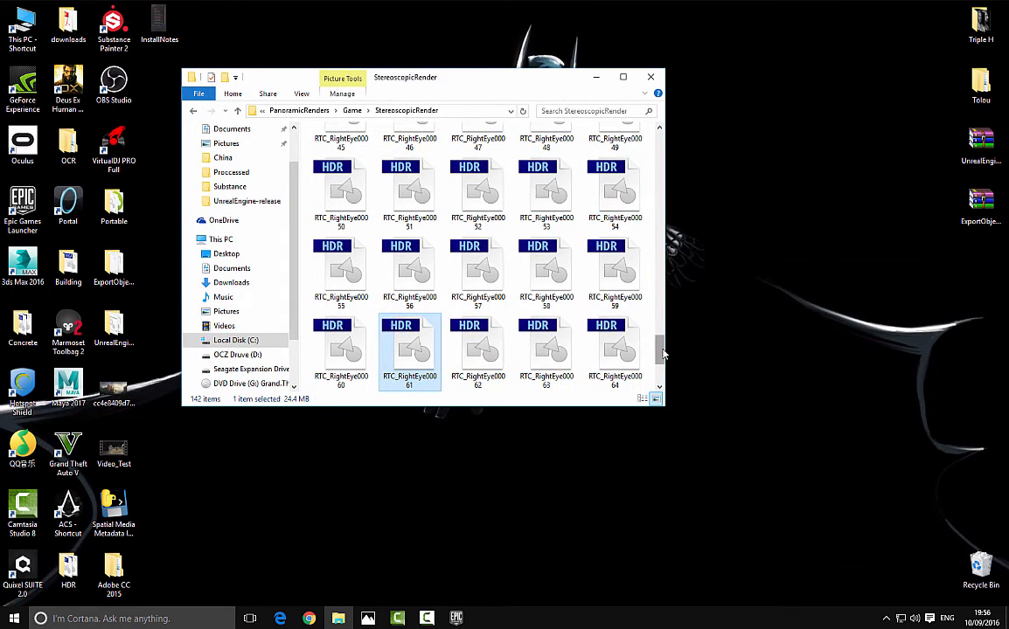
drag(660, 349, 662, 133)
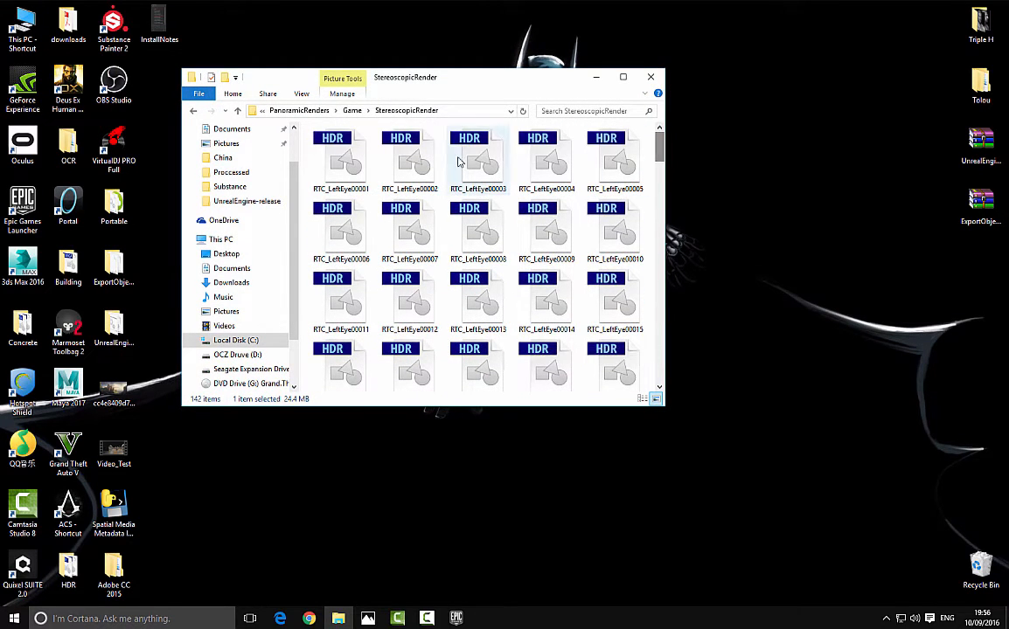
double_click(421, 167)
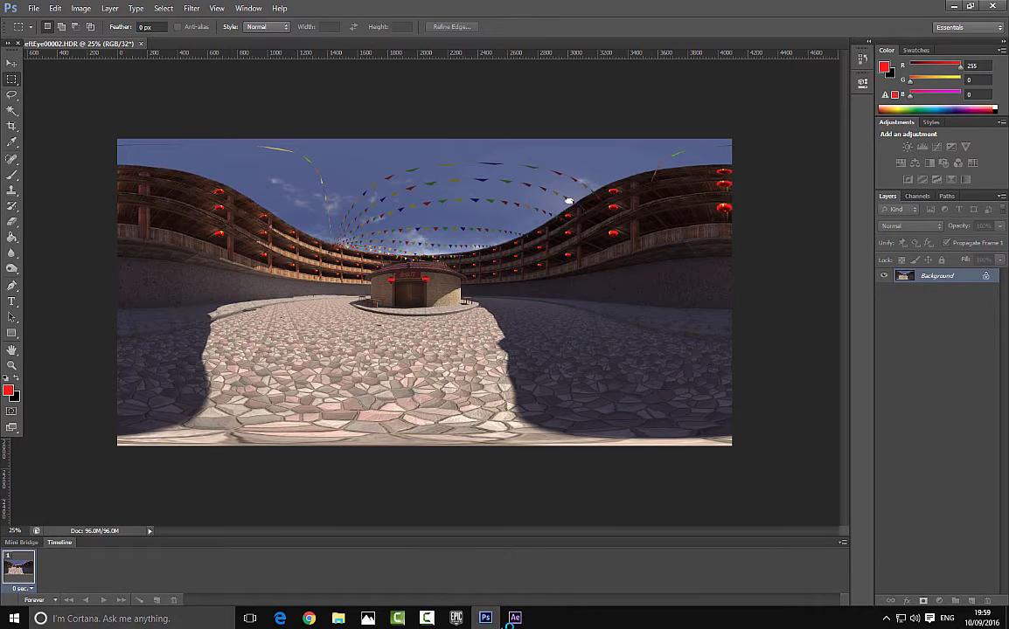
- Switch to After Effects and dismiss its Start window
click(516, 618)
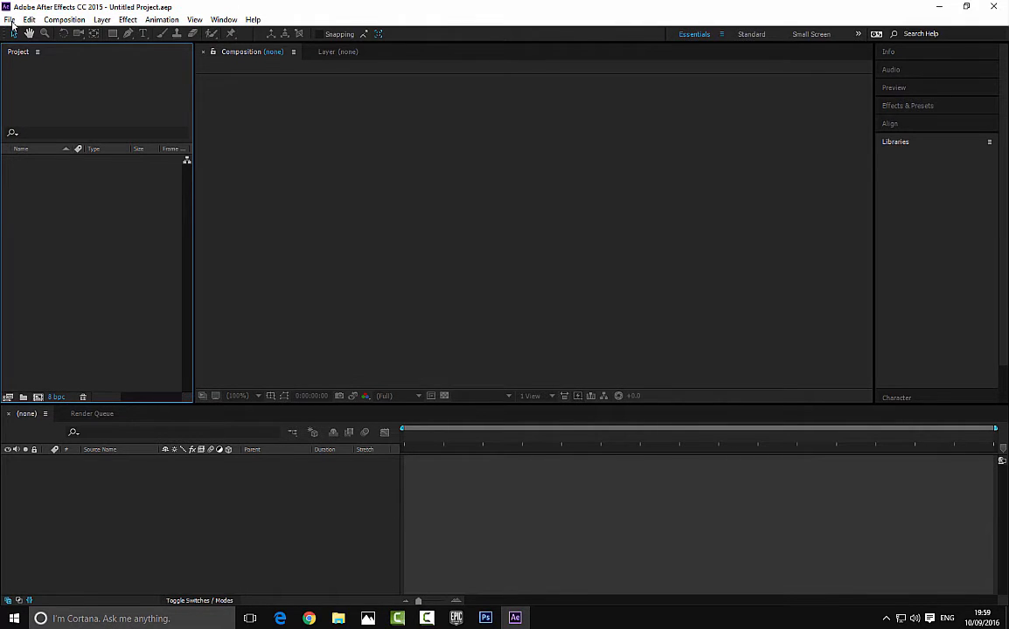
click(12, 21)
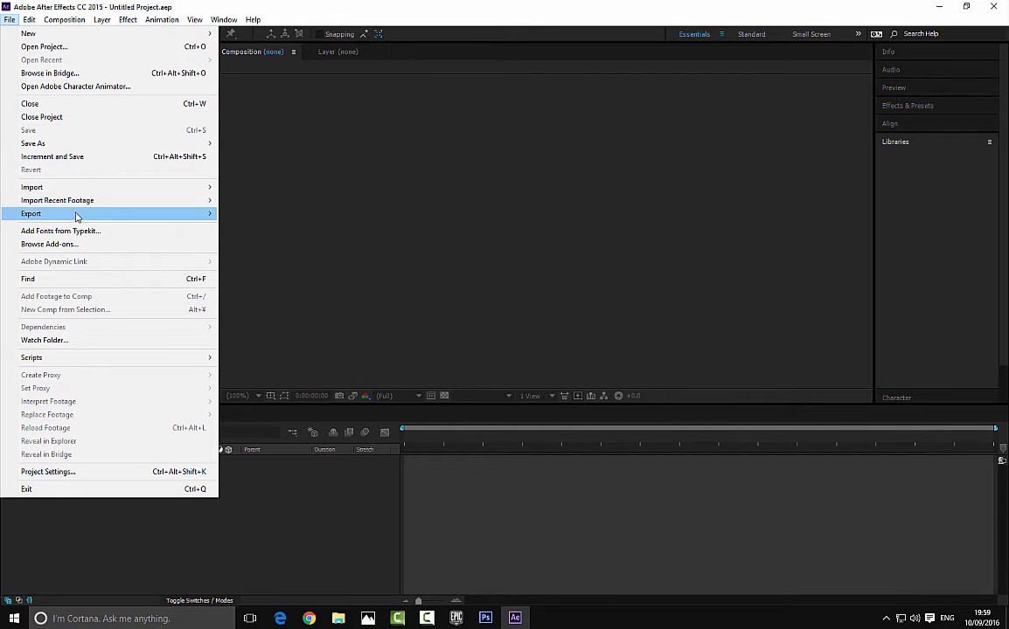
mouse_move(81, 202)
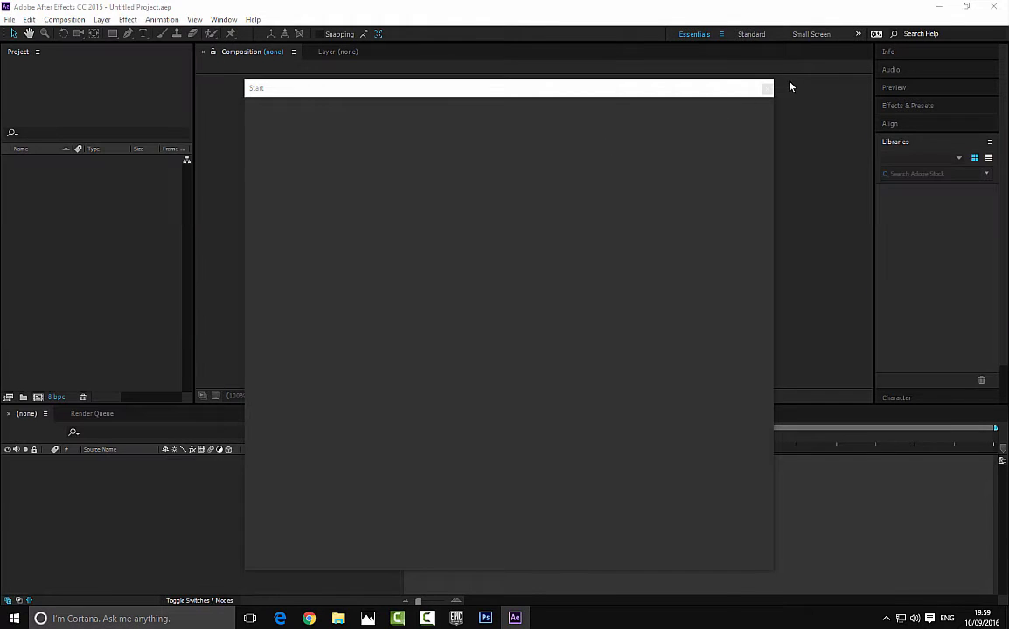
click(766, 90)
- Import the left-eye frames as a Radiance sequence starting from RTC_LeftEye00001 in the StereoscopicRender folder
click(9, 19)
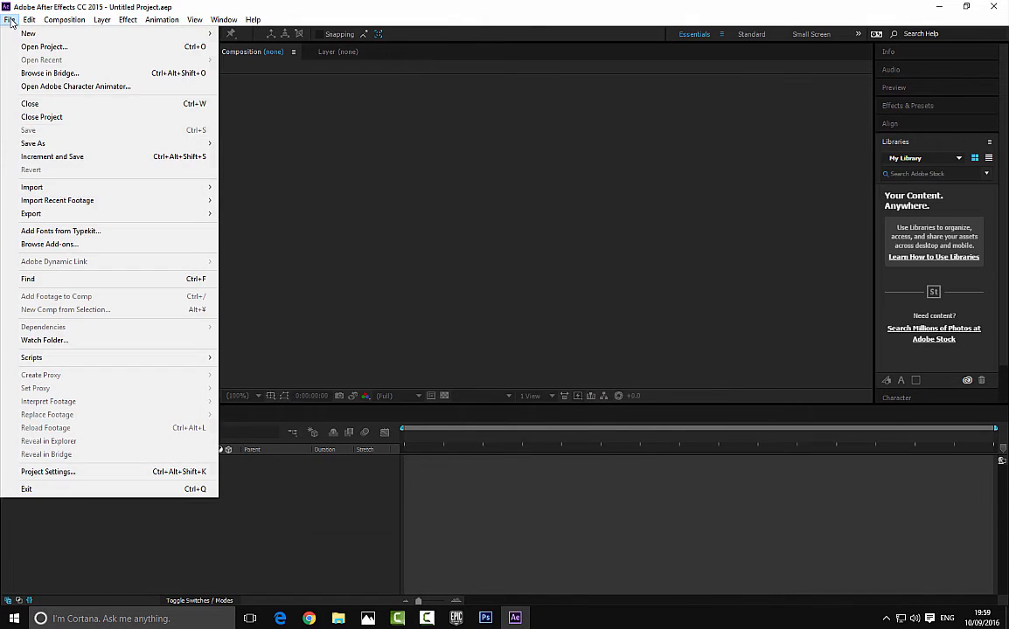
mouse_move(128, 188)
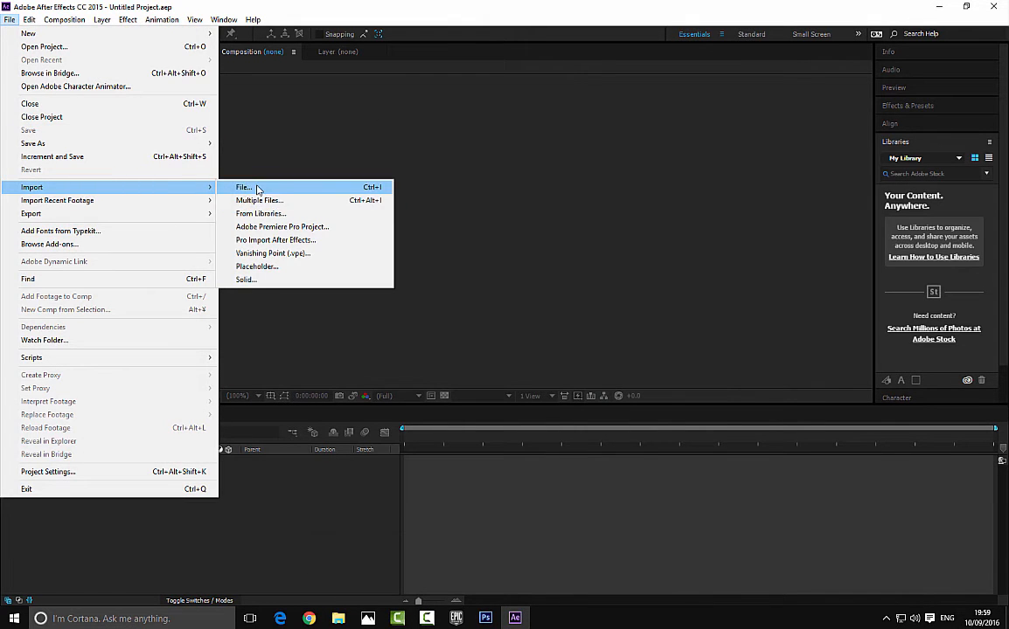
click(278, 201)
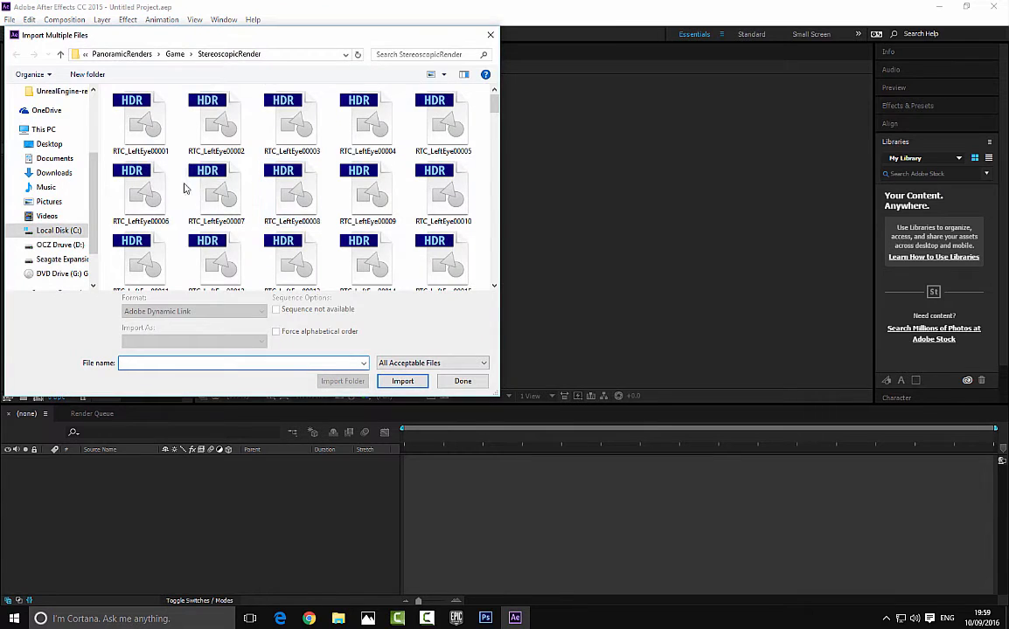
click(150, 124)
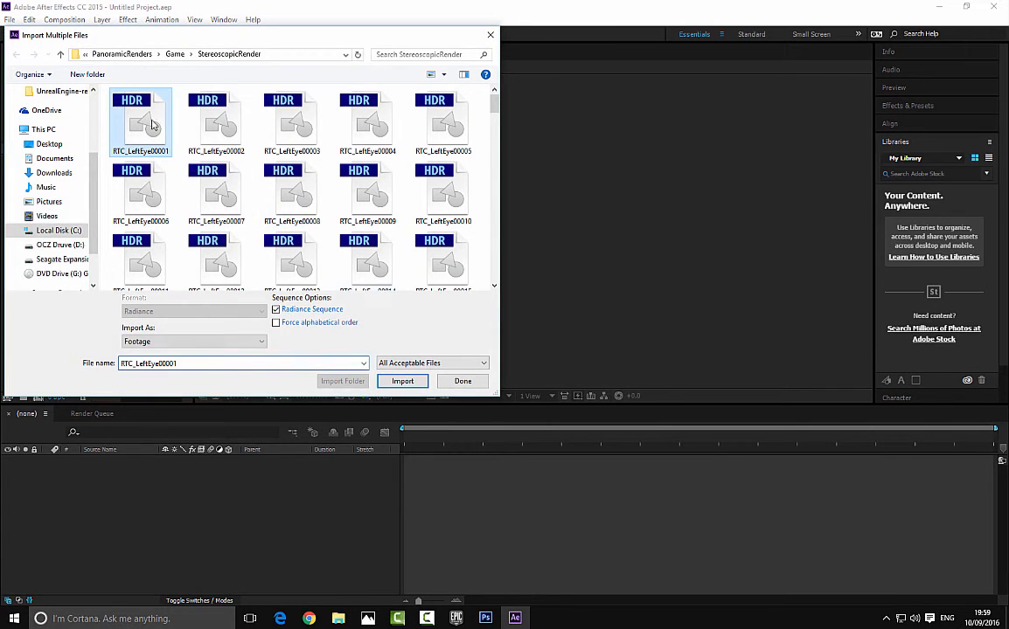
click(402, 381)
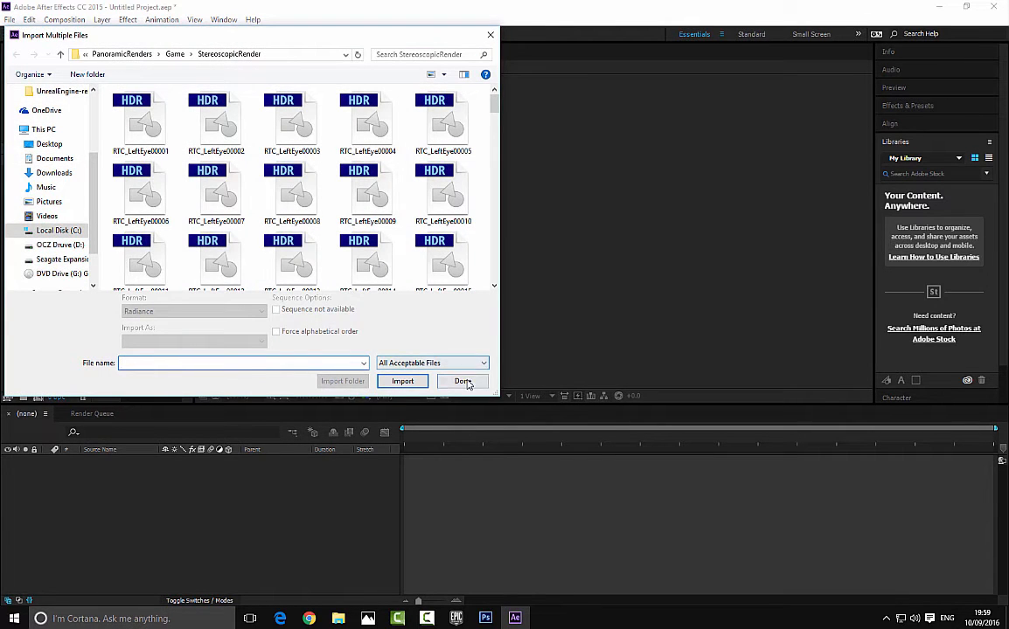
click(462, 382)
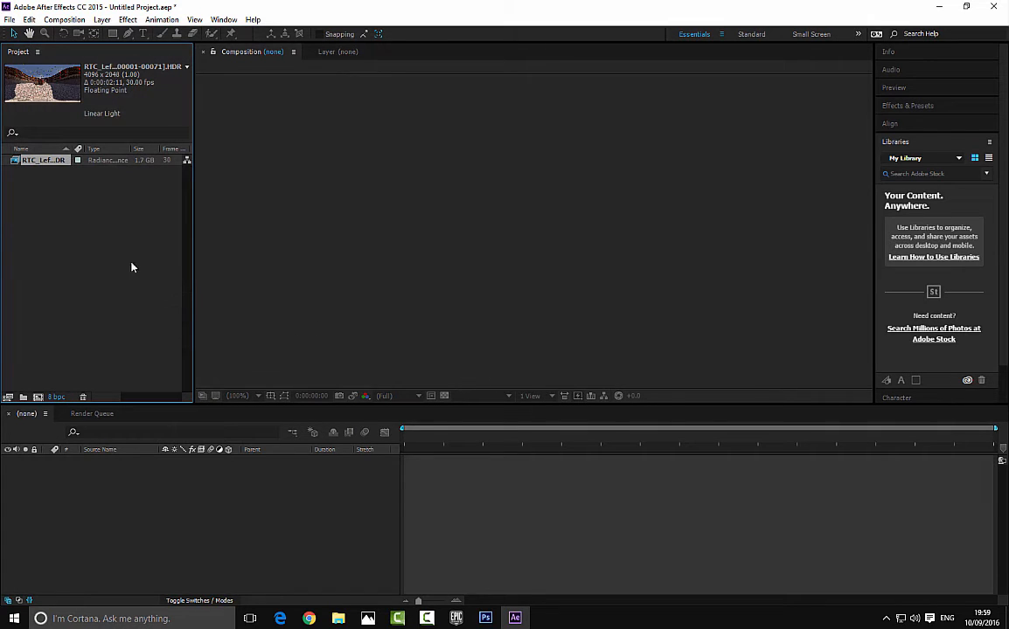
- Create a composition from the imported left-eye sequence and add it to the Adobe Media Encoder queue
drag(44, 96, 448, 483)
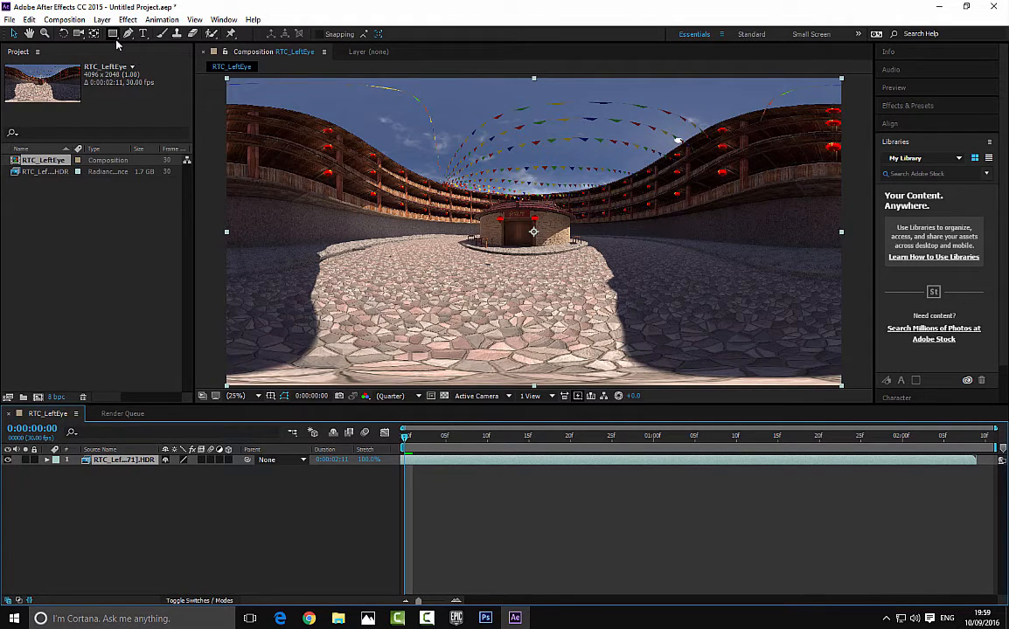
click(65, 19)
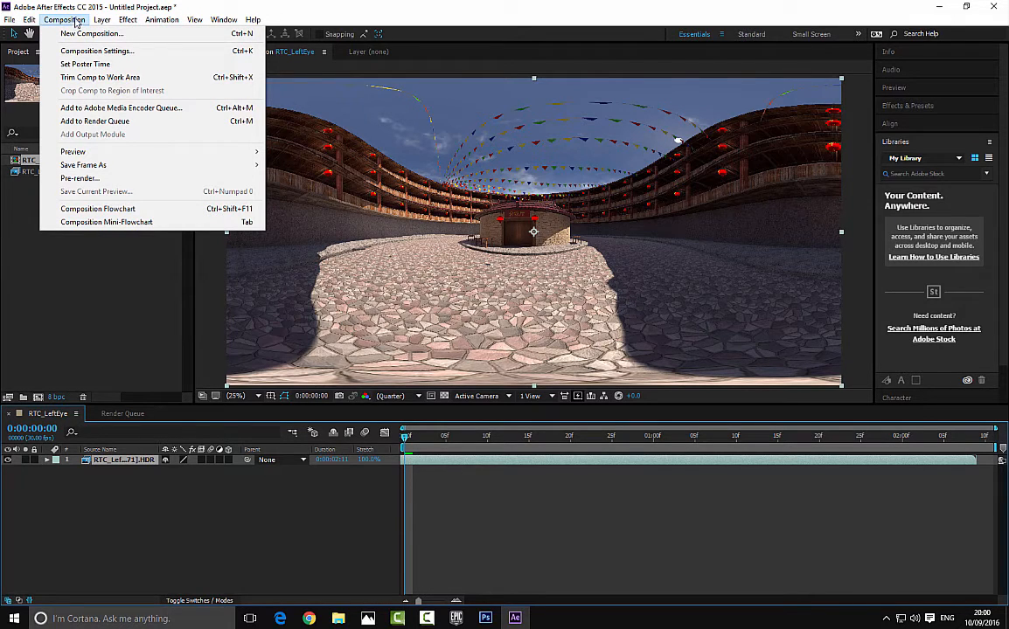
click(76, 22)
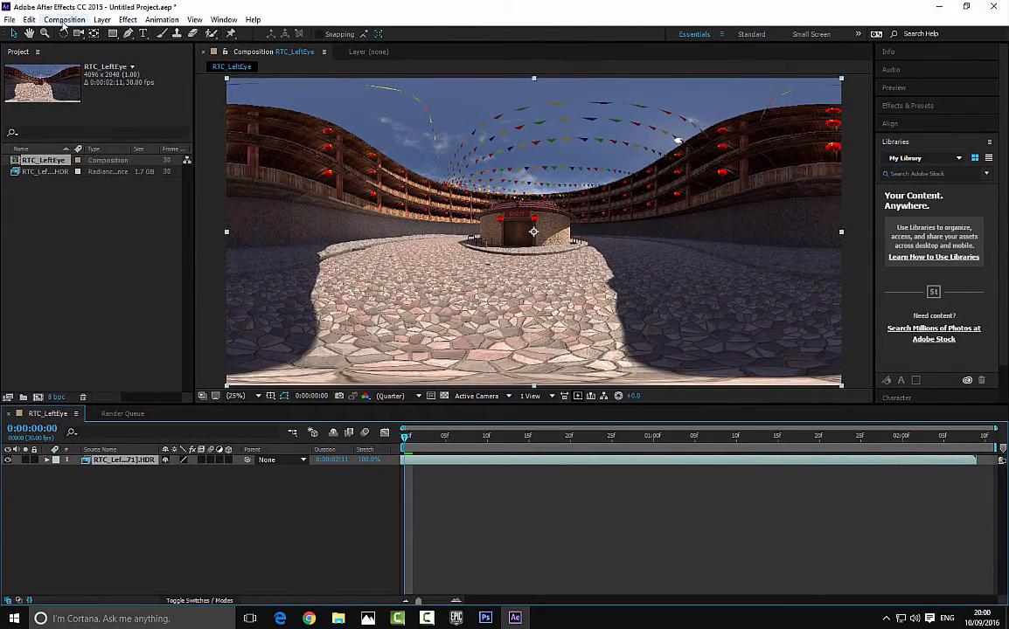
click(63, 19)
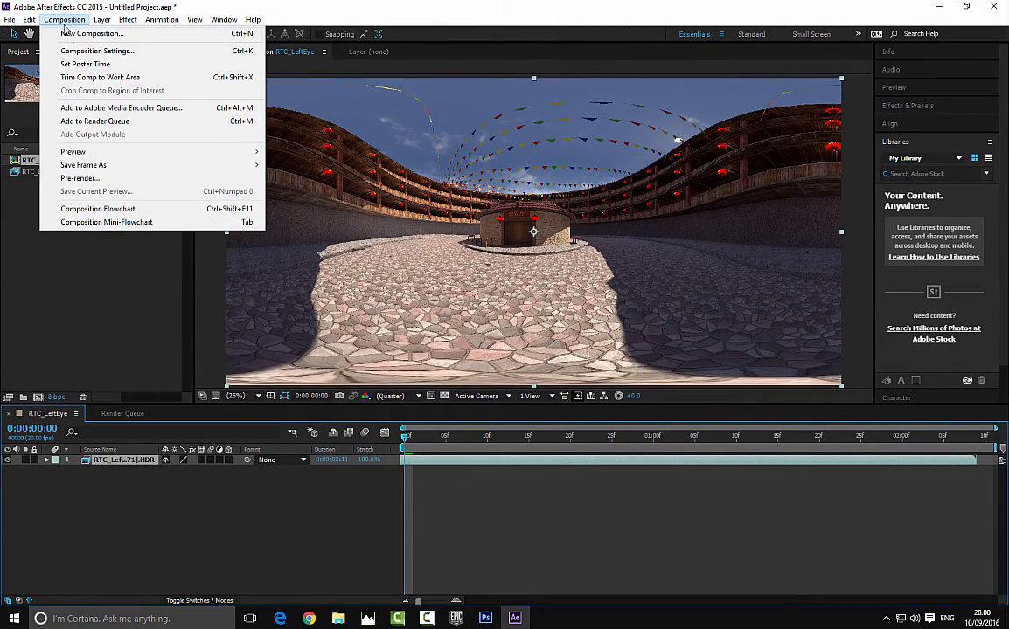
click(155, 111)
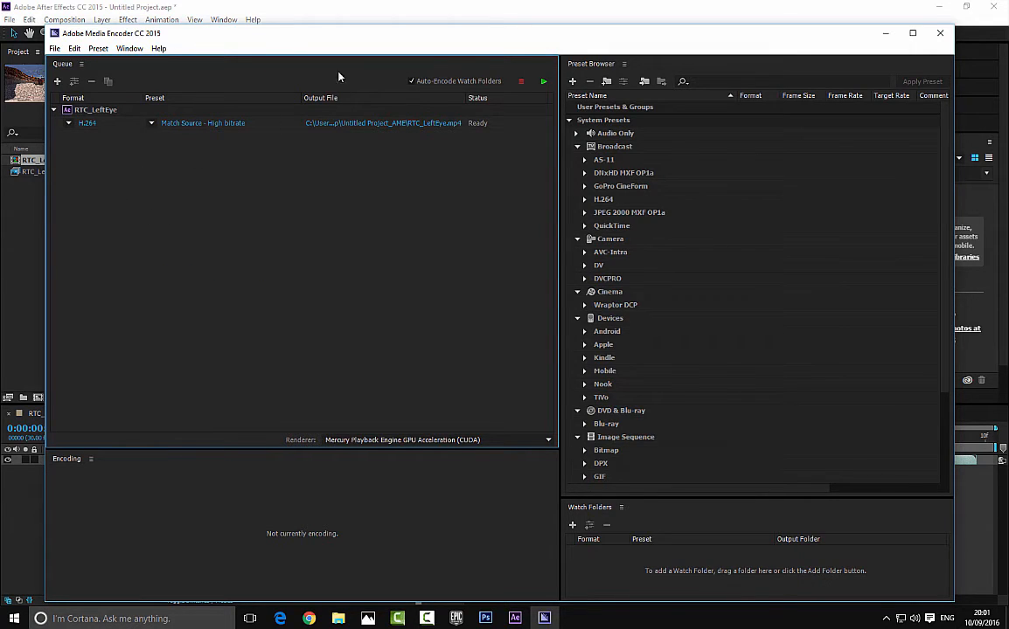
- Open the export settings of the queued RTC_LeftEye composition and keep H.264 as the format
drag(340, 39, 332, 24)
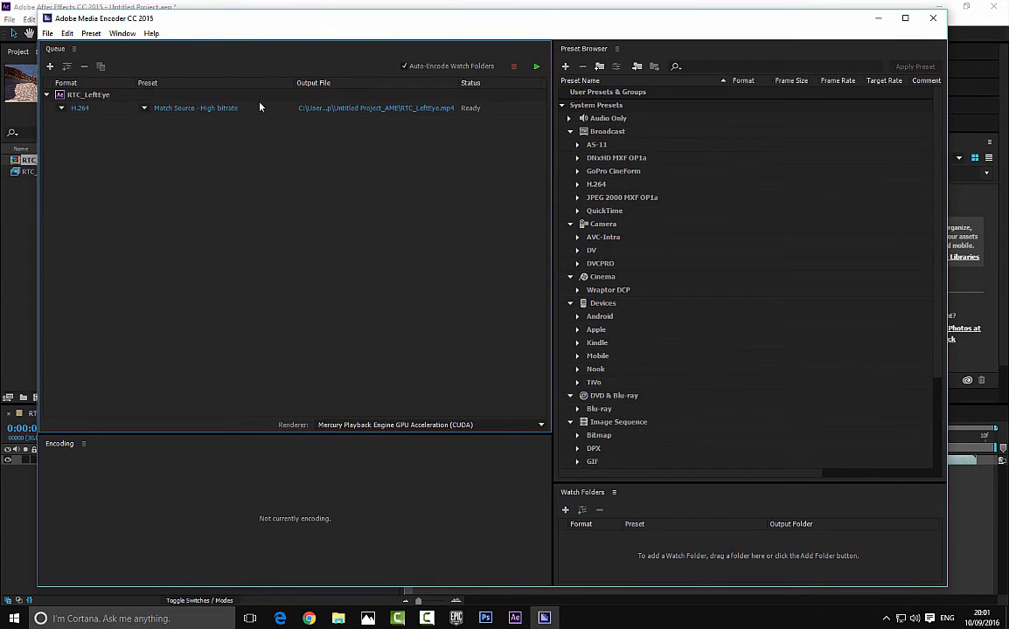
click(81, 108)
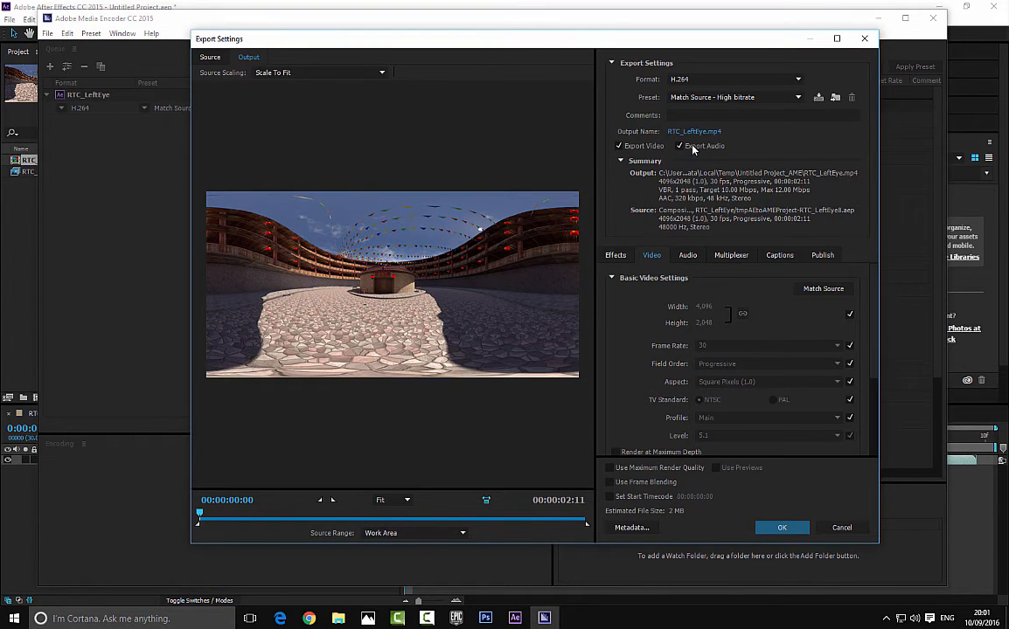
click(712, 79)
click(712, 80)
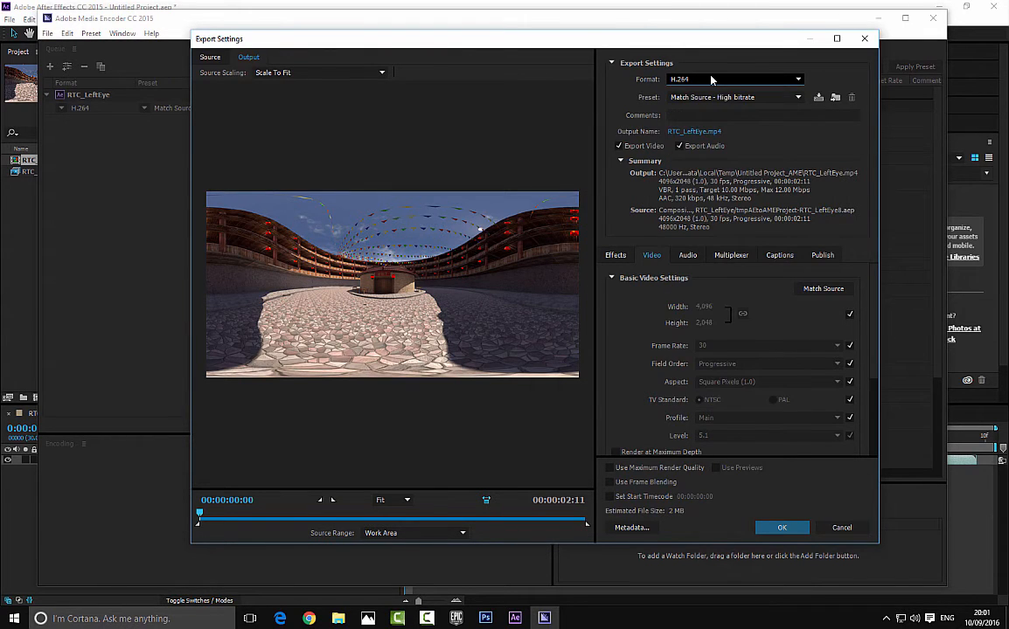
- Set the export's output file to 360Video on the Desktop as an MP4 video
click(706, 133)
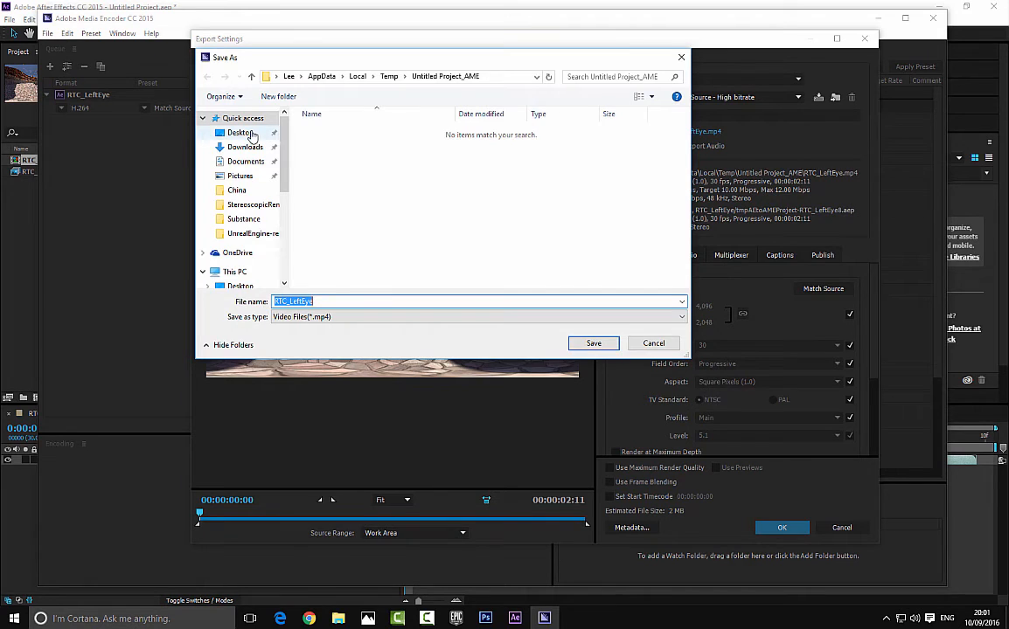
click(251, 133)
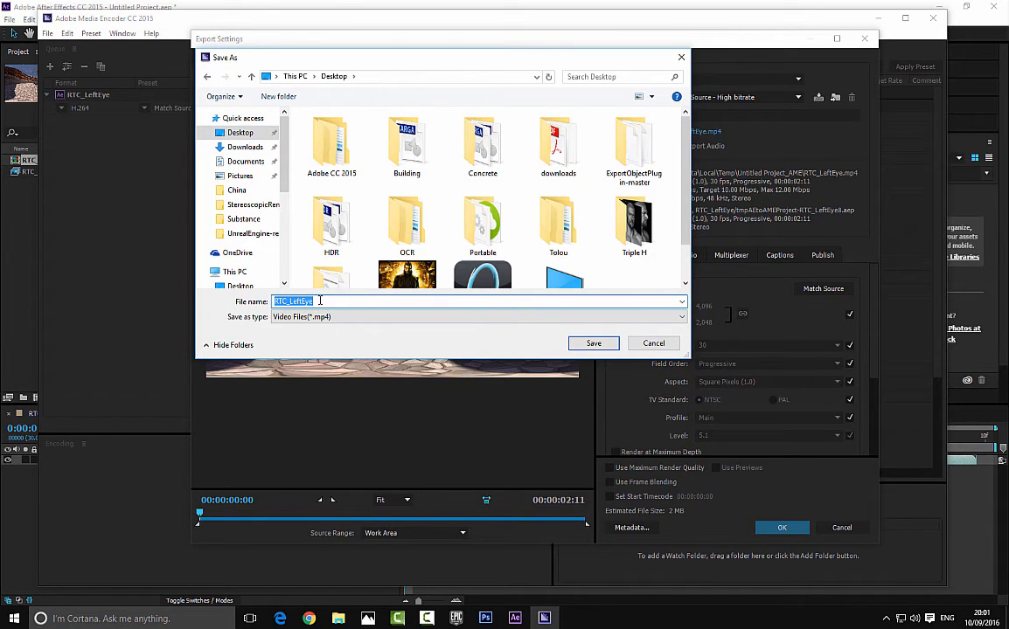
text(Video)
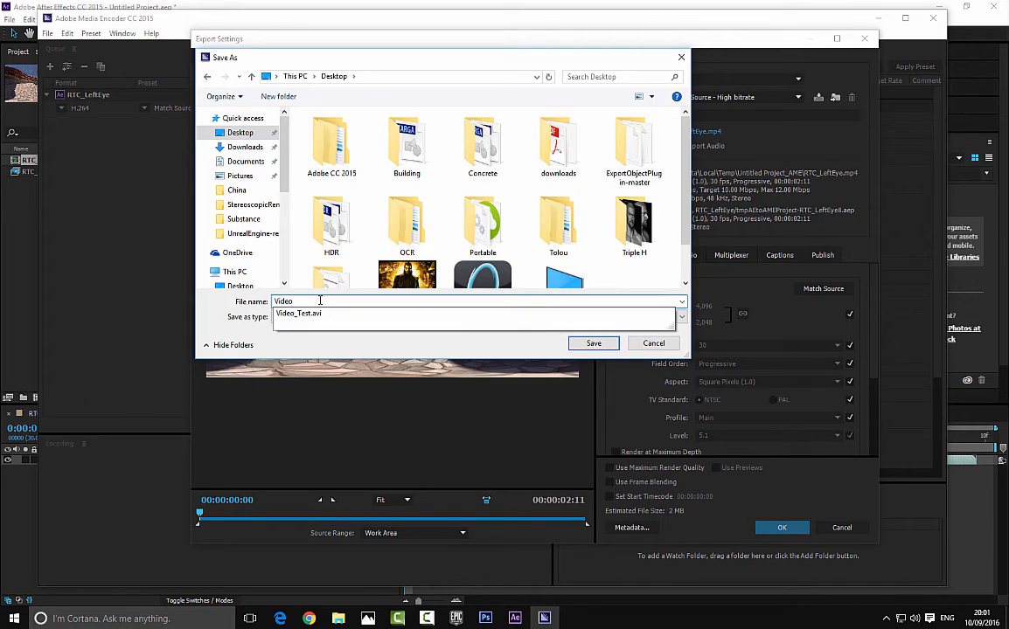
key(BackSpace)
key(BackSpace)
key(BackSpace)
key(BackSpace)
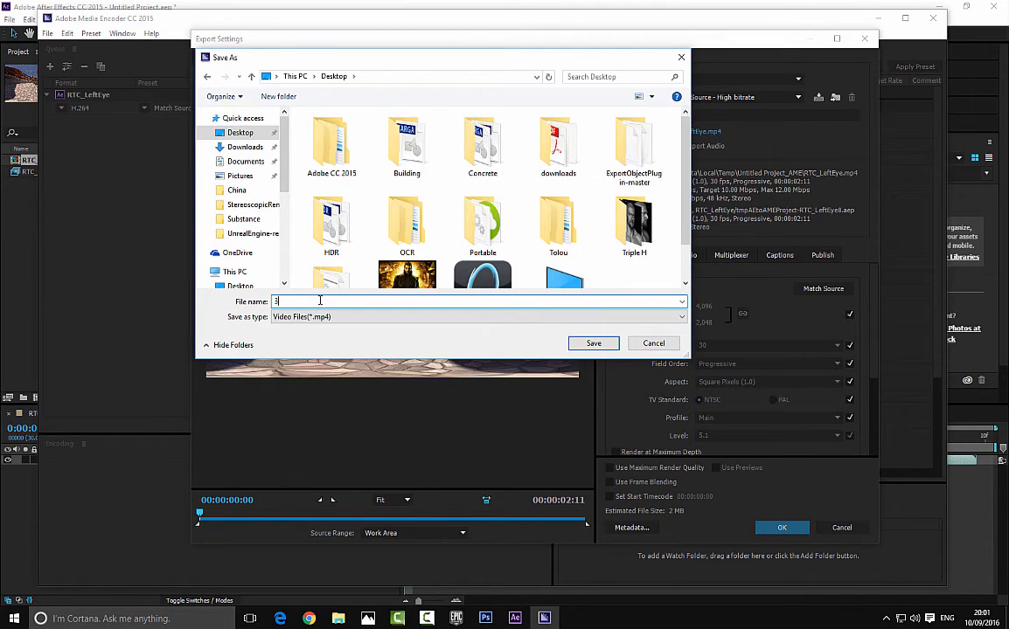
text(360Video)
click(593, 343)
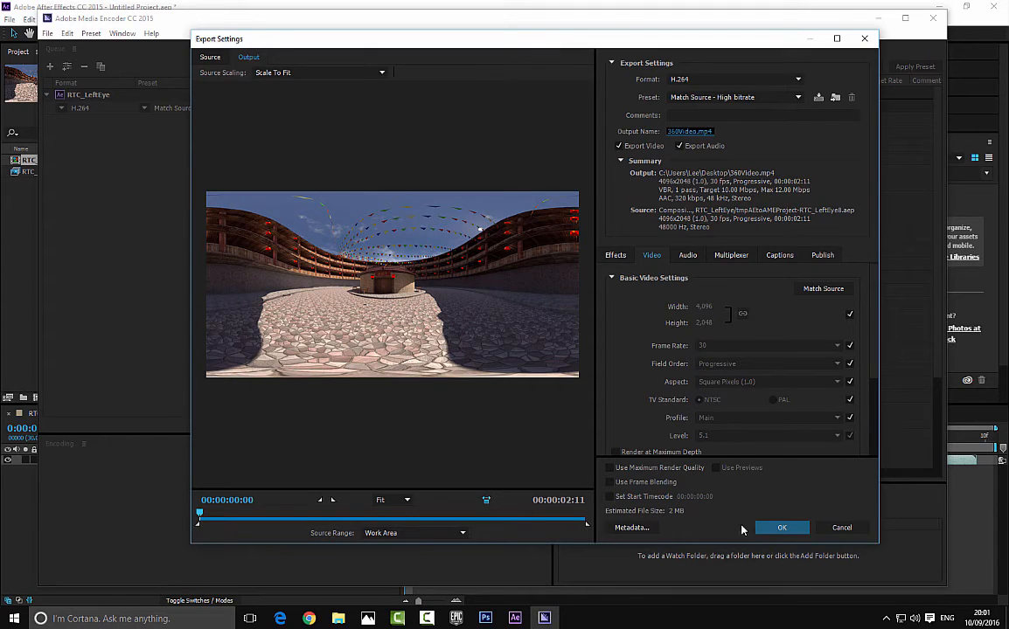
- Accept the export settings, encode the queued RTC_LeftEye composition to 360Video.mp4, and close Media Encoder
click(778, 529)
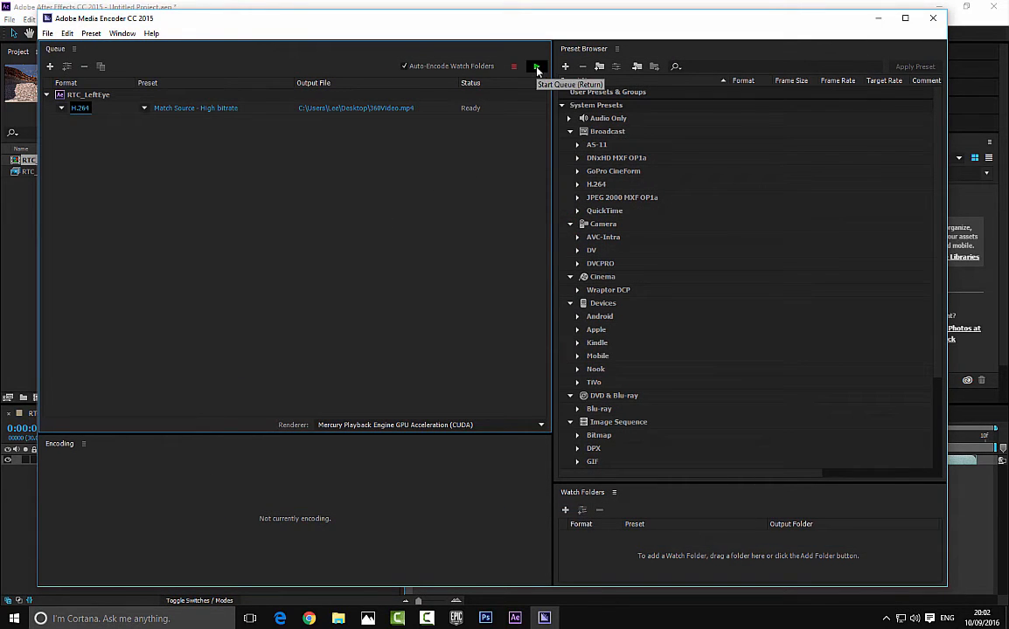
click(537, 68)
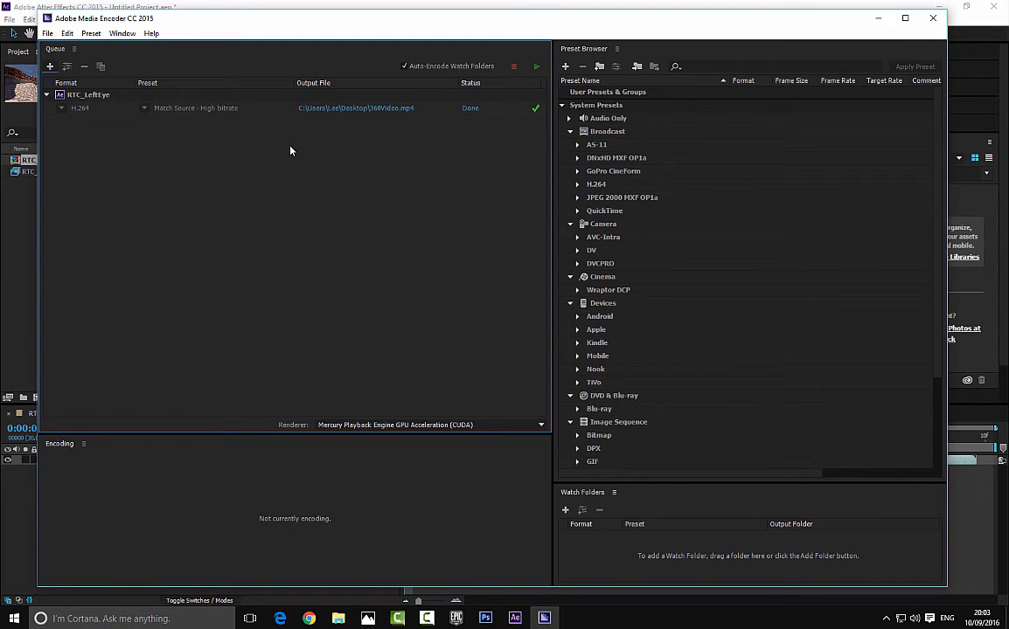
click(943, 17)
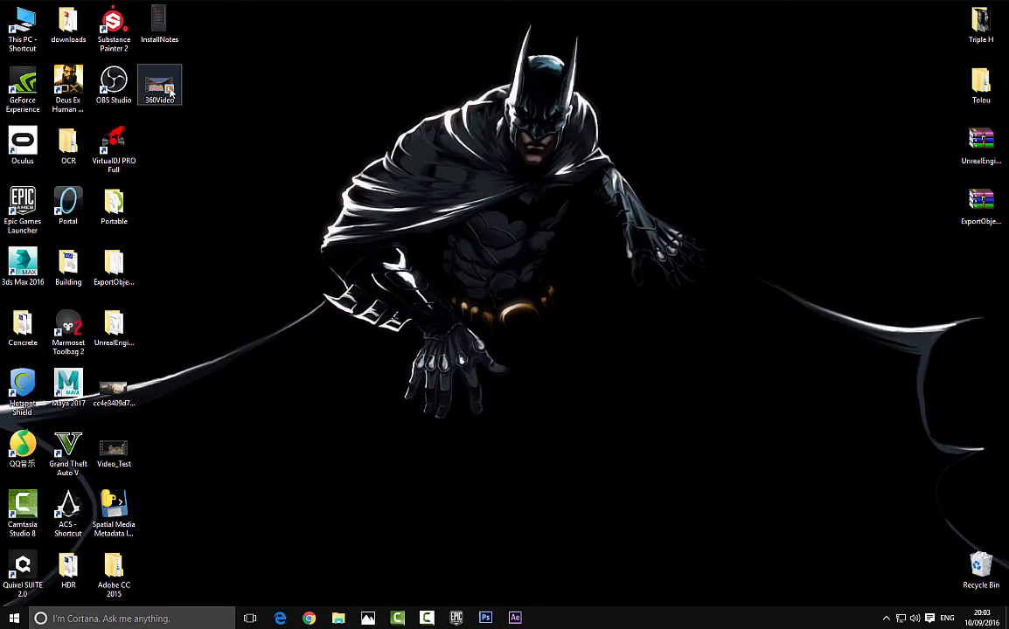
- Preview the exported 360Video file from the Desktop in VLC media player, then close the player
drag(170, 91, 346, 34)
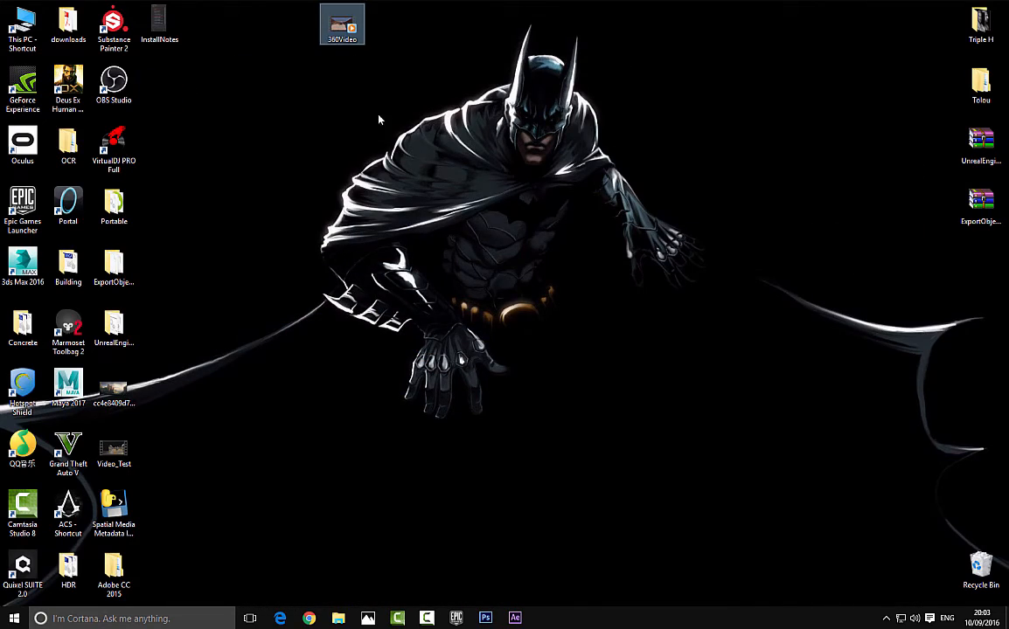
right_click(349, 27)
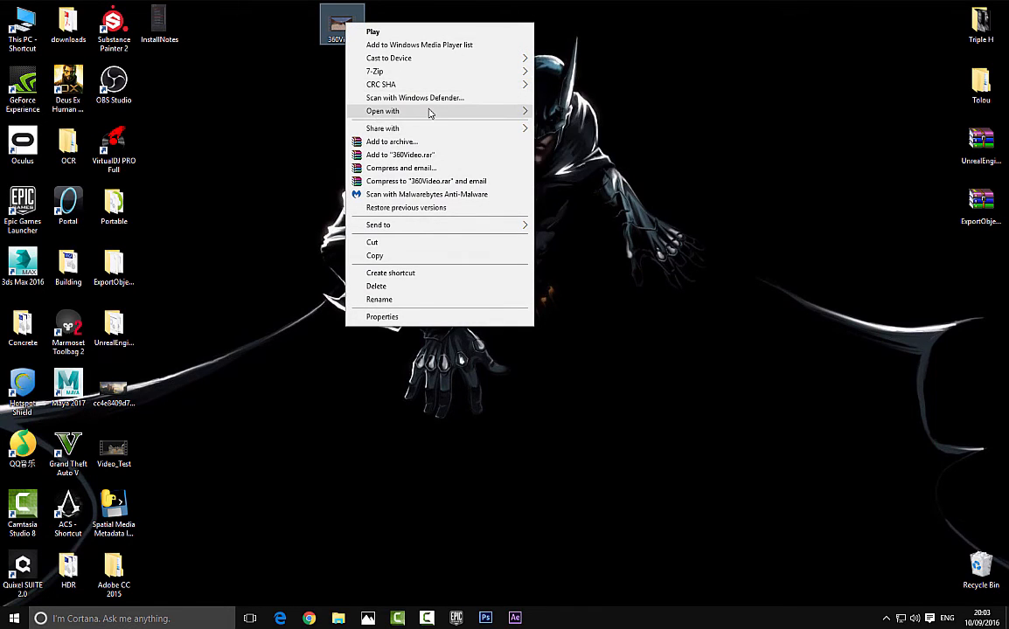
mouse_move(429, 113)
click(559, 134)
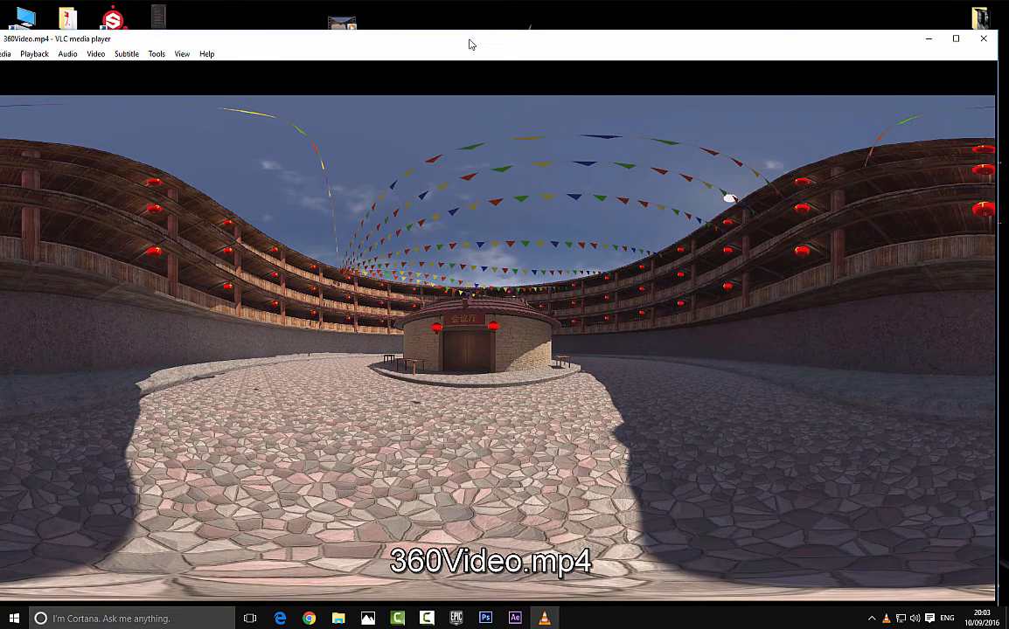
drag(469, 41, 485, 7)
double_click(485, 7)
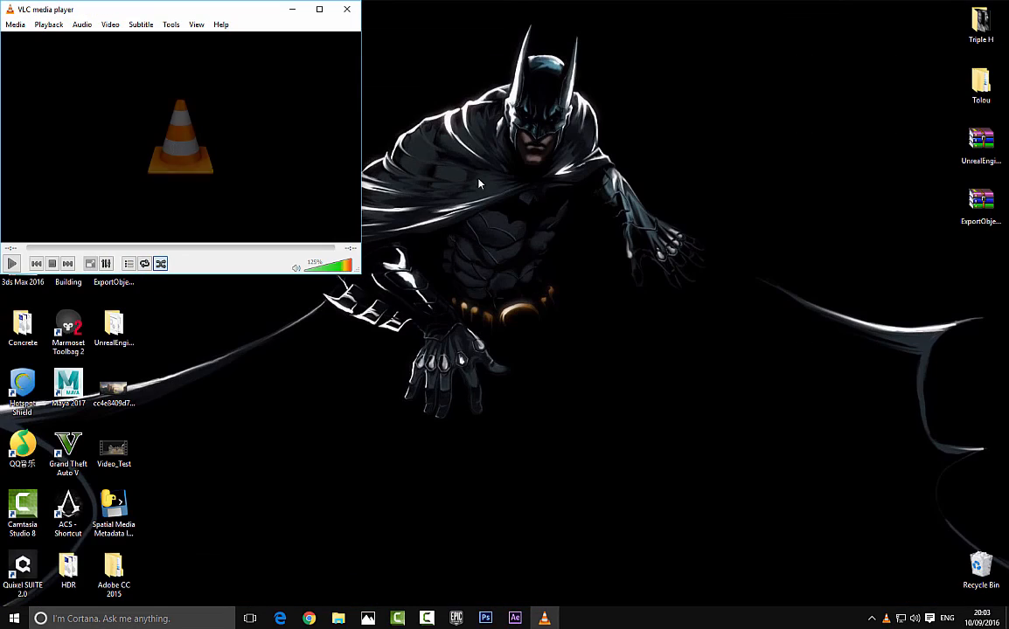
click(351, 11)
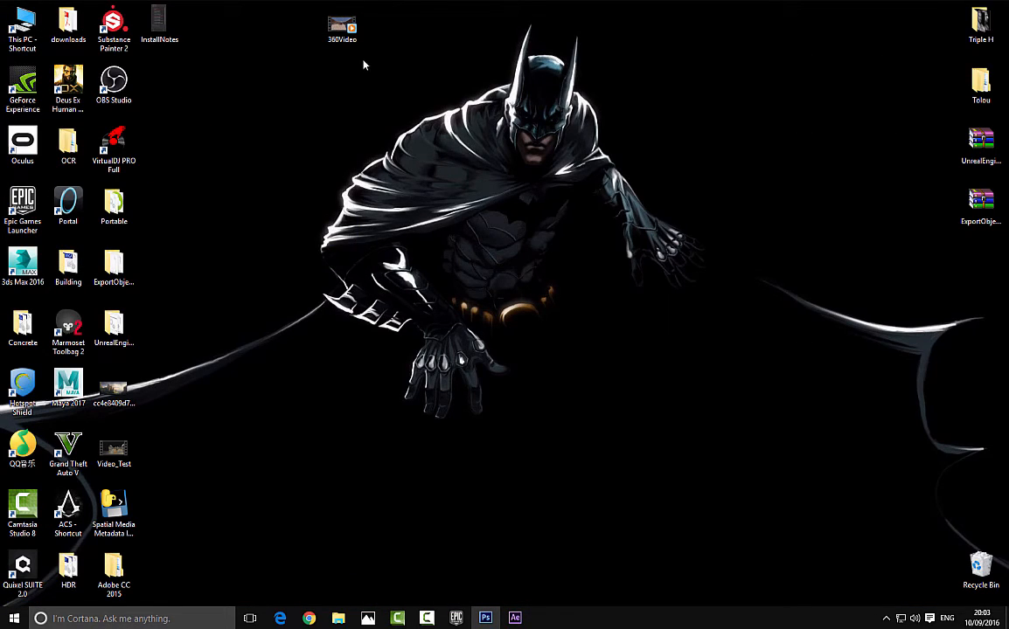
drag(354, 23, 166, 80)
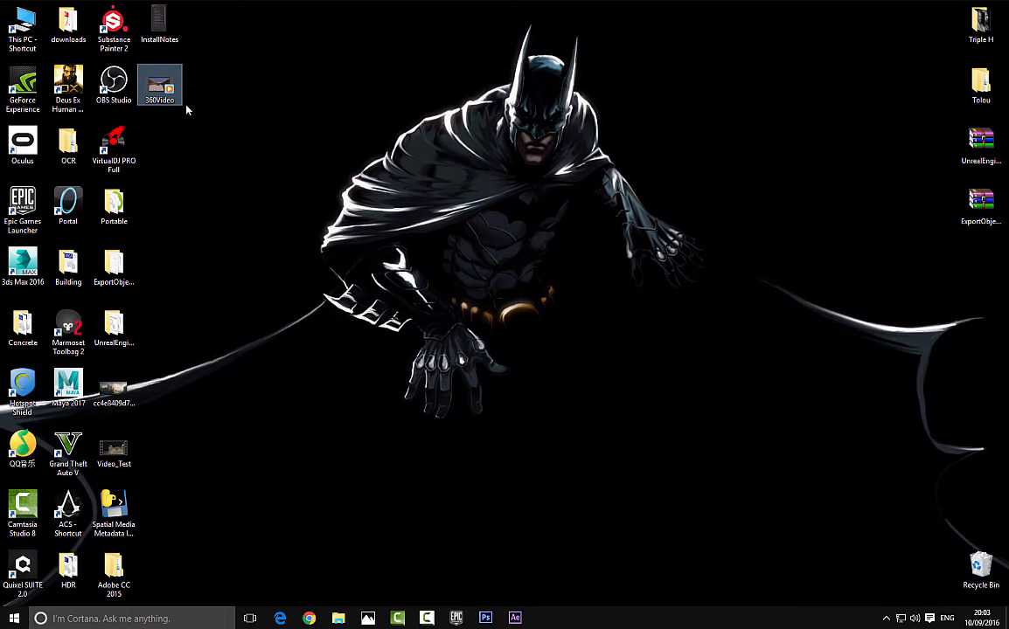
- Switch to Chrome and read the "Step 2: Prepare for upload" instructions in the YouTube help article on 360-degree videos
click(308, 618)
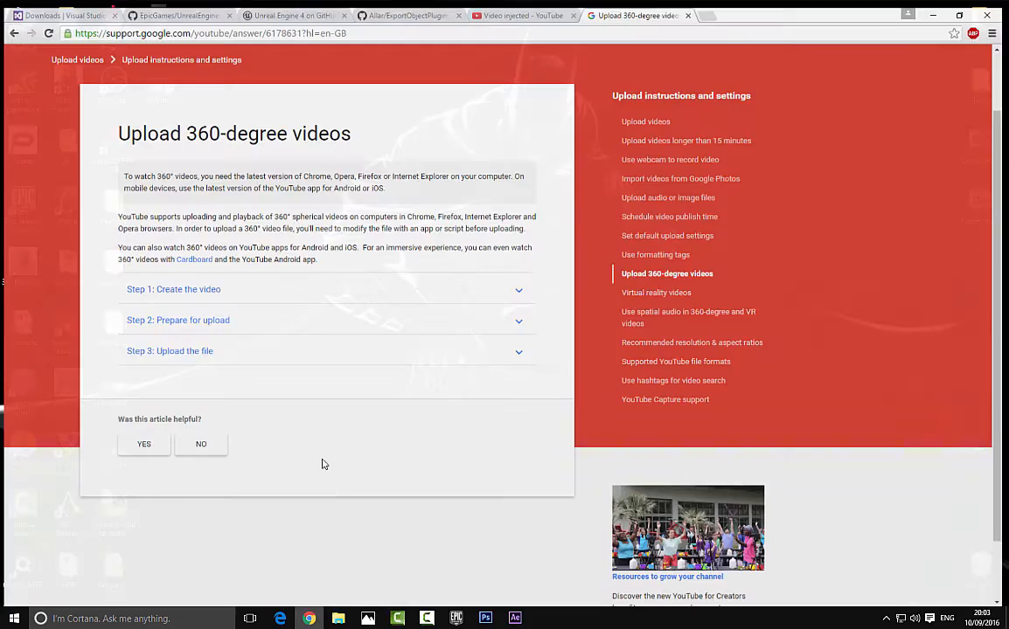
scroll(215, 200, down, 2)
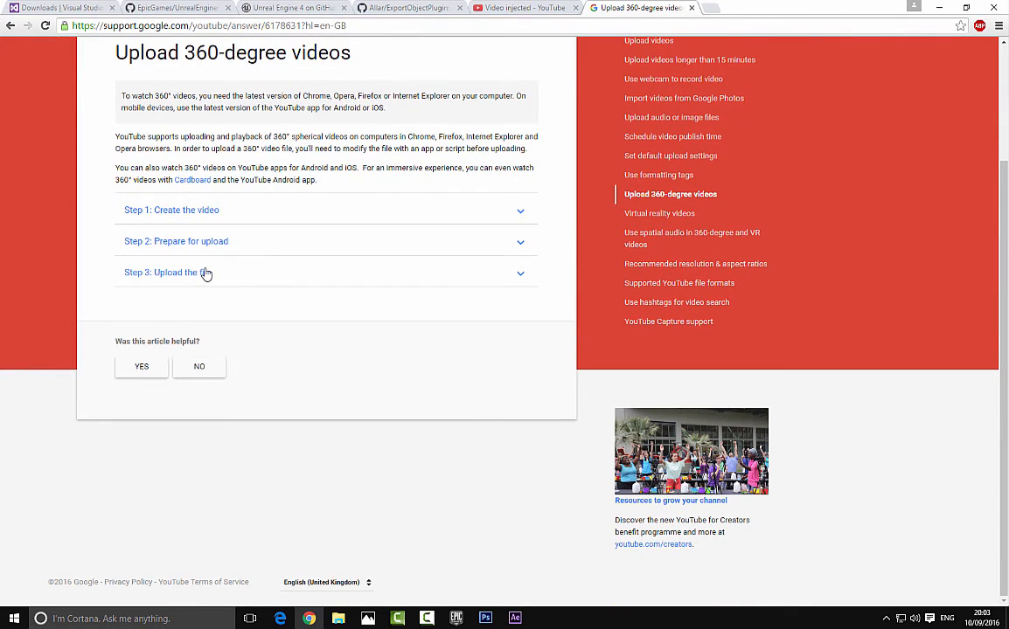
click(166, 242)
scroll(175, 163, down, 2)
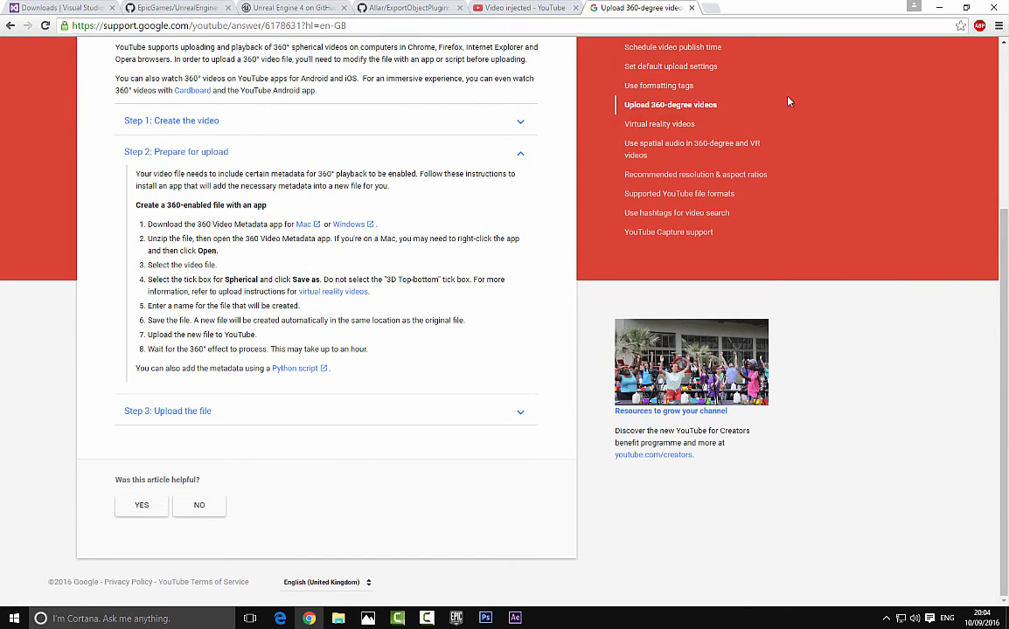
click(934, 6)
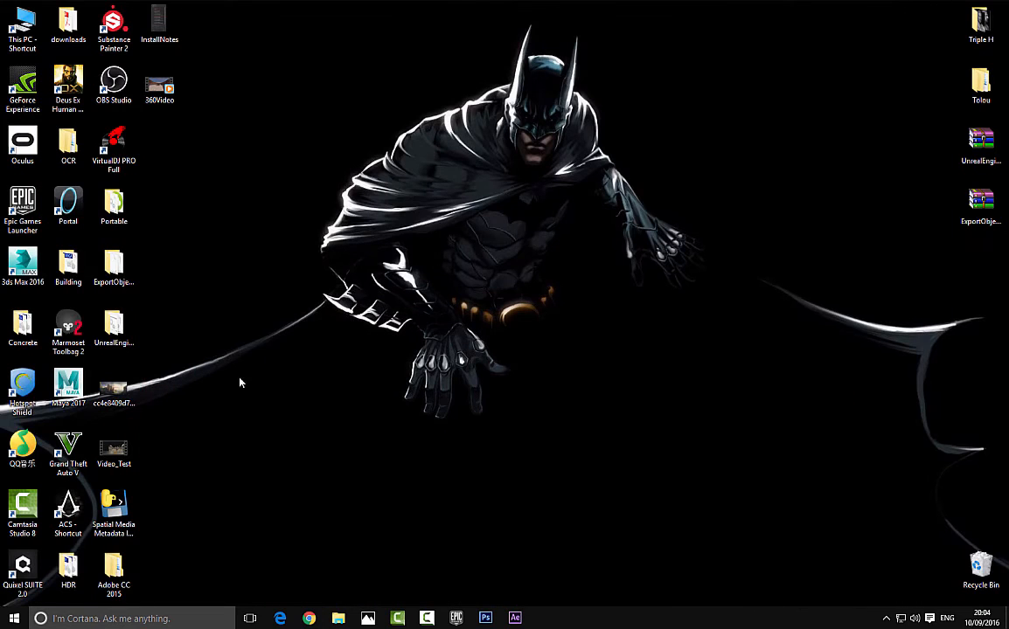
- Launch Spatial Media Metadata Injector from the Desktop and load the 360Video file into it
double_click(109, 511)
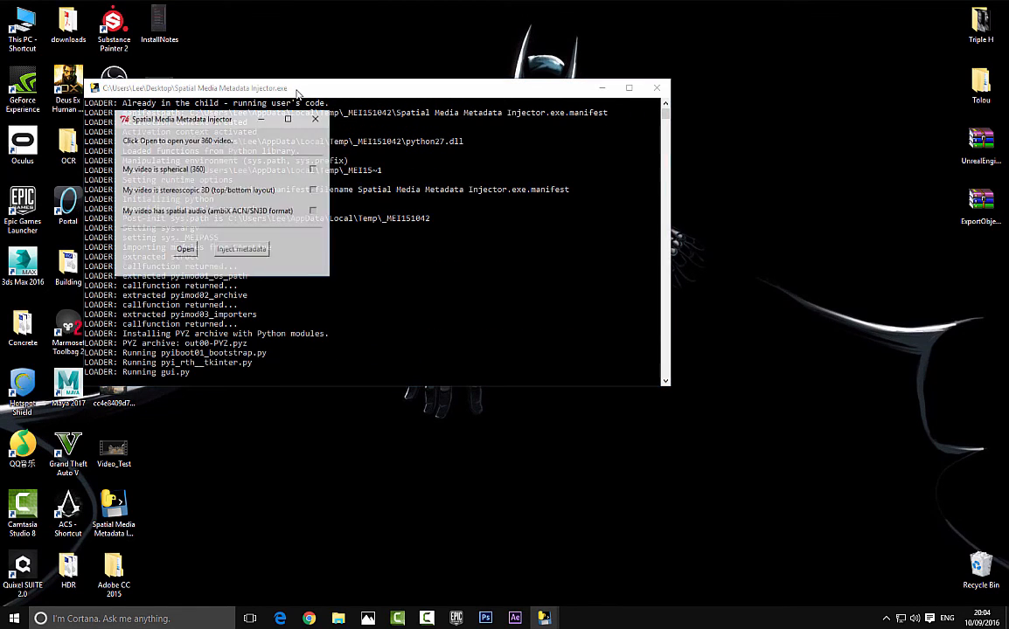
drag(210, 124, 372, 83)
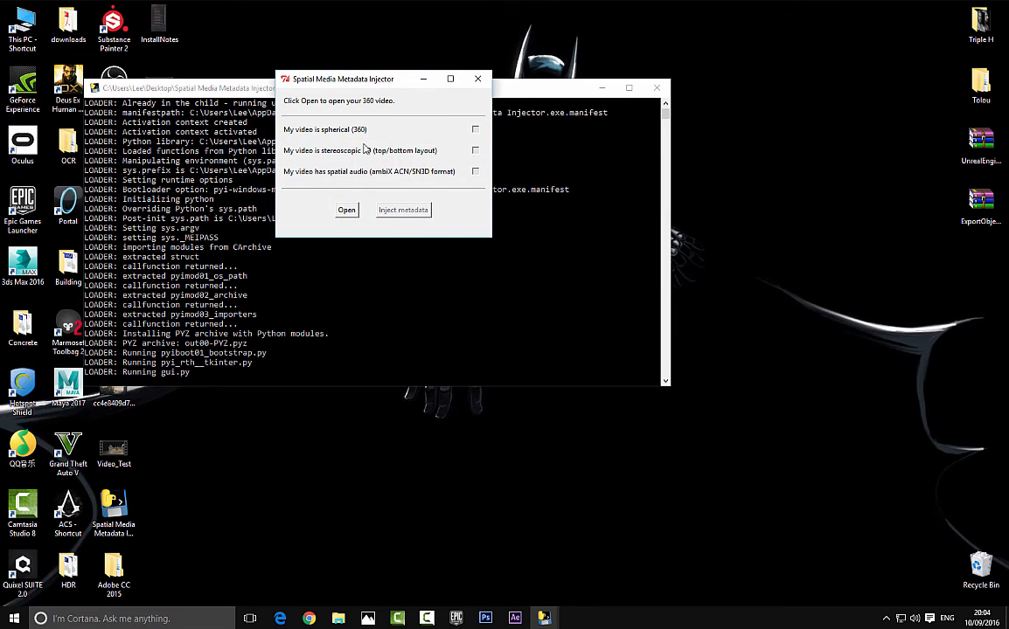
click(346, 210)
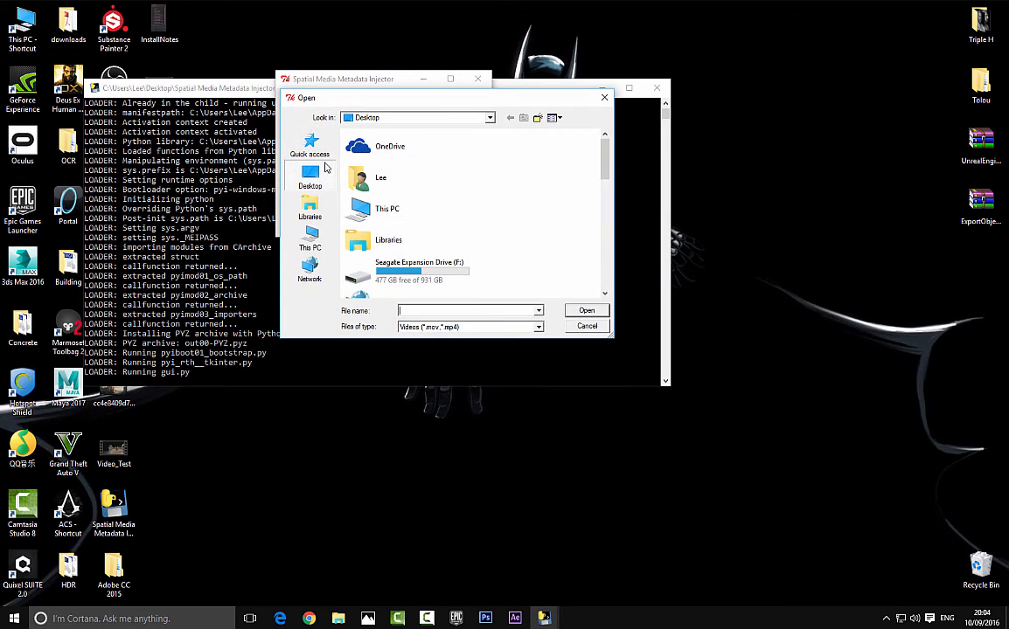
scroll(609, 154, down, 10)
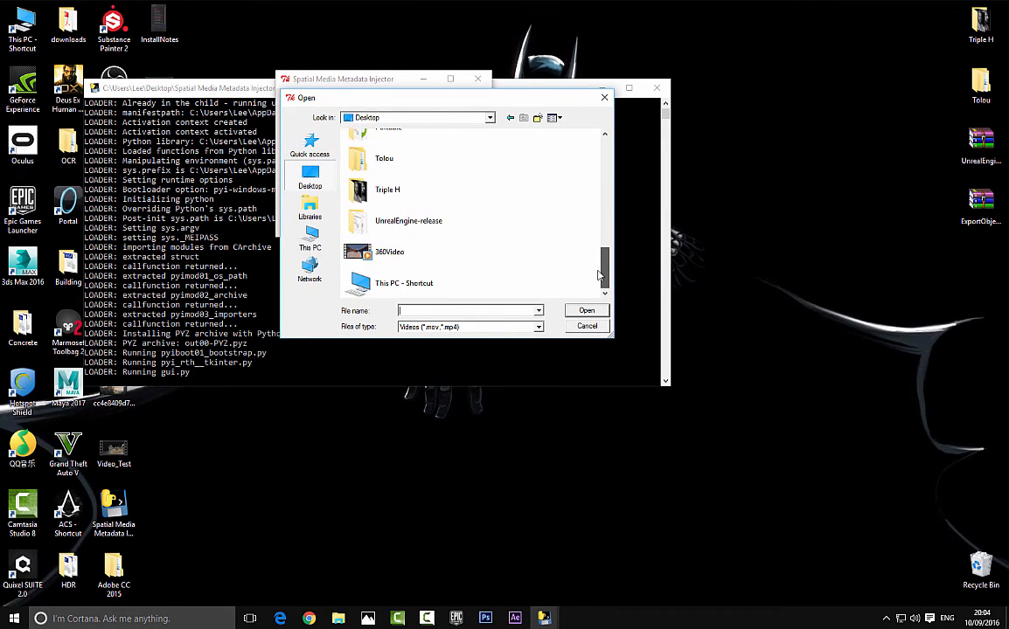
click(392, 253)
double_click(391, 253)
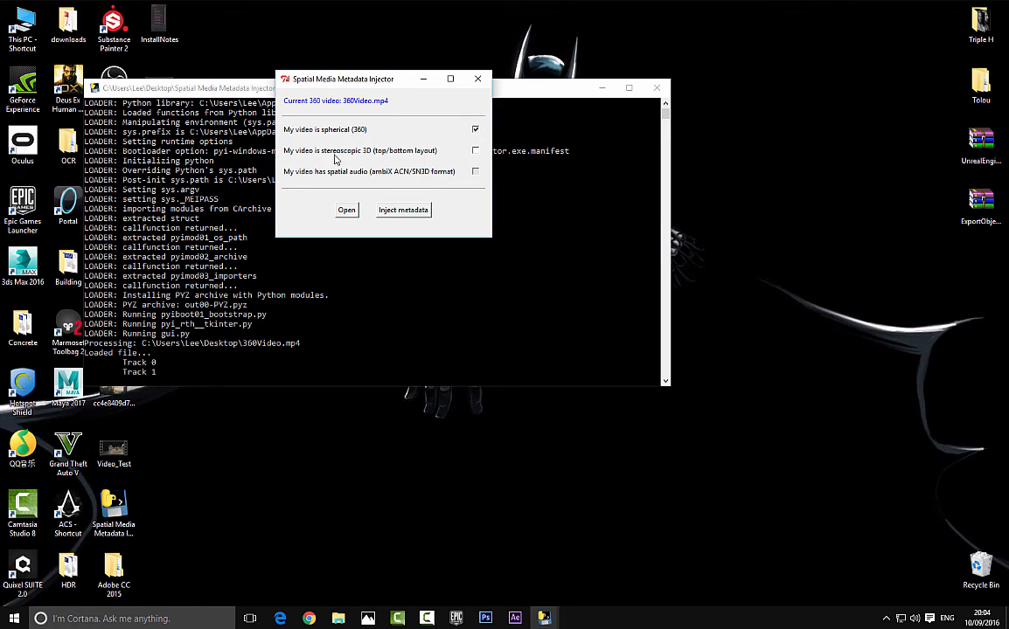
- Inject the spherical metadata, saving the result as 360Video_injected on the Desktop, and close the injector and its console
click(404, 210)
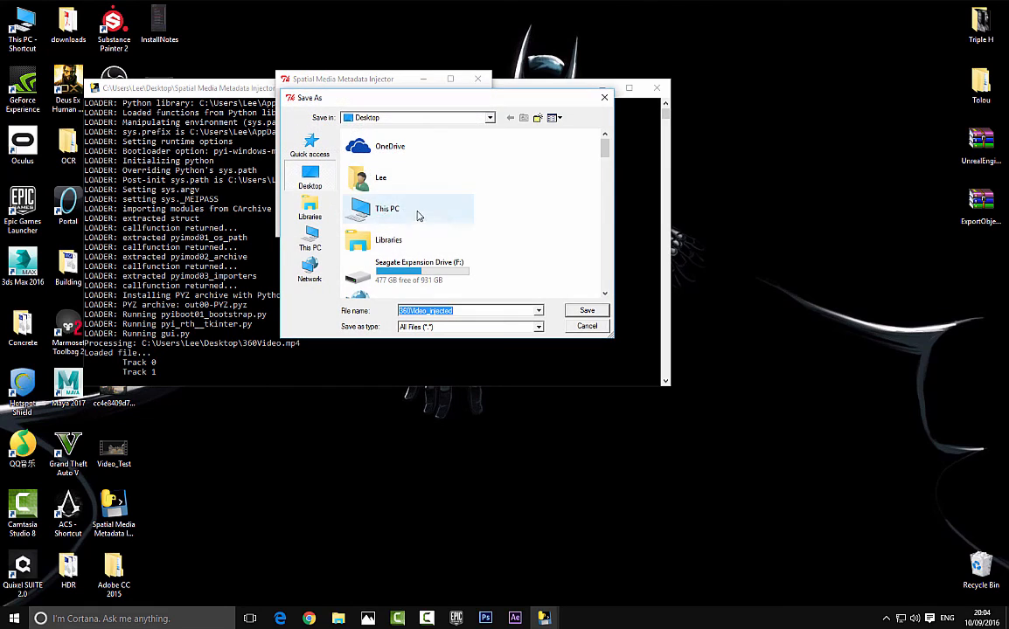
click(466, 310)
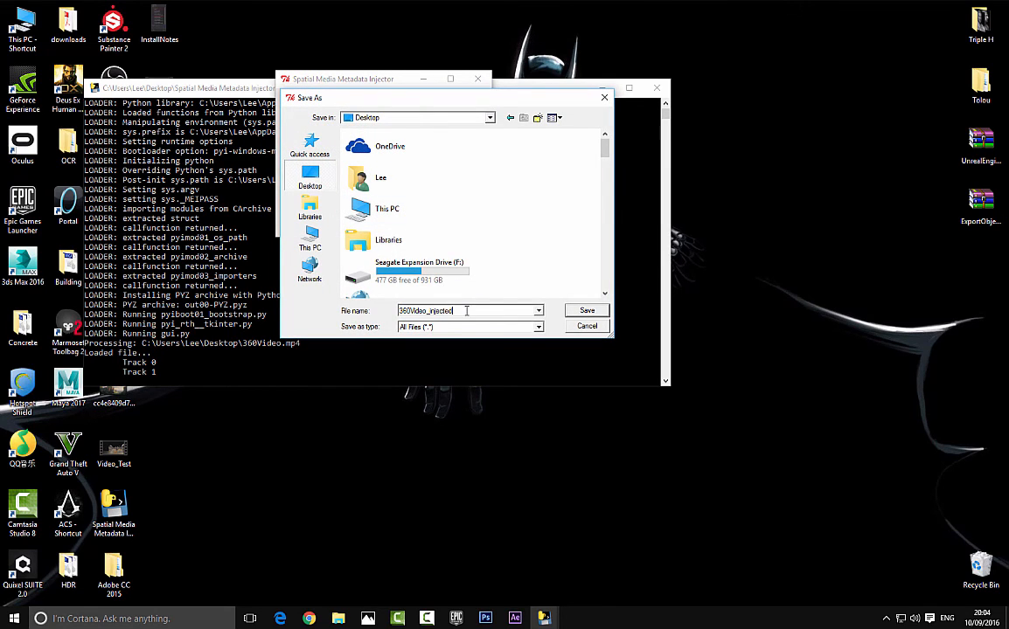
click(581, 311)
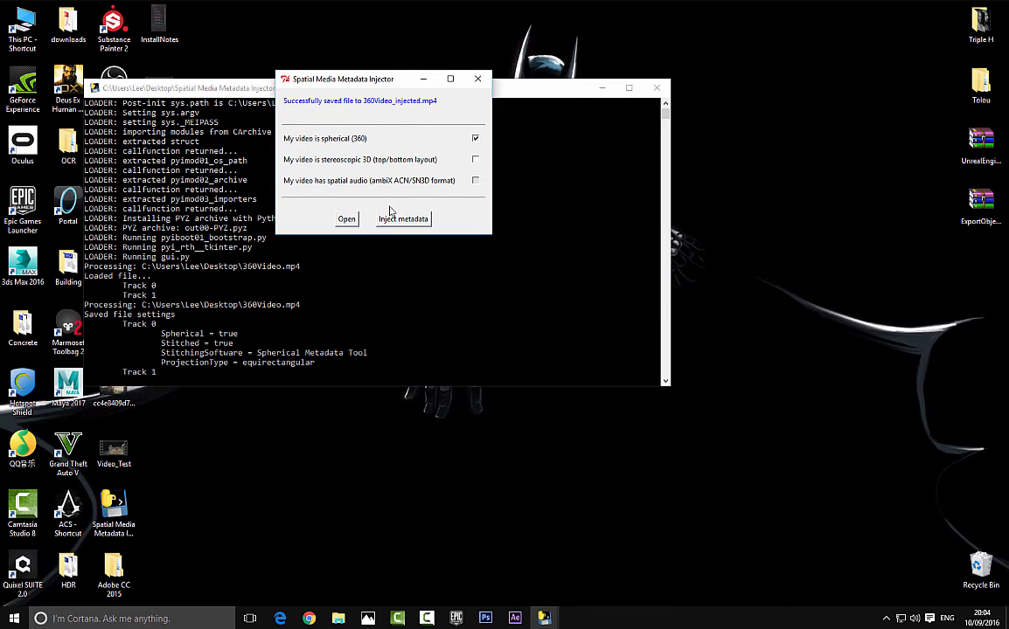
click(477, 79)
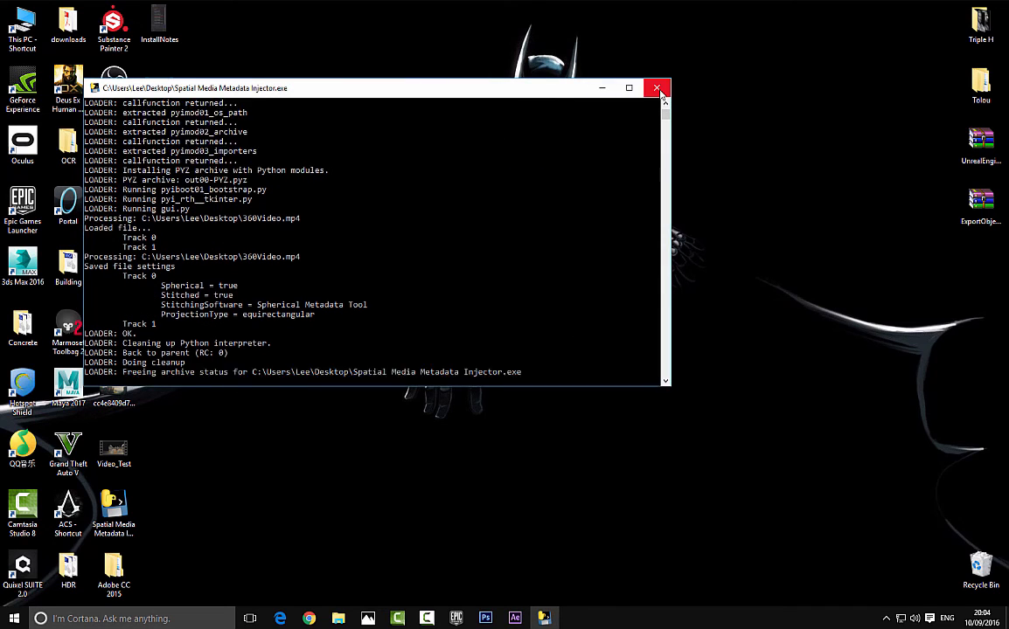
click(656, 87)
drag(159, 146, 360, 95)
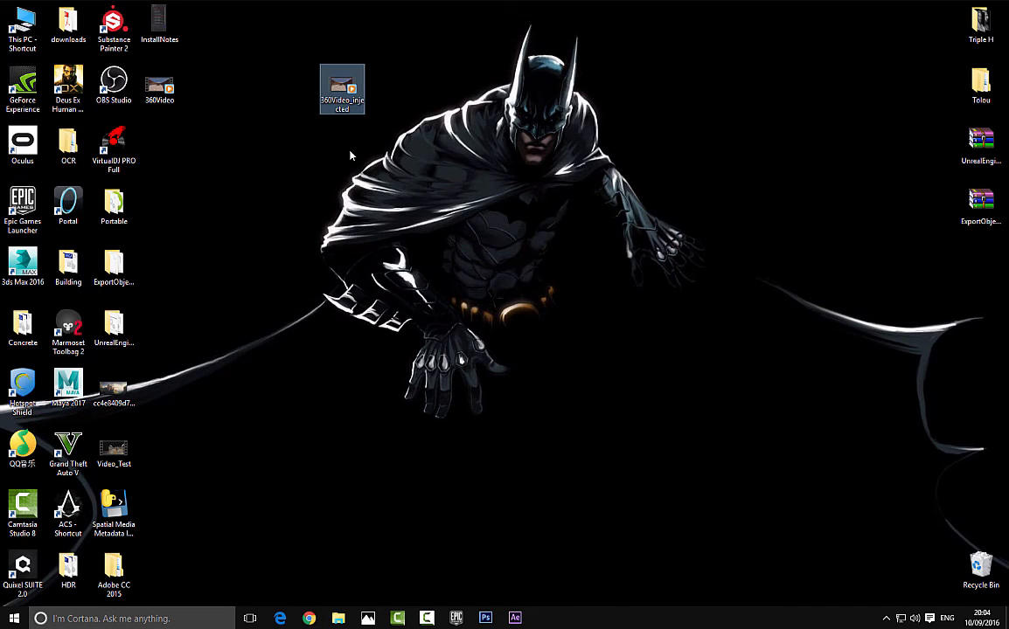
click(341, 171)
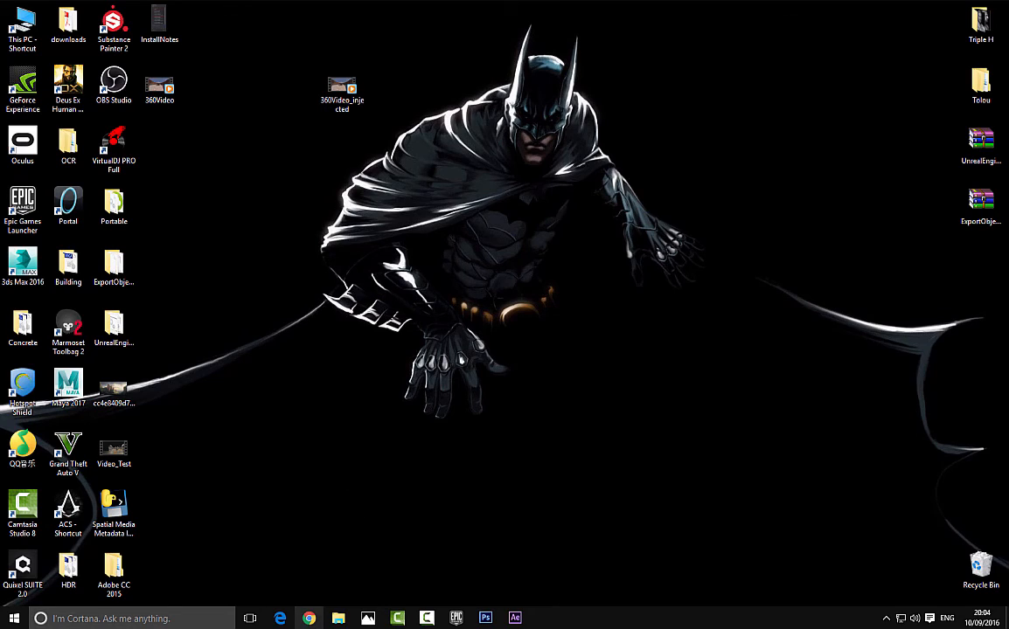
- Switch to Chrome and open the upload page from the YouTube tab showing "Video injected"
click(308, 618)
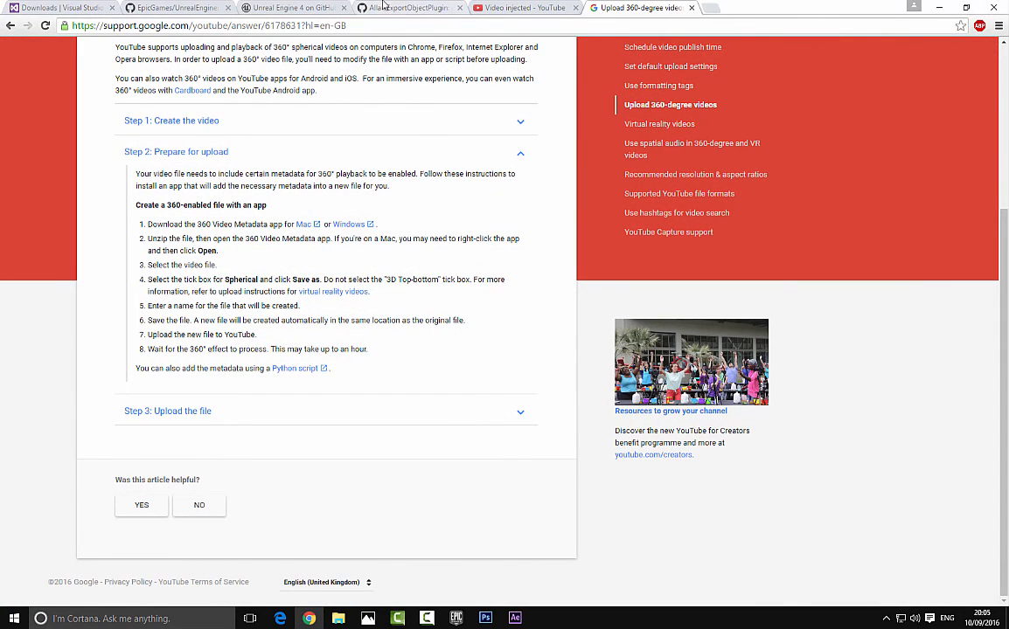
click(477, 8)
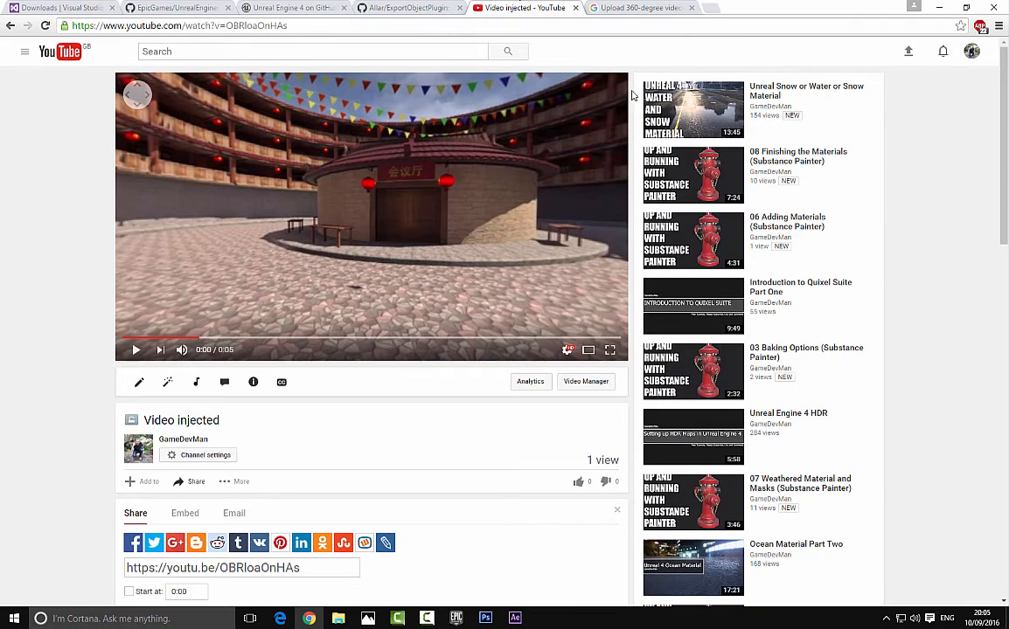
click(909, 53)
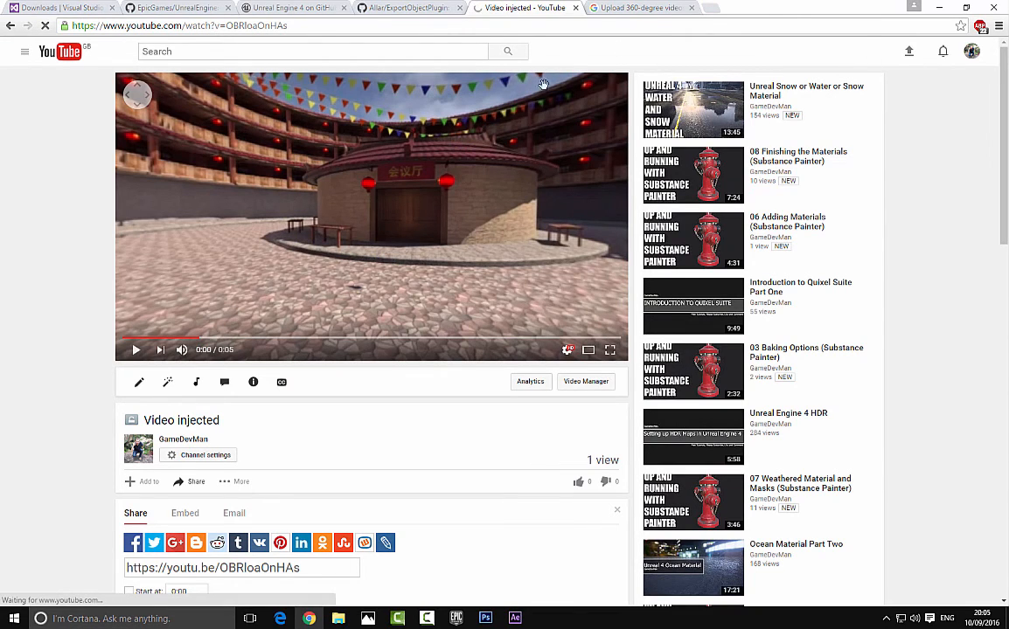